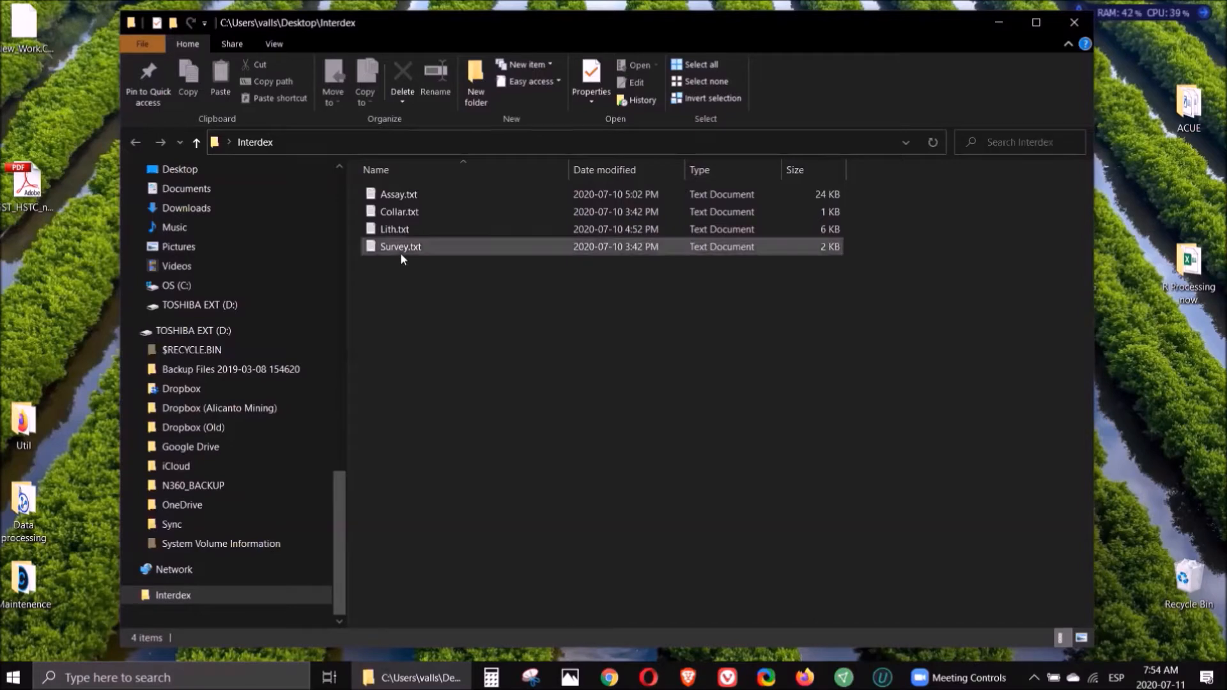
- Open and review the contents of Collar.txt and Survey.txt in the Interdex folder
{"action": "double_click", "coordinate": [392, 214]}
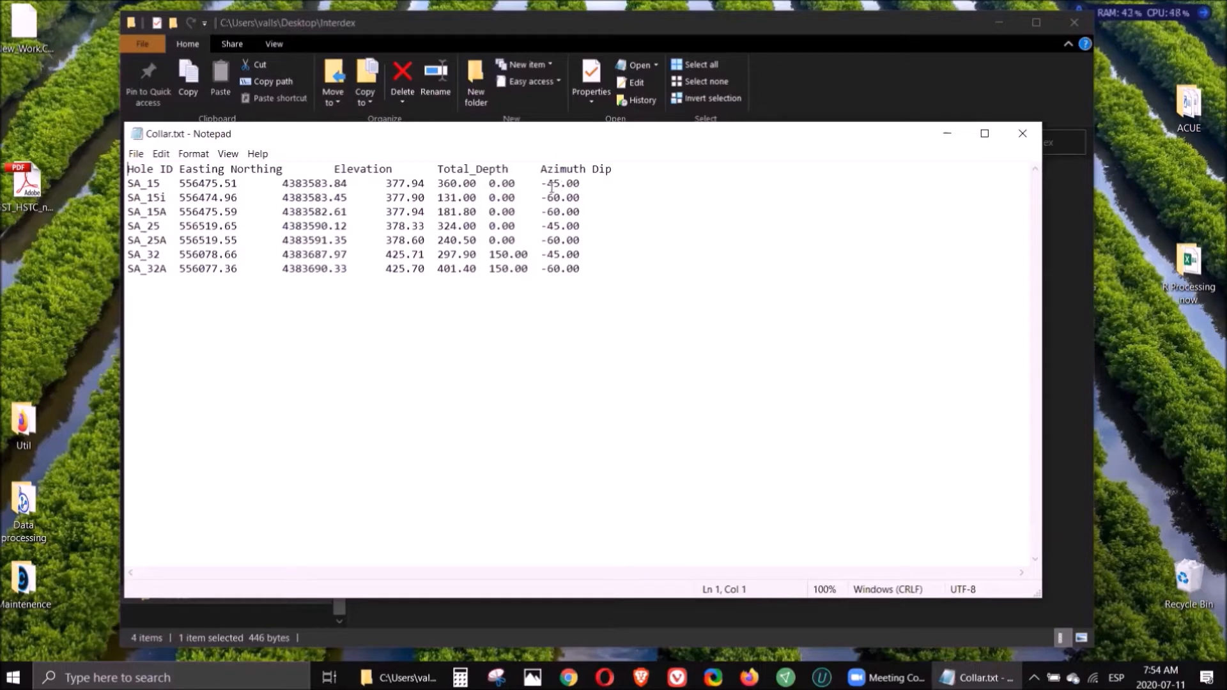
{"action": "left_click", "coordinate": [1027, 136]}
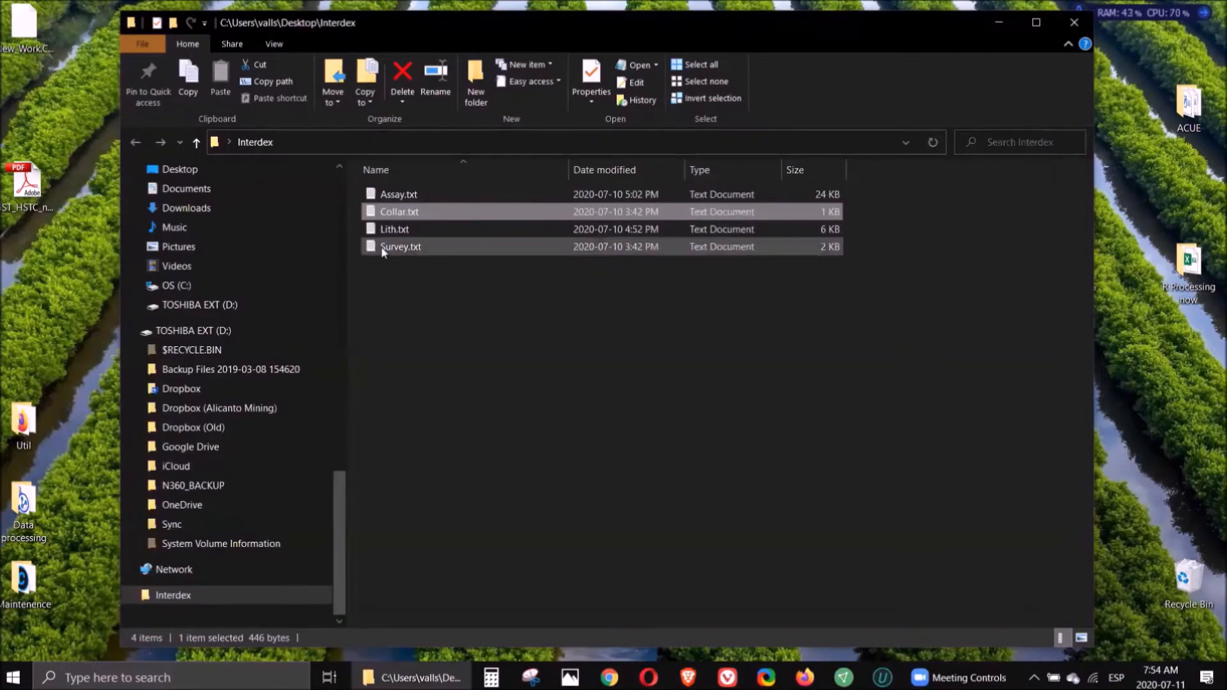
{"action": "double_click", "coordinate": [384, 248]}
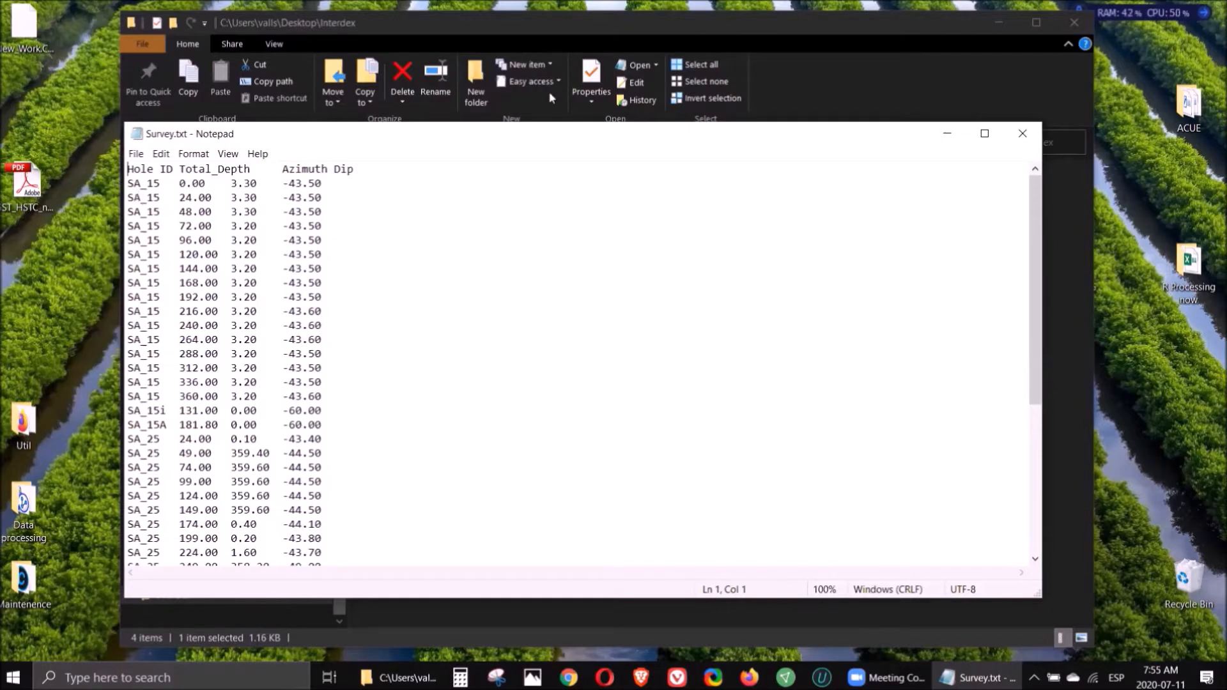
{"action": "left_click", "coordinate": [1023, 134]}
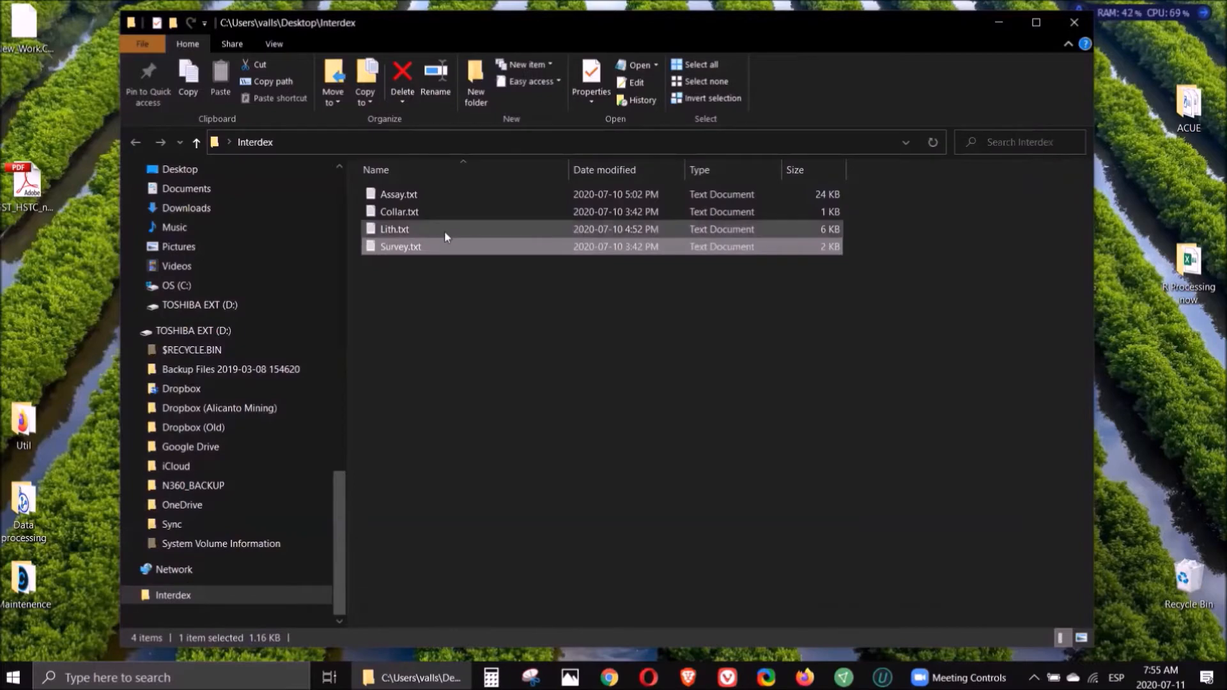
- Open and review the contents of Assay.txt and Lith.txt in the Interdex folder
{"action": "left_click", "coordinate": [401, 193]}
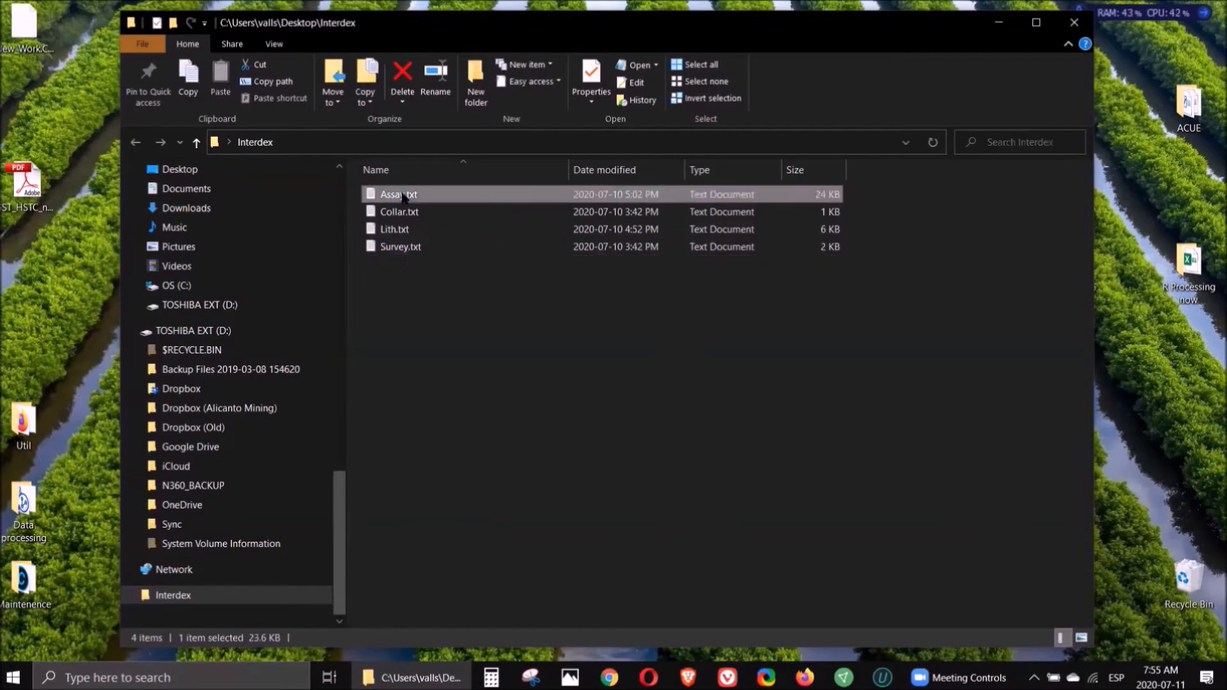
{"action": "double_click", "coordinate": [401, 194]}
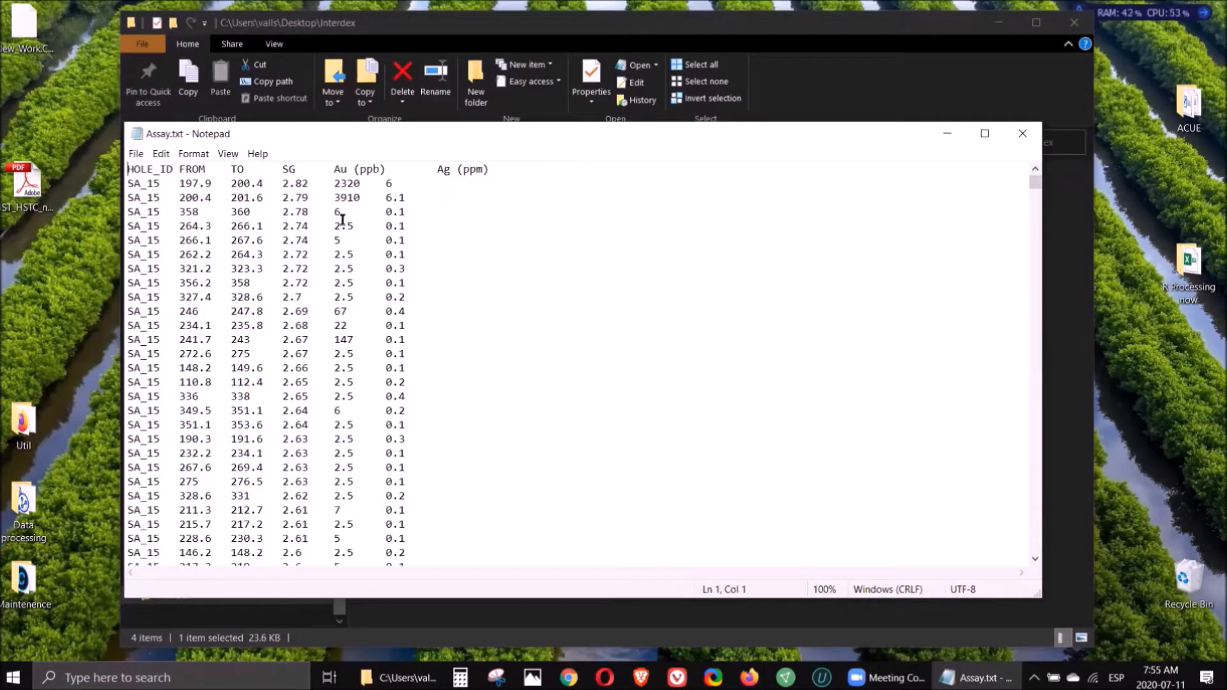
{"action": "left_click", "coordinate": [1022, 133]}
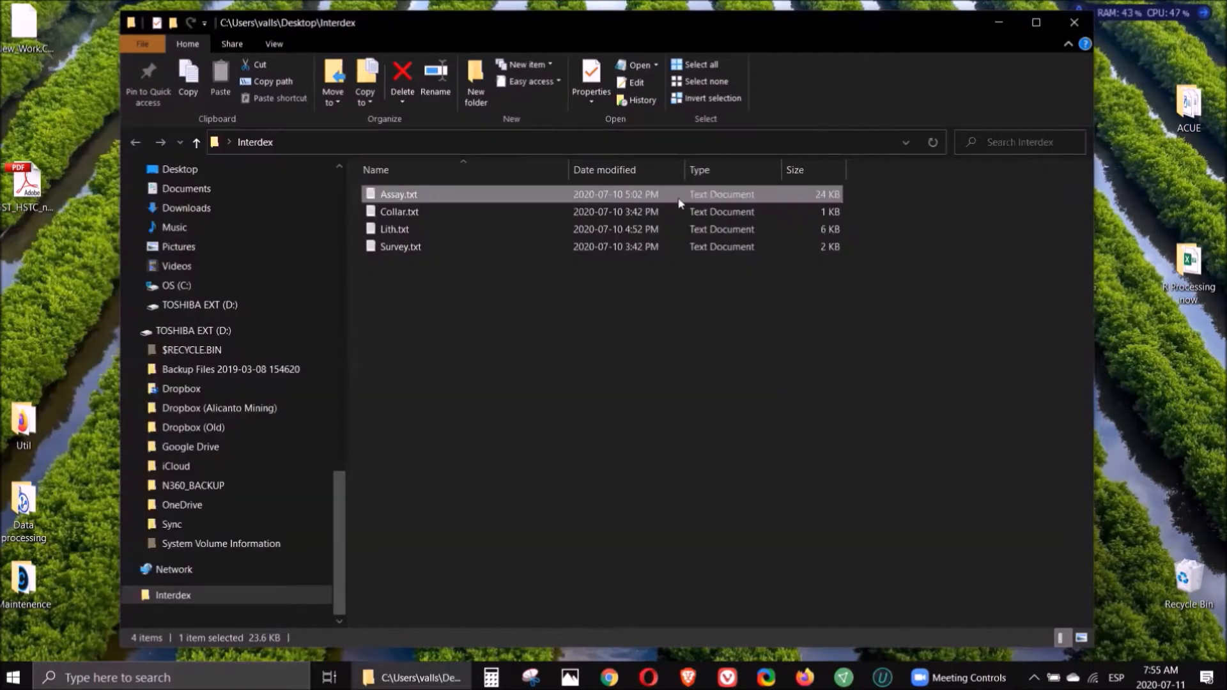
{"action": "left_click", "coordinate": [394, 232]}
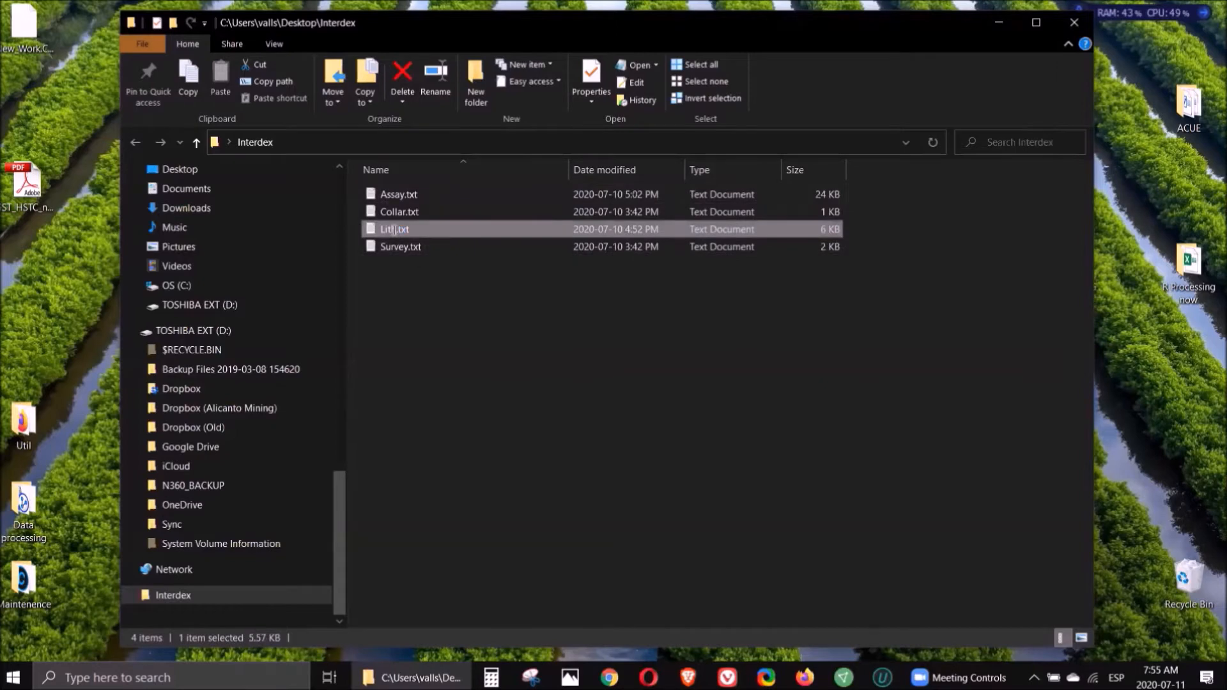
{"action": "double_click", "coordinate": [394, 230]}
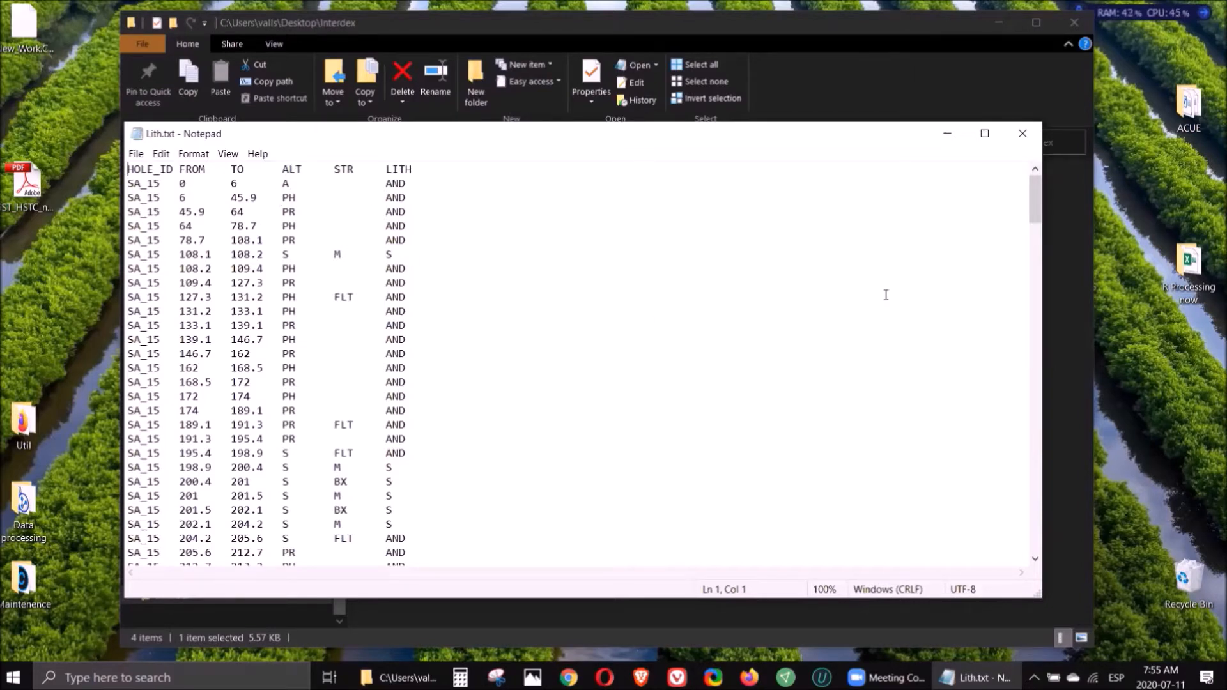
{"action": "left_click", "coordinate": [1025, 137]}
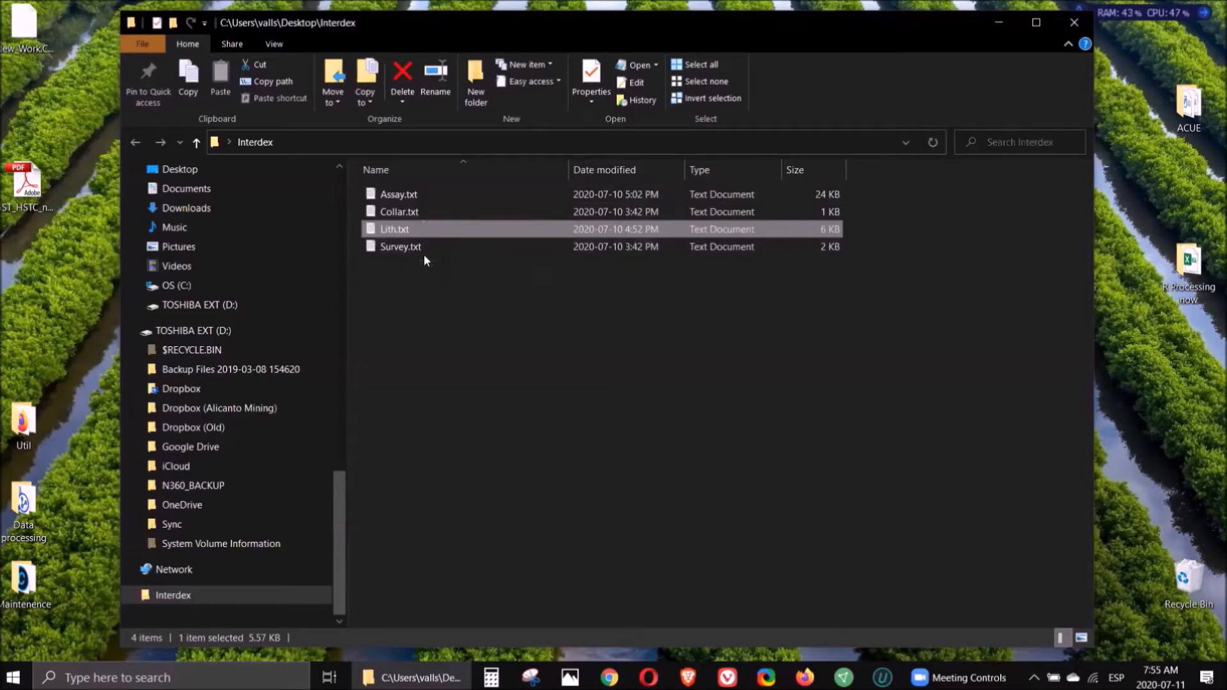
- Close the folder window, launch Interdex, decline the demo data file preselection, and maximize the program window
{"action": "left_click", "coordinate": [1073, 23]}
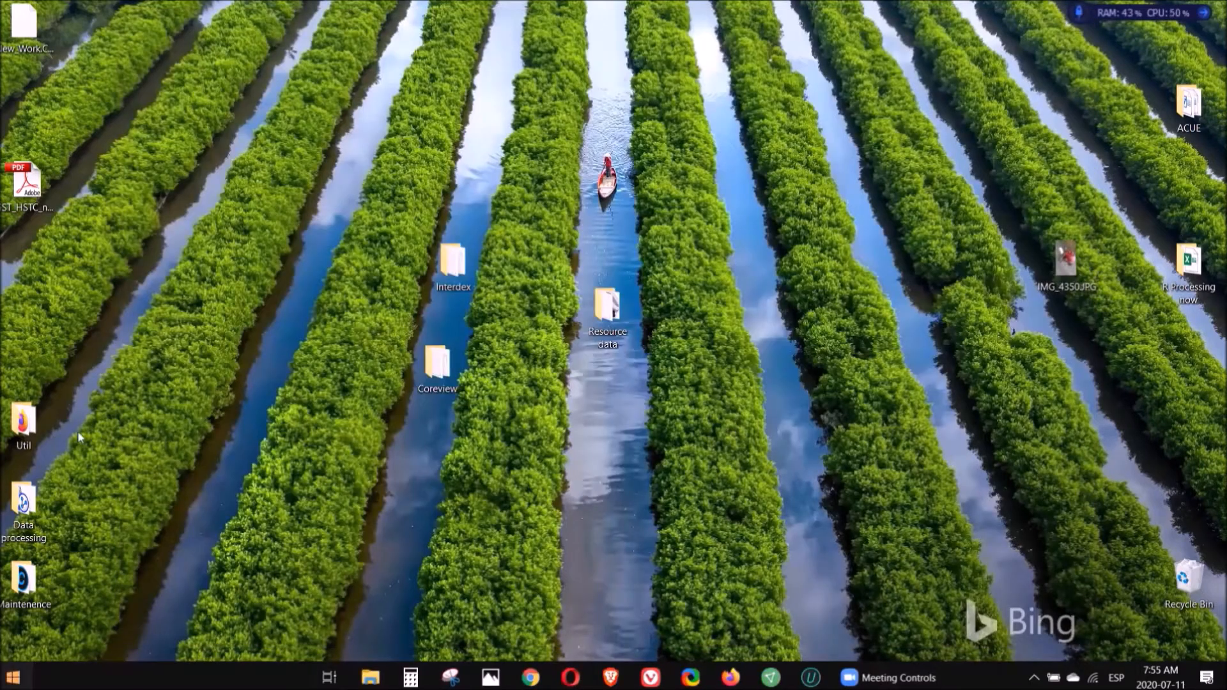
{"action": "left_click", "coordinate": [13, 677]}
{"action": "left_click", "coordinate": [96, 223]}
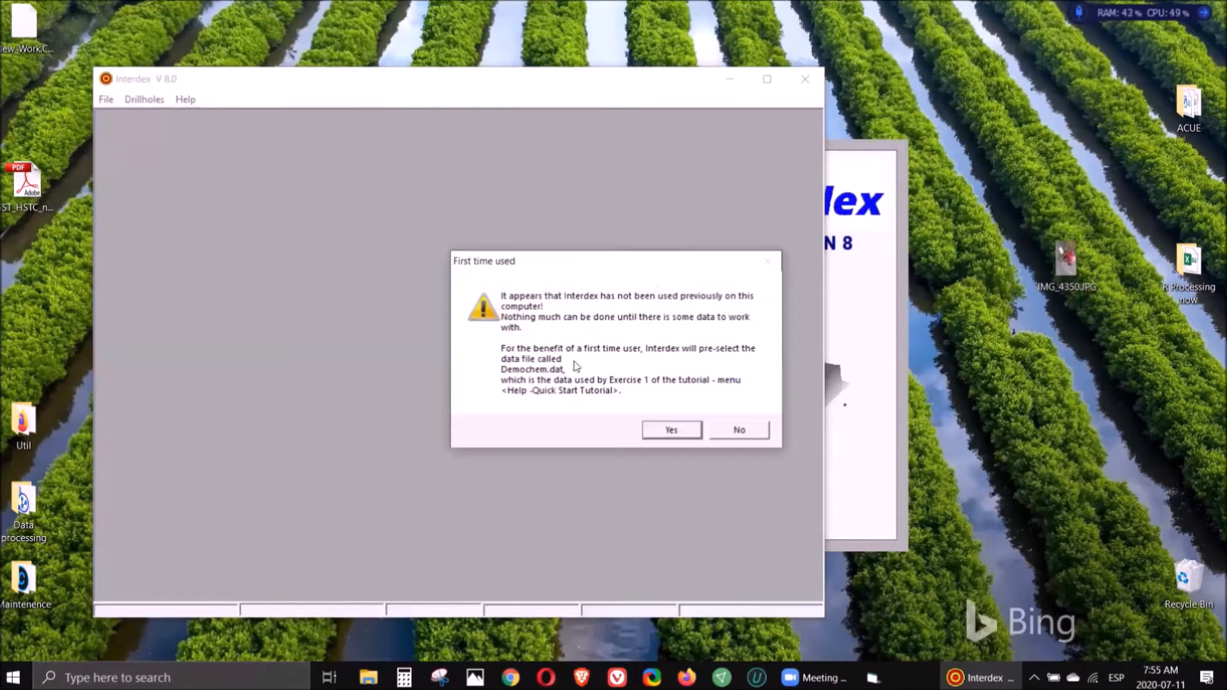
{"action": "left_click", "coordinate": [734, 439]}
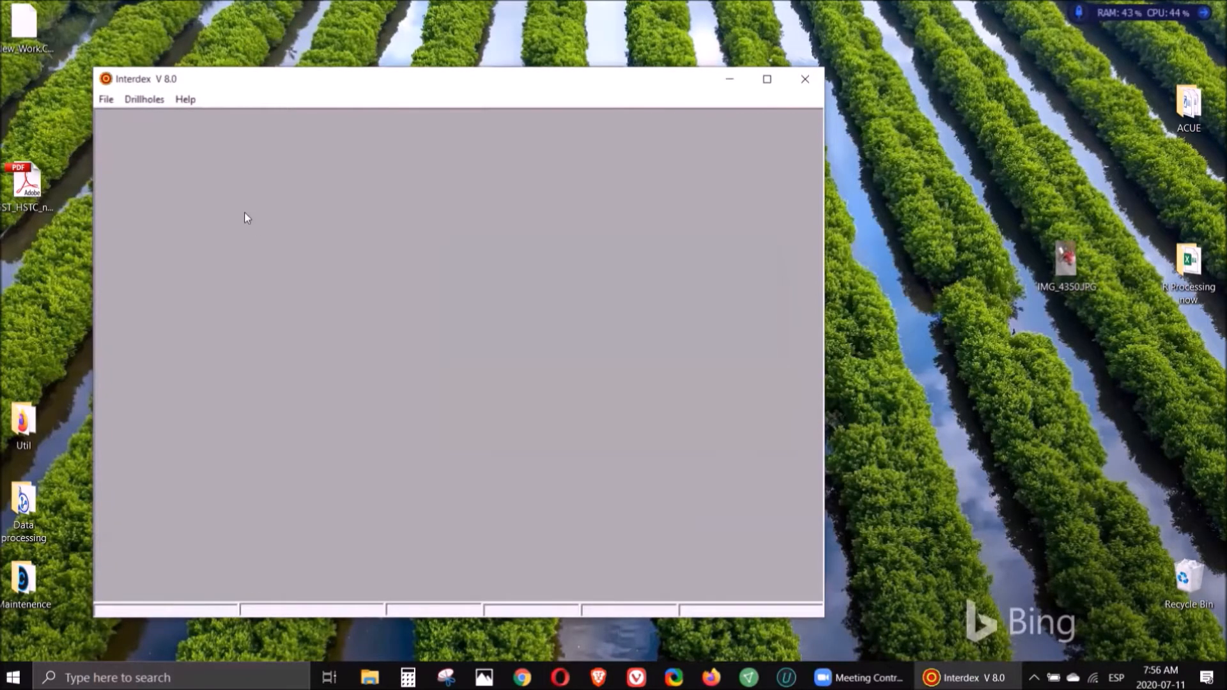
{"action": "left_click", "coordinate": [767, 79]}
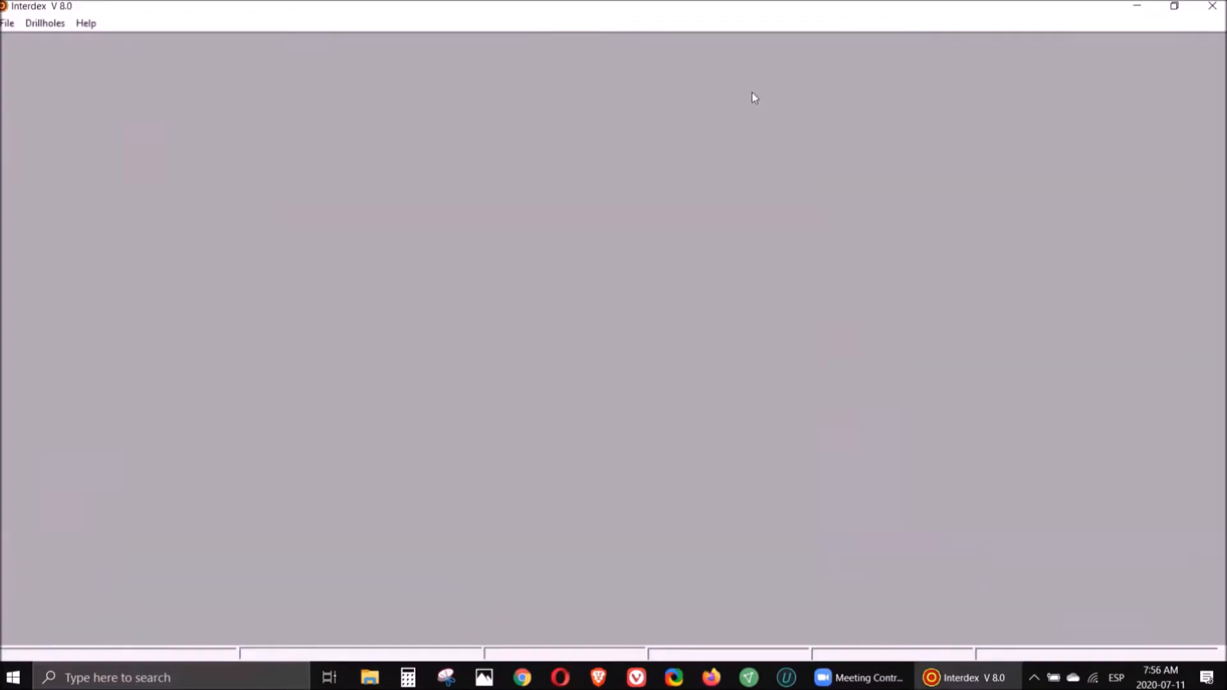
- Start Calculate 3D Coordinates and load Collar.txt as a tab-delimited collar text file, treating negative dips as real negative values
{"action": "left_click", "coordinate": [35, 25]}
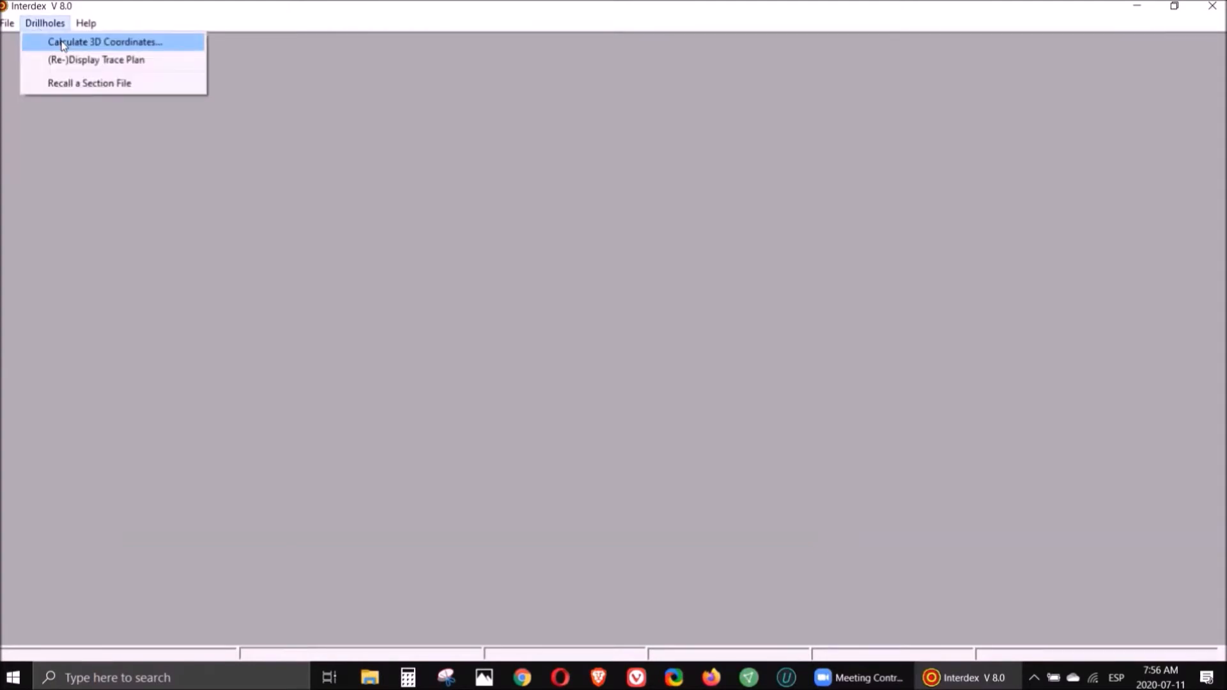
{"action": "left_click", "coordinate": [63, 43]}
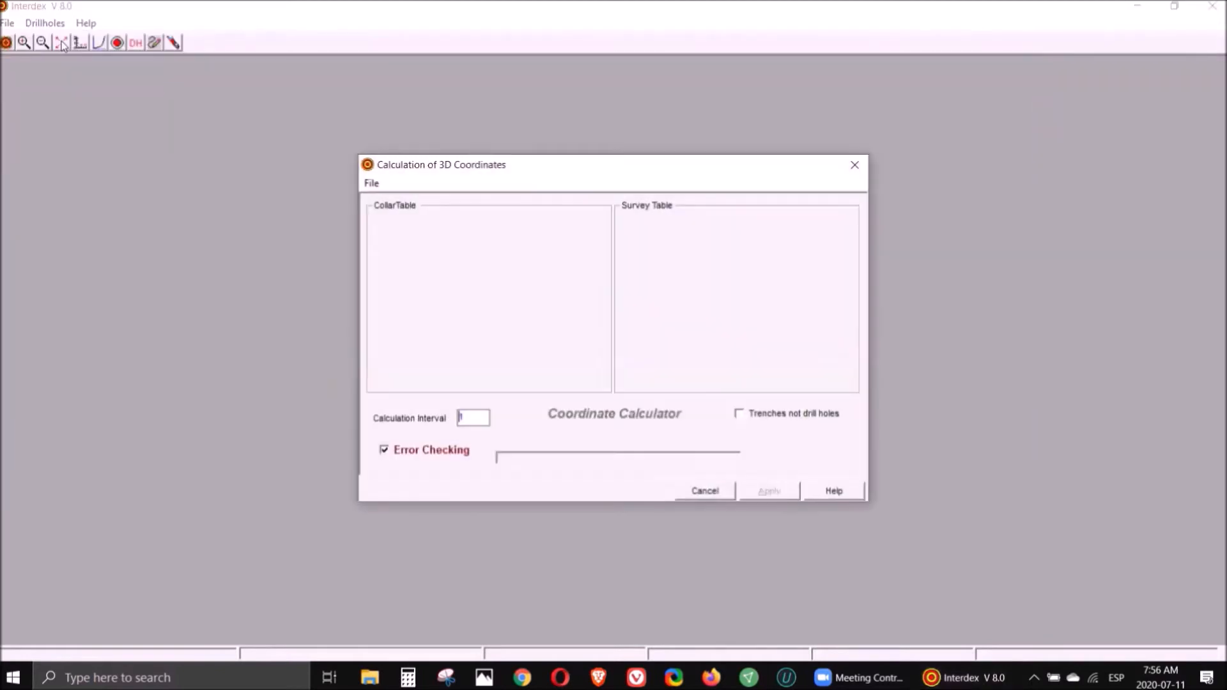
{"action": "left_click", "coordinate": [369, 184]}
{"action": "mouse_move", "coordinate": [401, 202]}
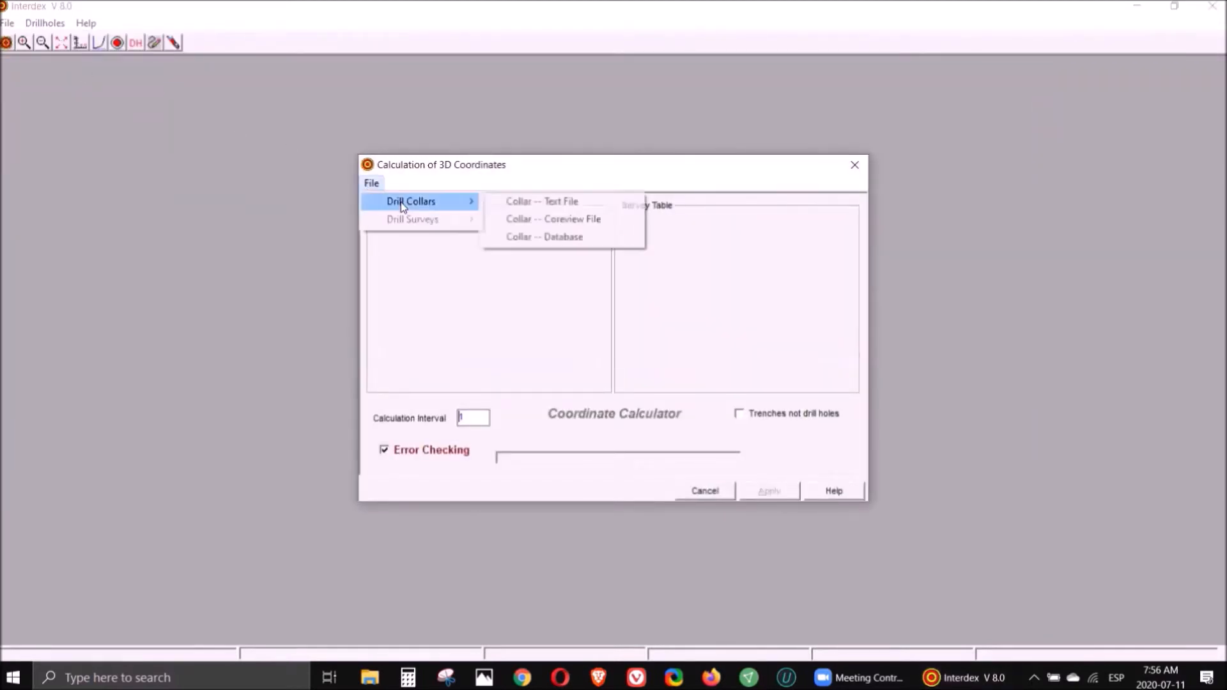
{"action": "left_click", "coordinate": [517, 202]}
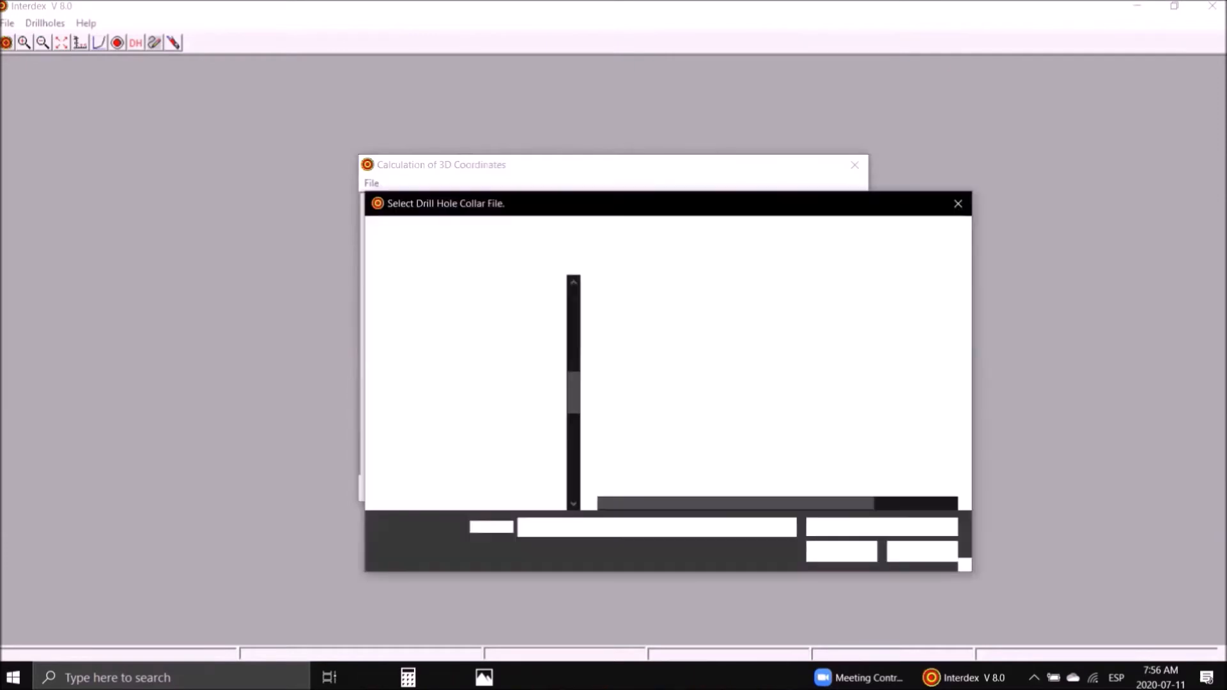
{"action": "double_click", "coordinate": [640, 329]}
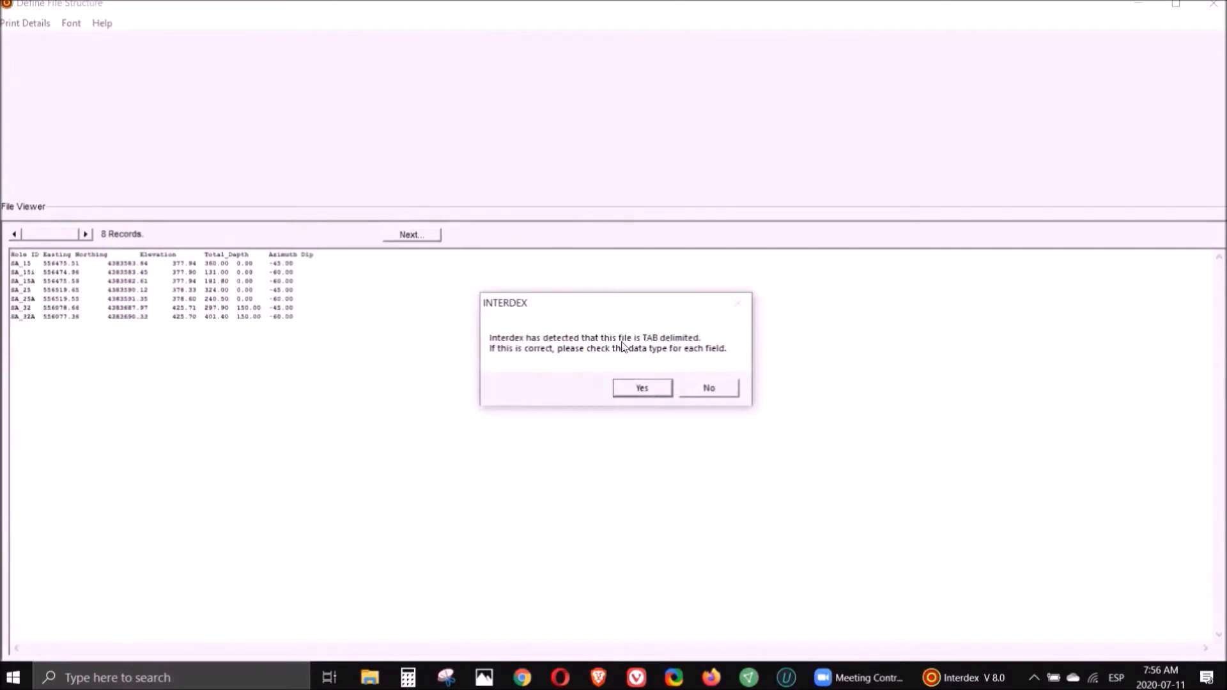
{"action": "left_click", "coordinate": [642, 387]}
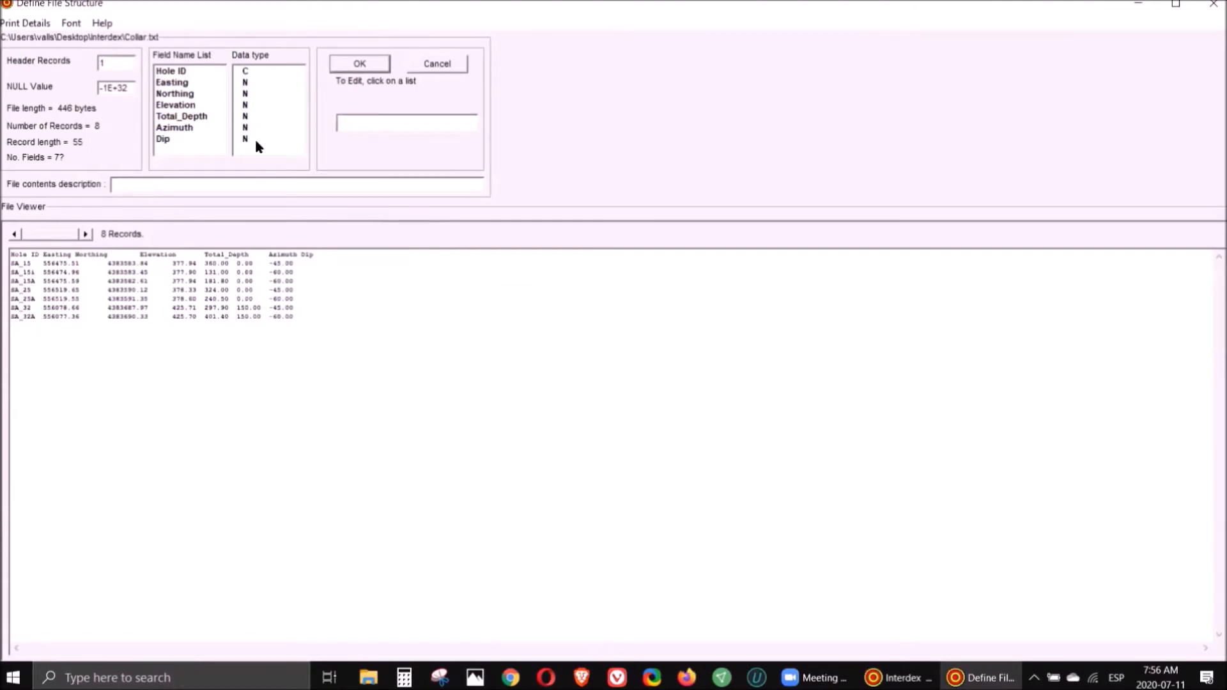
{"action": "left_click", "coordinate": [347, 65]}
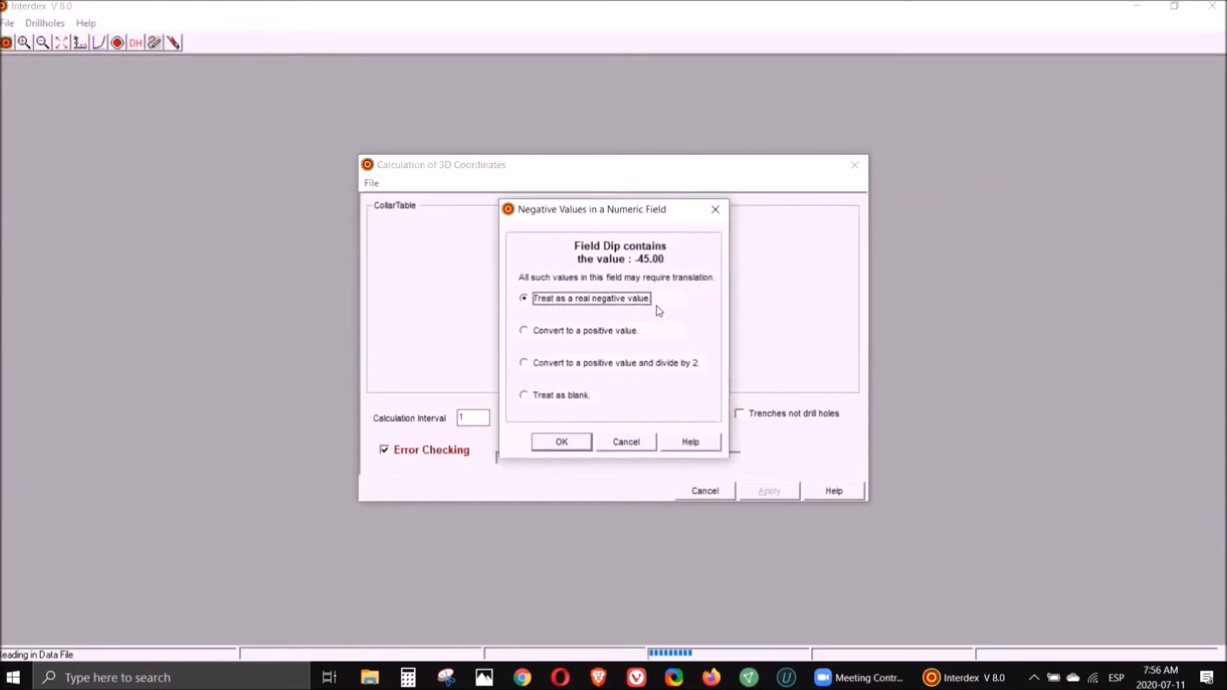
{"action": "left_click", "coordinate": [565, 441]}
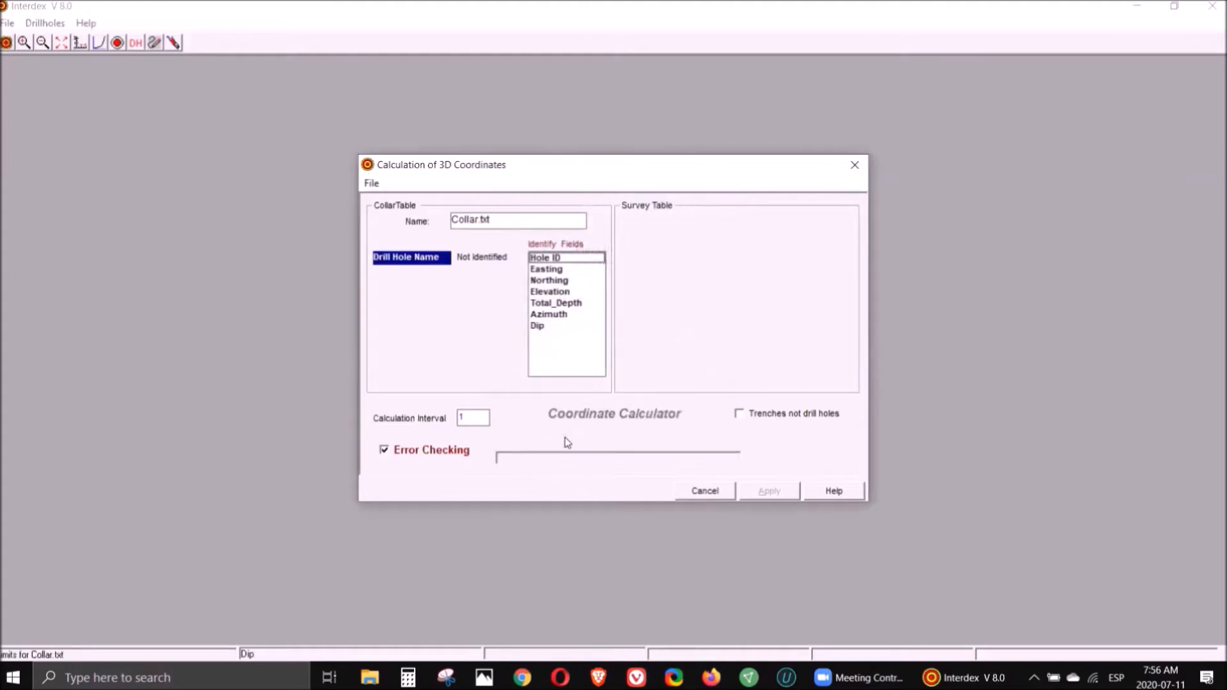
- Assign the collar fields Hole ID, Easting, Northing, Elevation, Total_Depth, Azimuth and Dip in order
{"action": "left_click", "coordinate": [563, 260]}
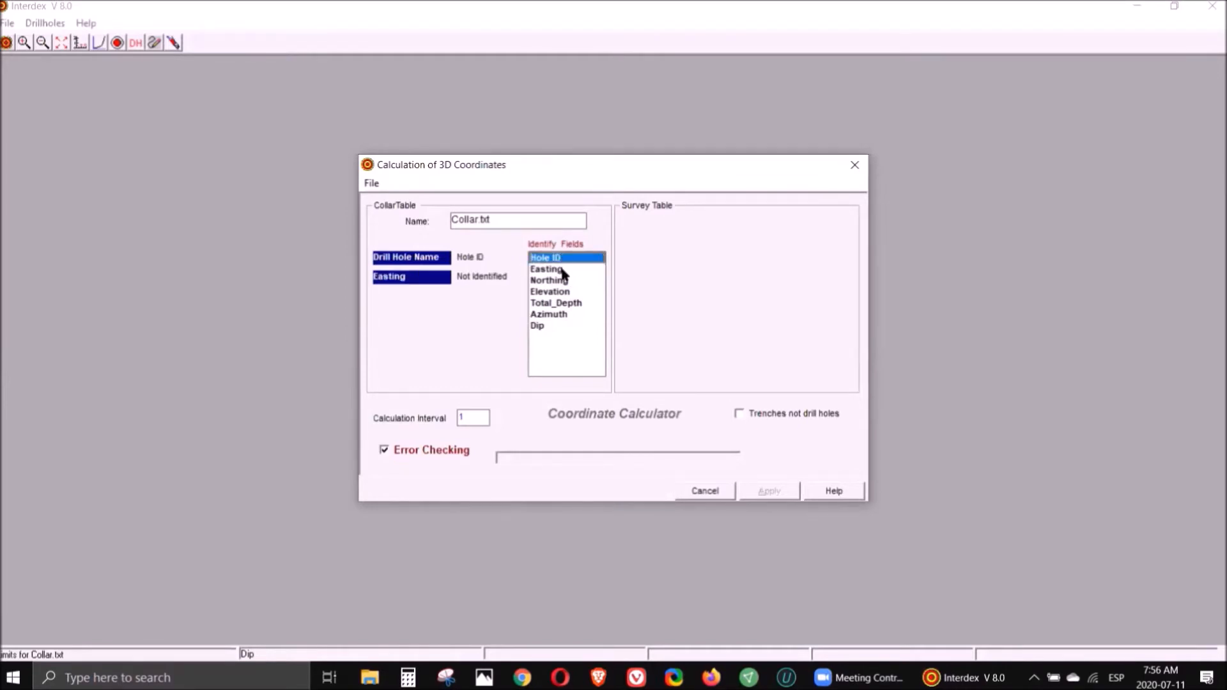
{"action": "left_click", "coordinate": [562, 271]}
{"action": "left_click", "coordinate": [563, 281]}
{"action": "left_click", "coordinate": [565, 292]}
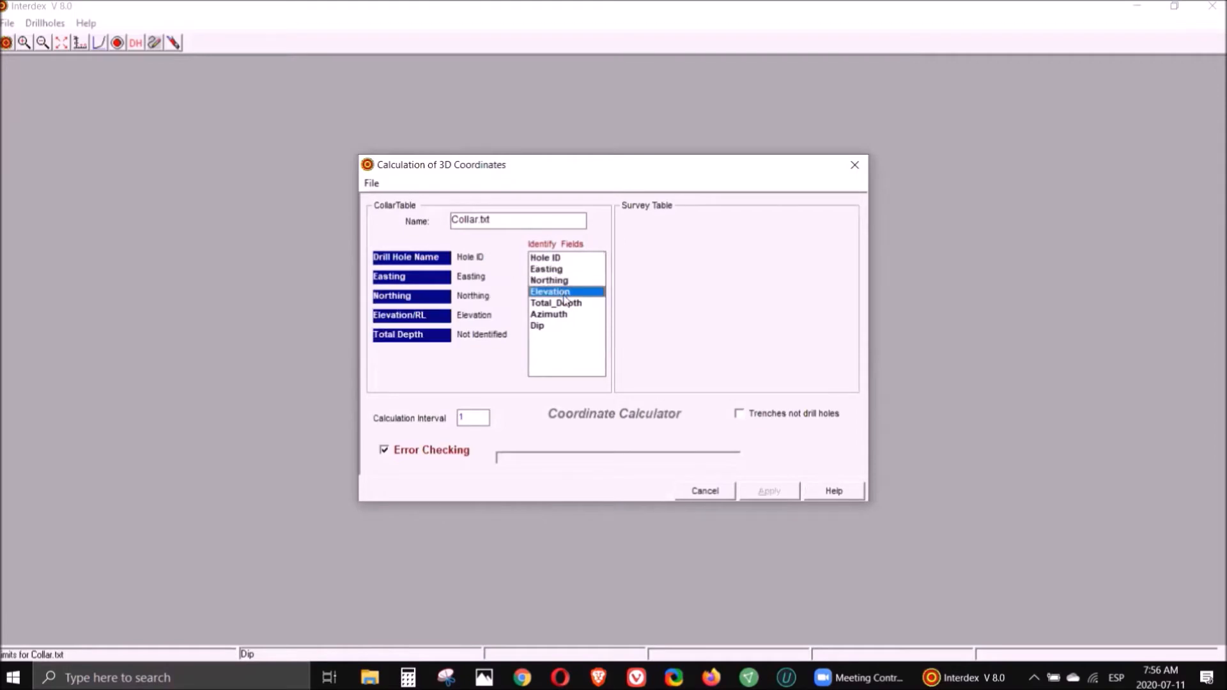
{"action": "left_click", "coordinate": [566, 304]}
{"action": "left_click", "coordinate": [553, 316]}
{"action": "left_click", "coordinate": [540, 326]}
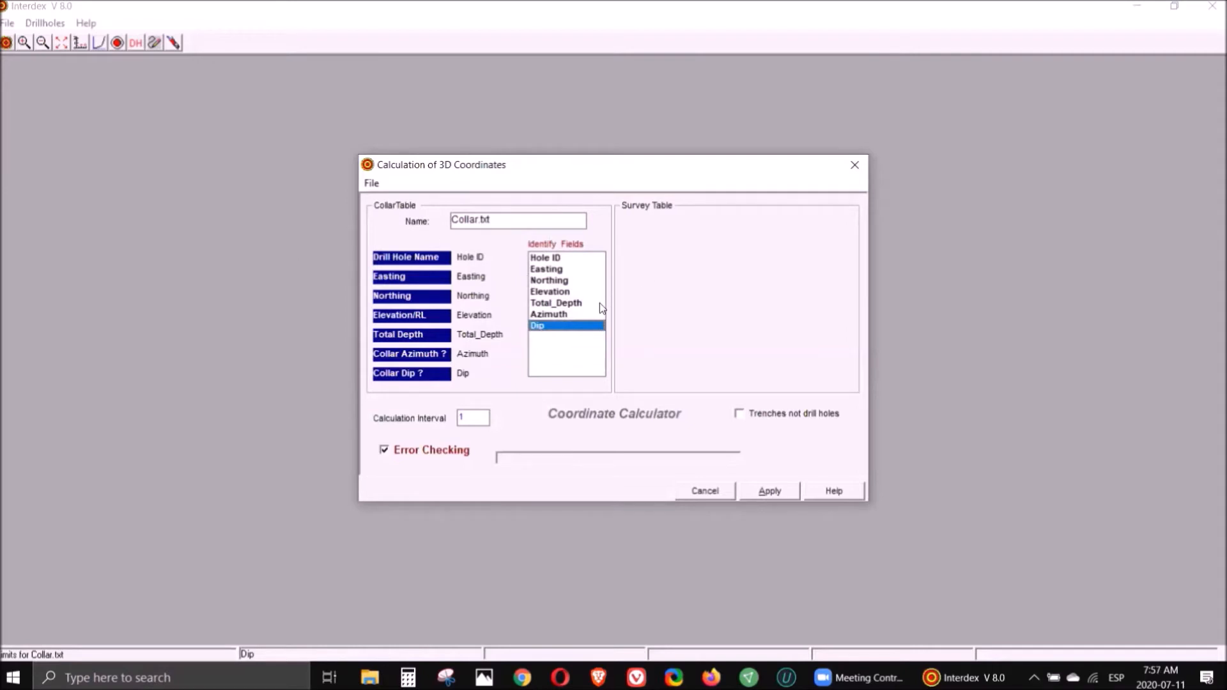
- Load Survey.txt as a tab-delimited survey text file, treating negative dips as real negative values
{"action": "left_click", "coordinate": [371, 184]}
{"action": "mouse_move", "coordinate": [411, 221]}
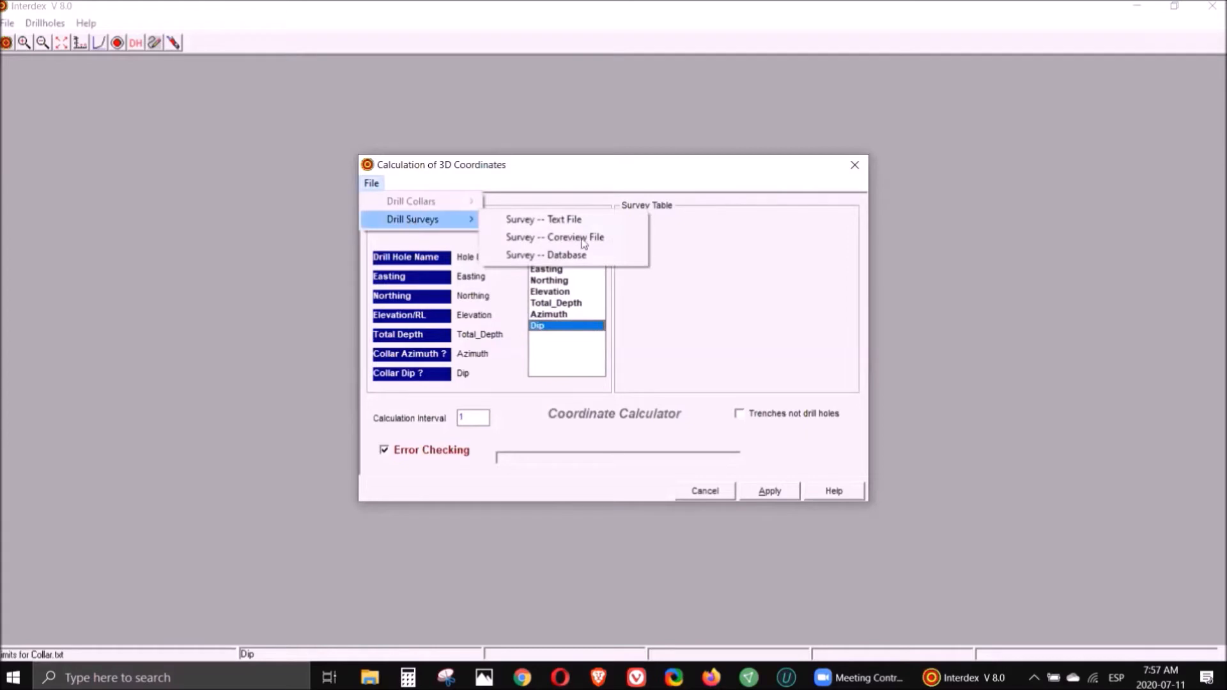
{"action": "left_click", "coordinate": [562, 220]}
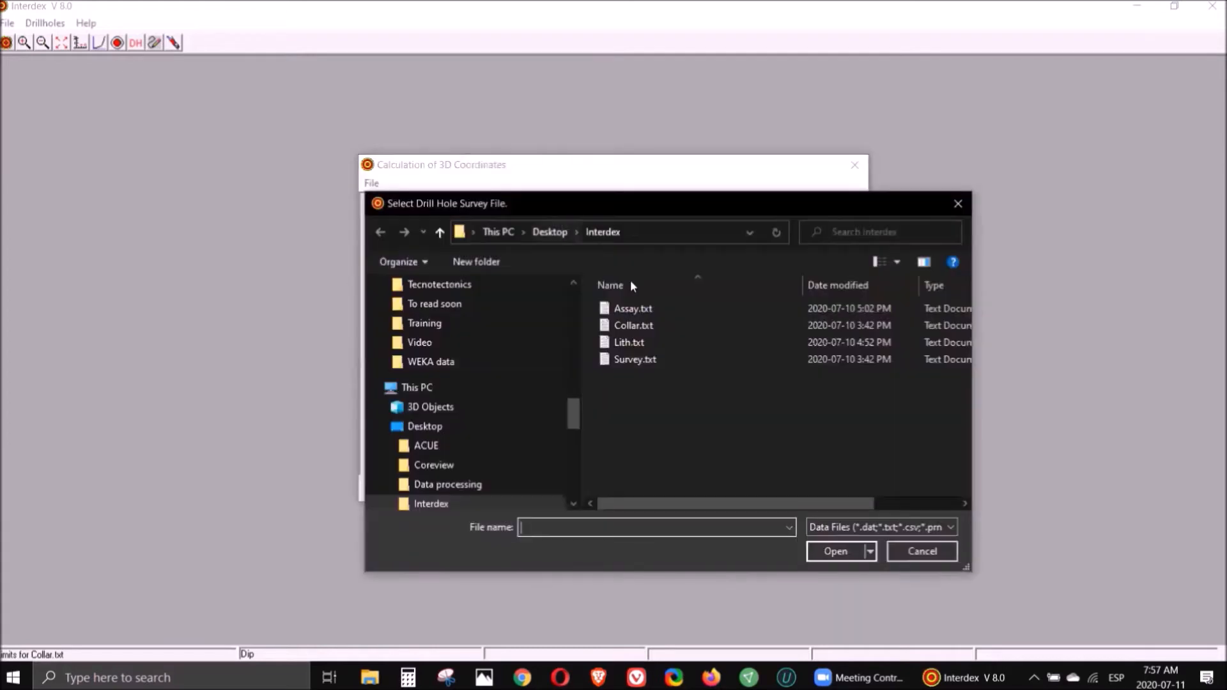
{"action": "double_click", "coordinate": [642, 358]}
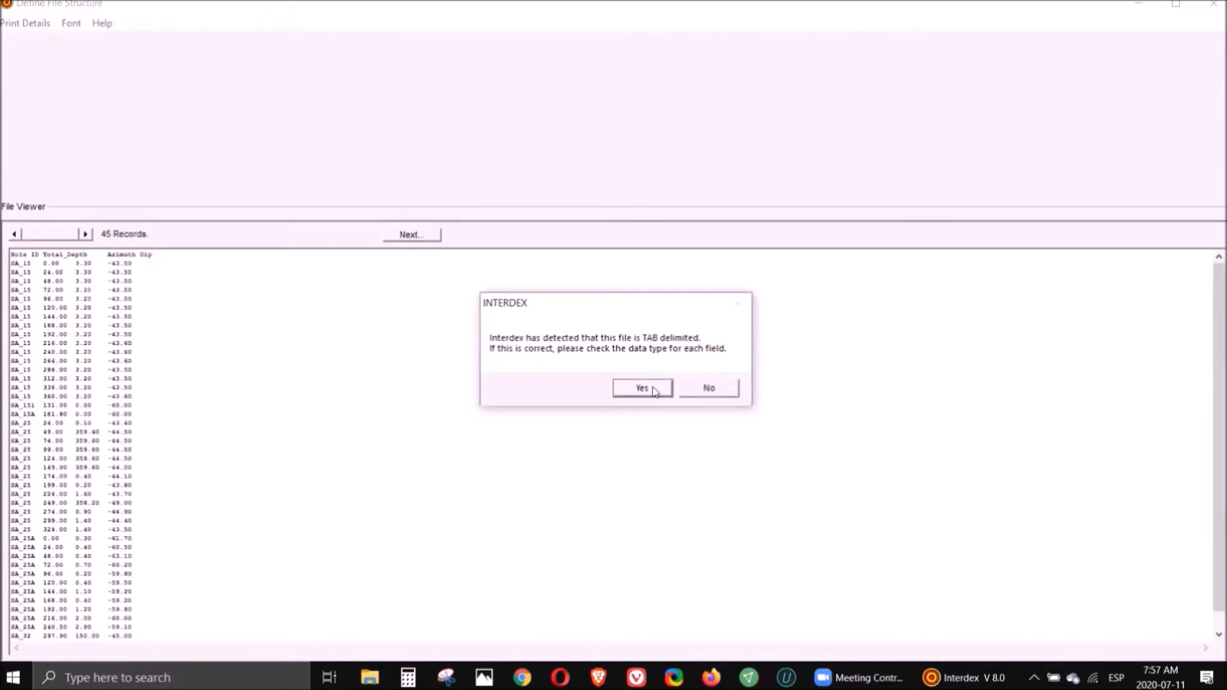
{"action": "left_click", "coordinate": [642, 388]}
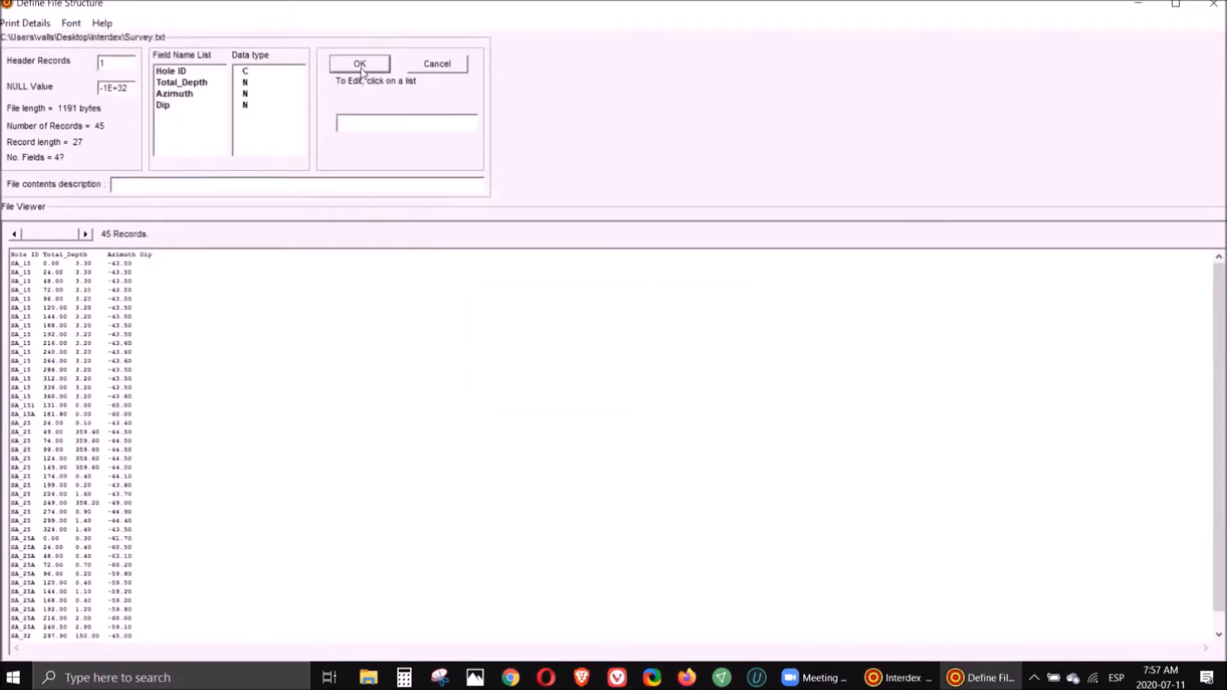
{"action": "left_click", "coordinate": [360, 65]}
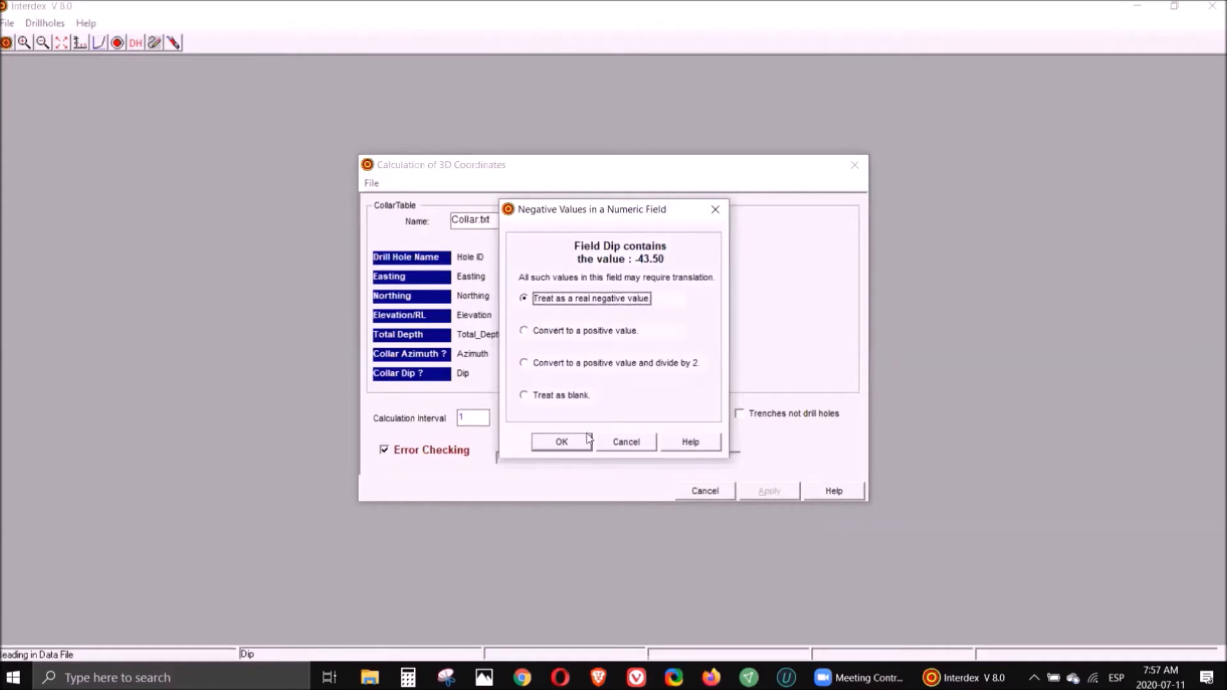
{"action": "left_click", "coordinate": [583, 440]}
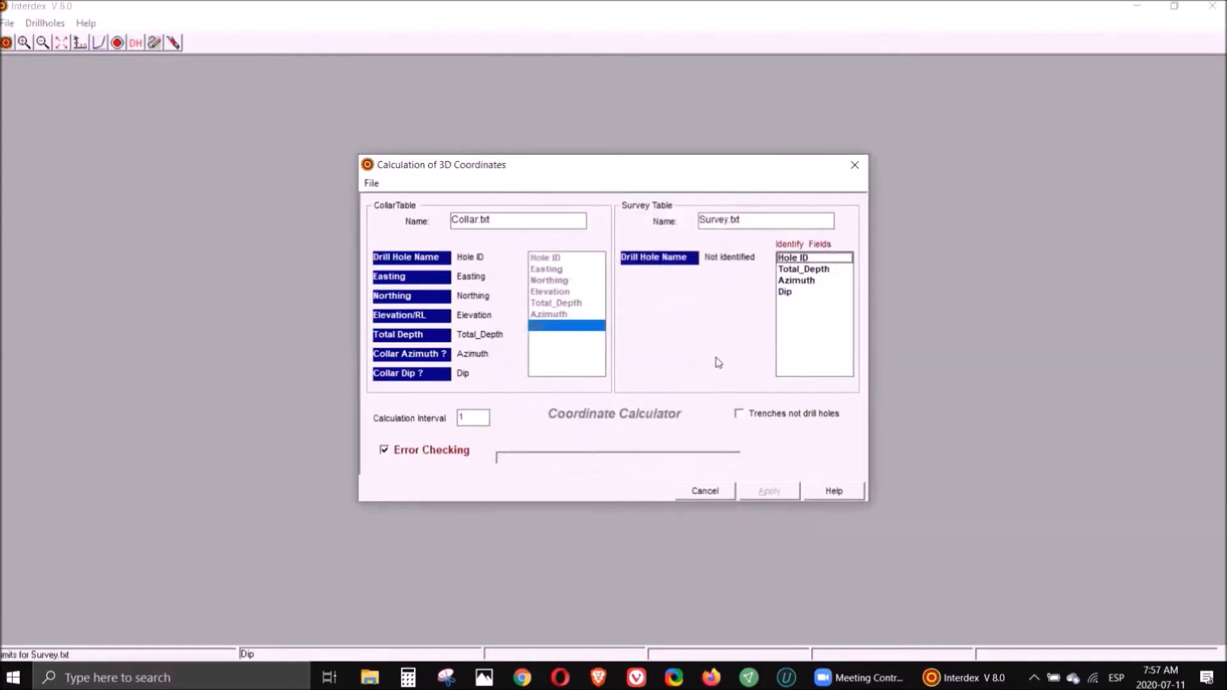
- Assign the survey fields Hole ID, Total_Depth, Azimuth and Dip, then apply the coordinate calculation
{"action": "left_click", "coordinate": [796, 259]}
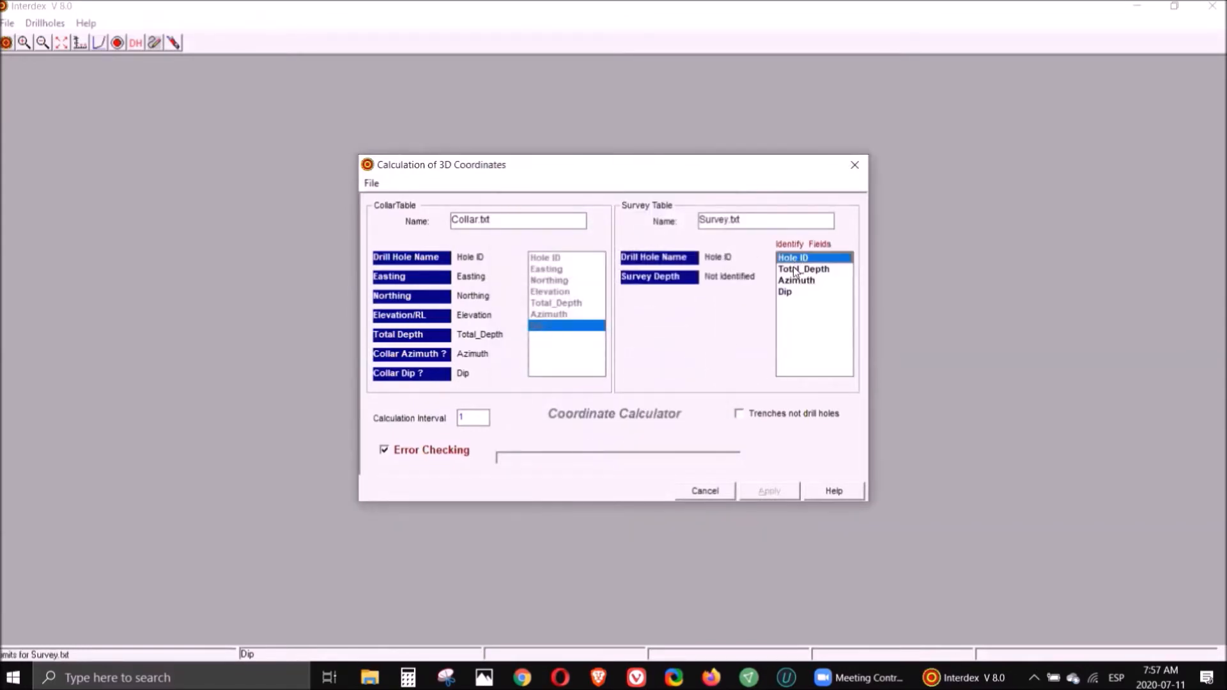
{"action": "left_click", "coordinate": [796, 270]}
{"action": "left_click", "coordinate": [792, 282]}
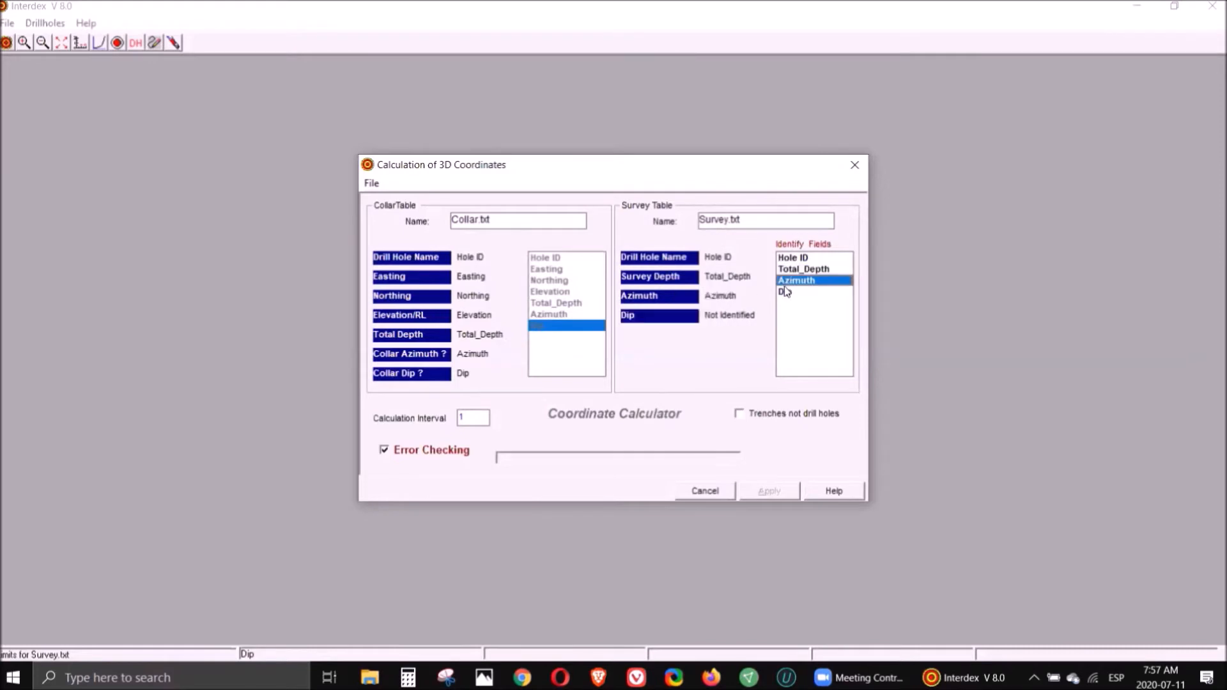
{"action": "left_click", "coordinate": [785, 292]}
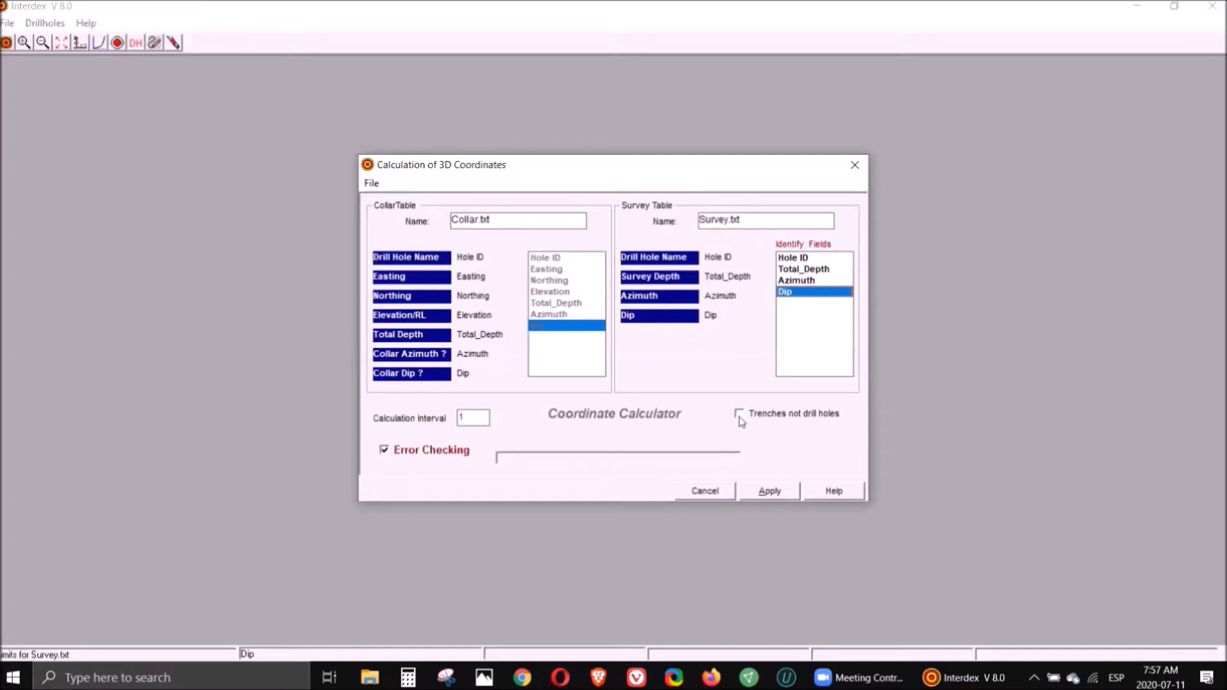
{"action": "left_click", "coordinate": [770, 490]}
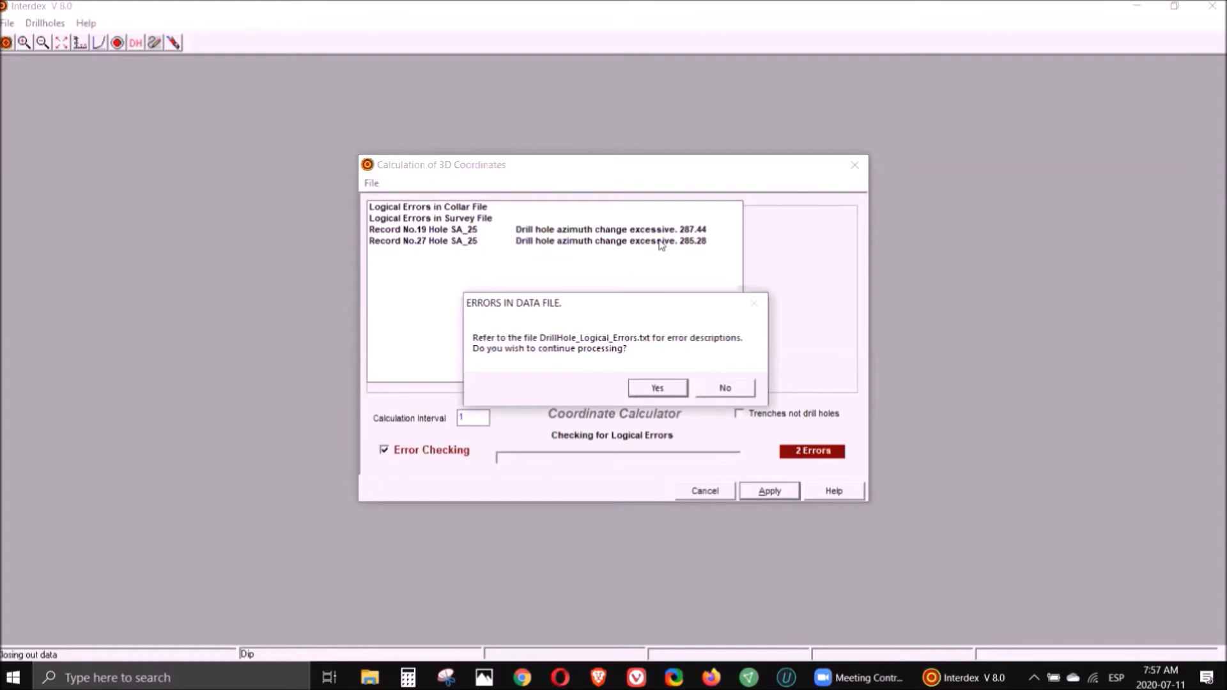
- Continue processing despite the logical errors and save the drill plan coordinate file as dhcoord.coo
{"action": "left_click", "coordinate": [656, 390]}
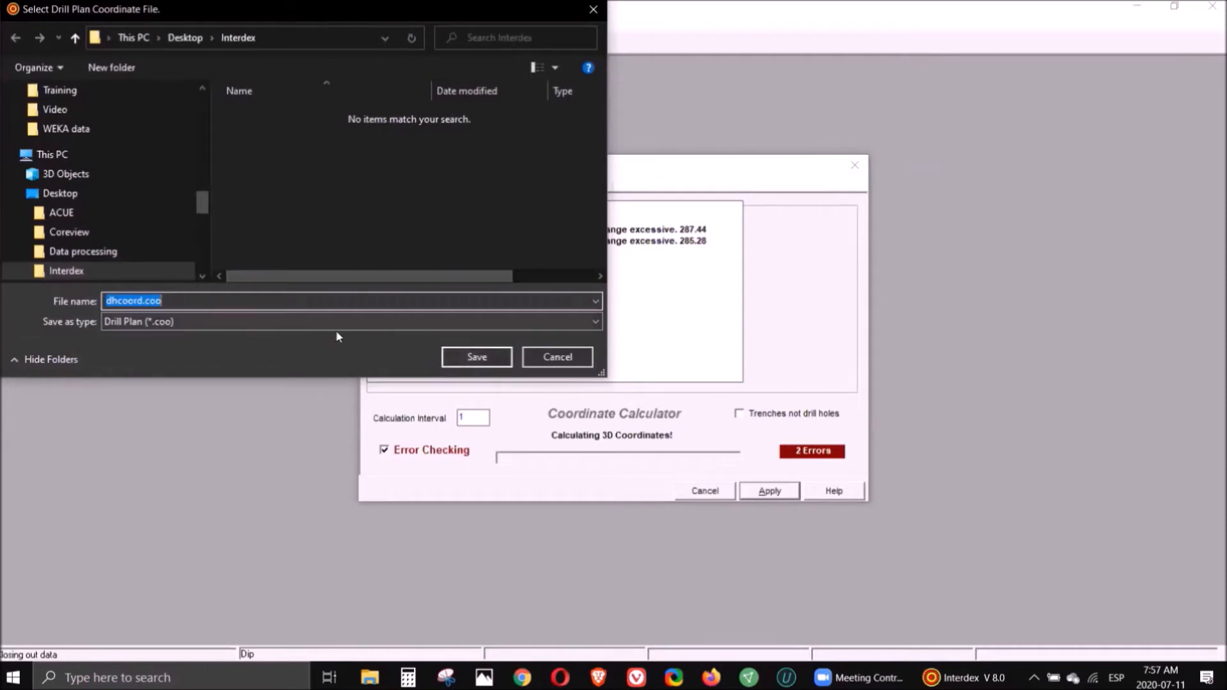
{"action": "left_click", "coordinate": [468, 356]}
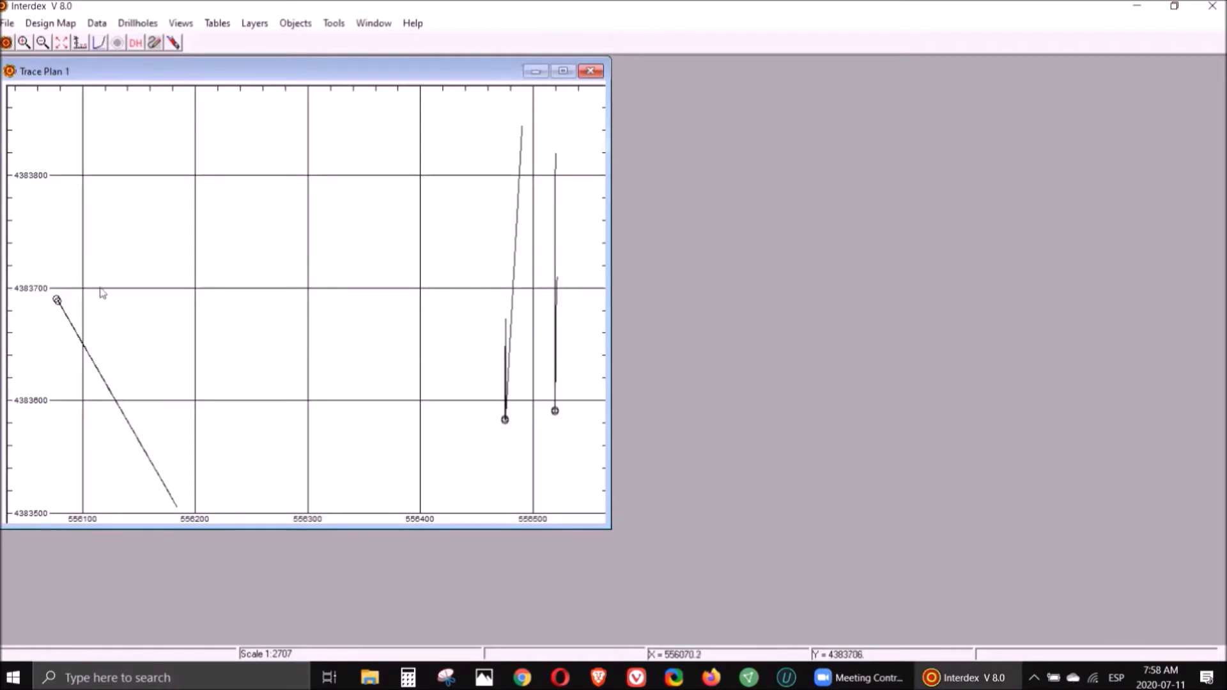
- Show the drillhole annotation toolbar and set the top-of-hole captions to align with the drill holes
{"action": "left_click", "coordinate": [135, 44]}
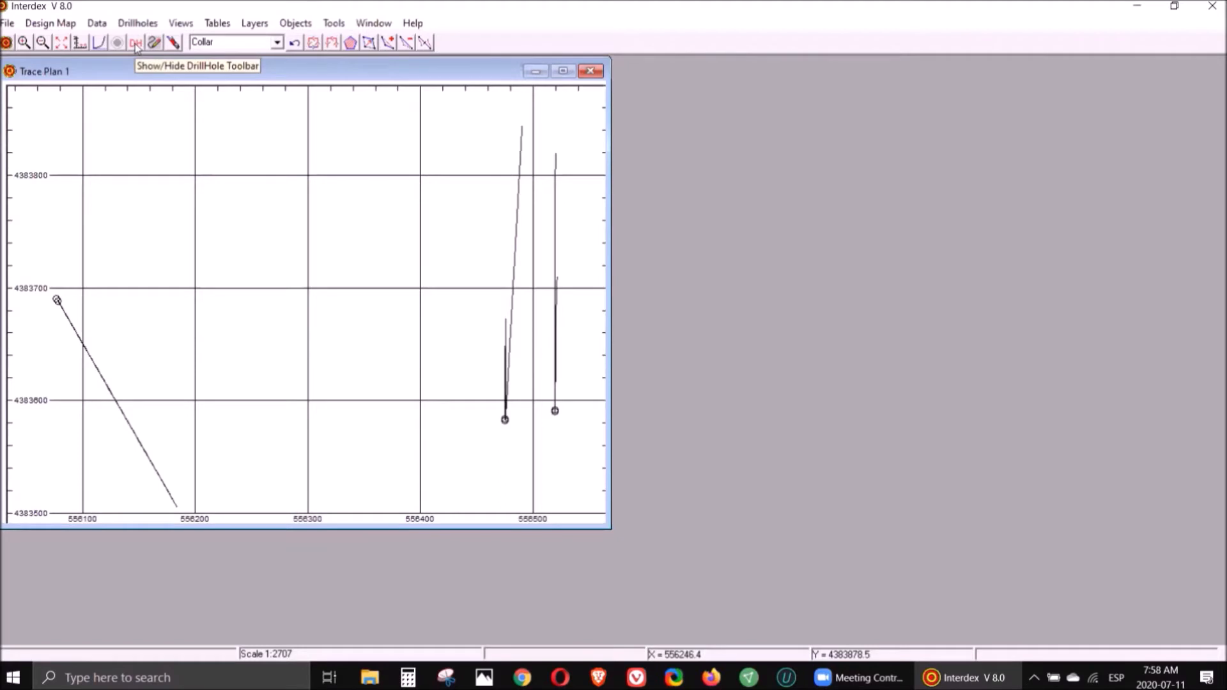
{"action": "left_click", "coordinate": [136, 44]}
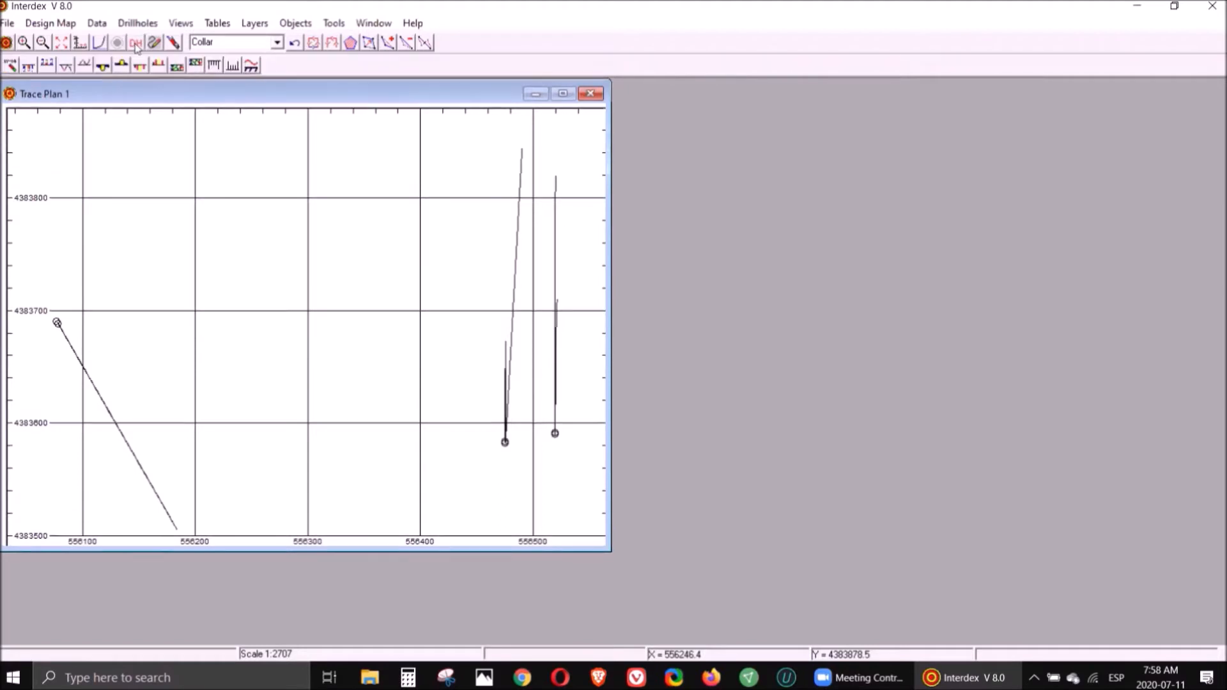
{"action": "left_click", "coordinate": [9, 67]}
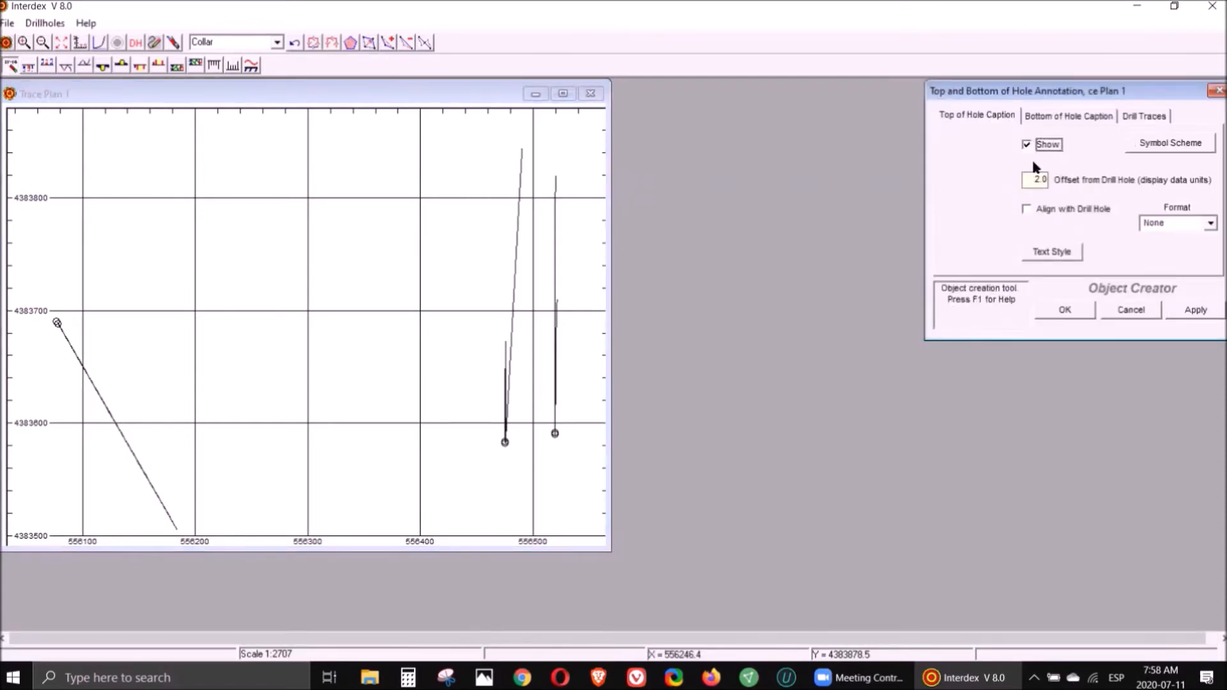
{"action": "left_click", "coordinate": [1026, 211]}
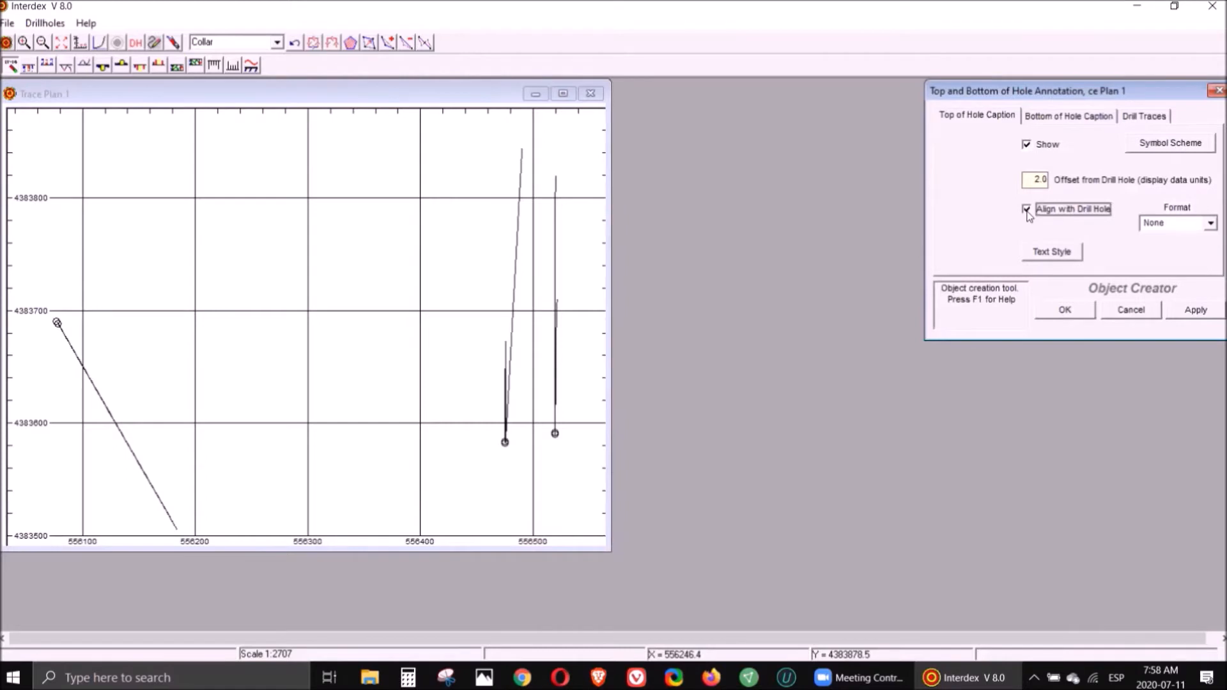
- Show bottom-of-hole captions as End of Hole Depth and apply the hole annotation to the trace plan
{"action": "left_click", "coordinate": [1079, 117]}
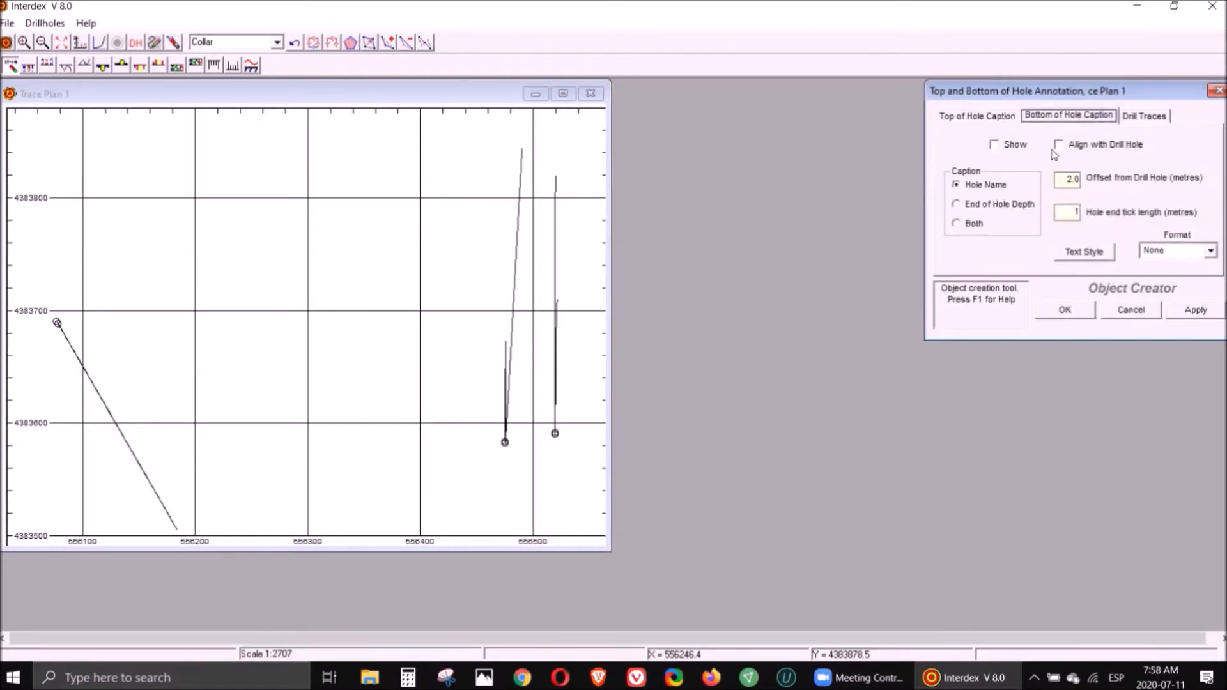
{"action": "left_click", "coordinate": [995, 145]}
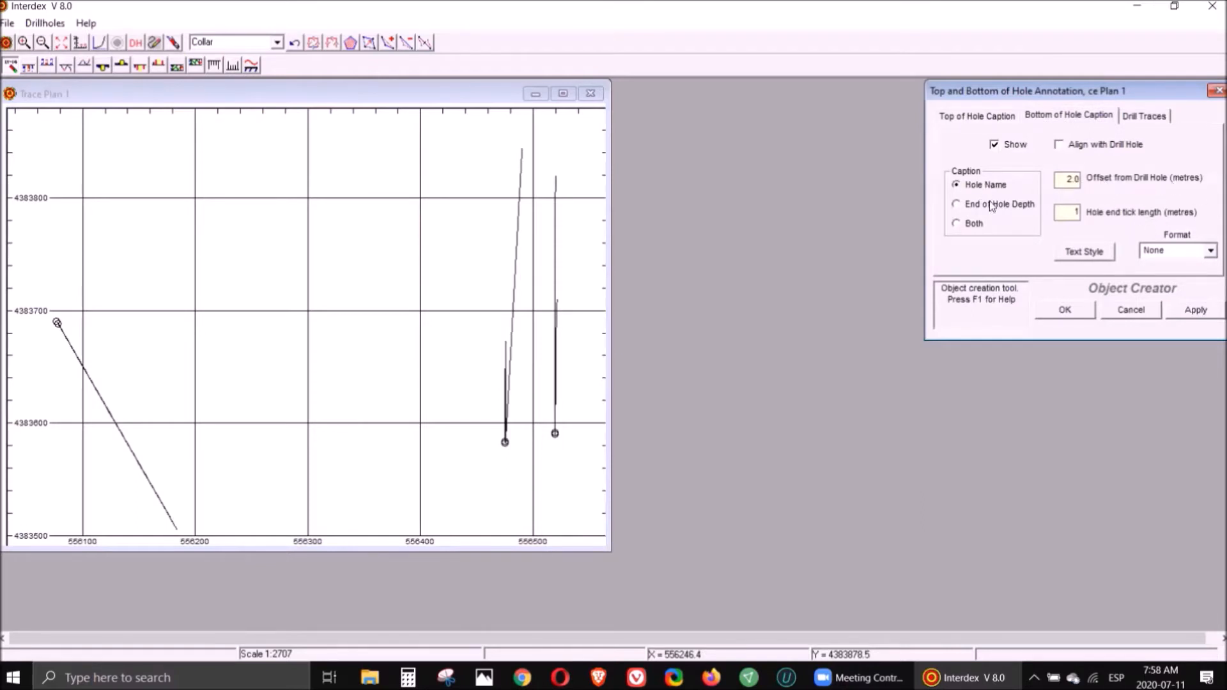
{"action": "left_click", "coordinate": [957, 204]}
{"action": "left_click", "coordinate": [1074, 312]}
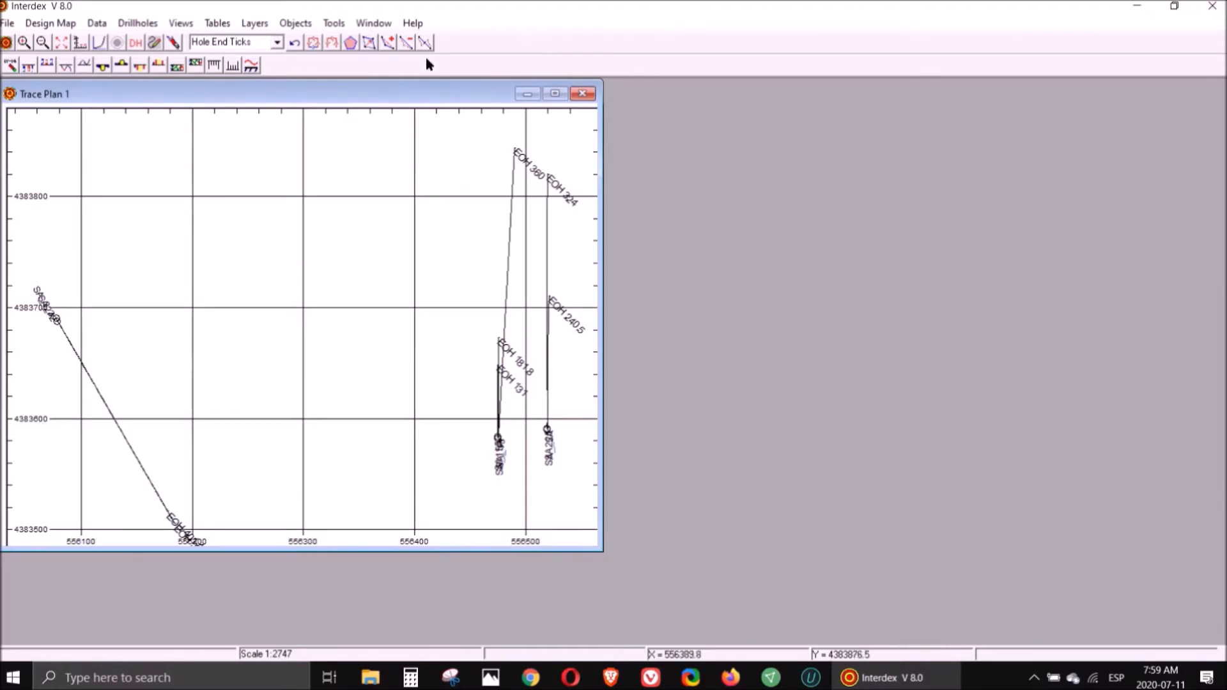
- Open the Quick Start Tutorial and read through the importing data exercise, then close it
{"action": "left_click", "coordinate": [420, 26]}
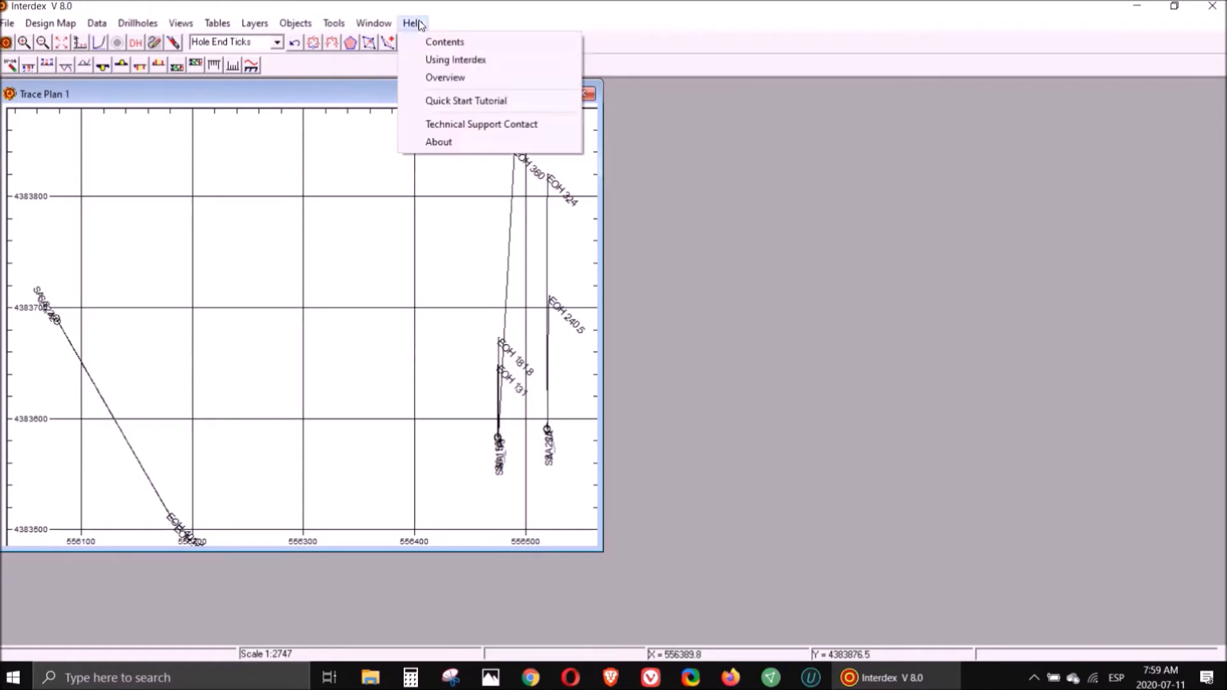
{"action": "left_click", "coordinate": [467, 106]}
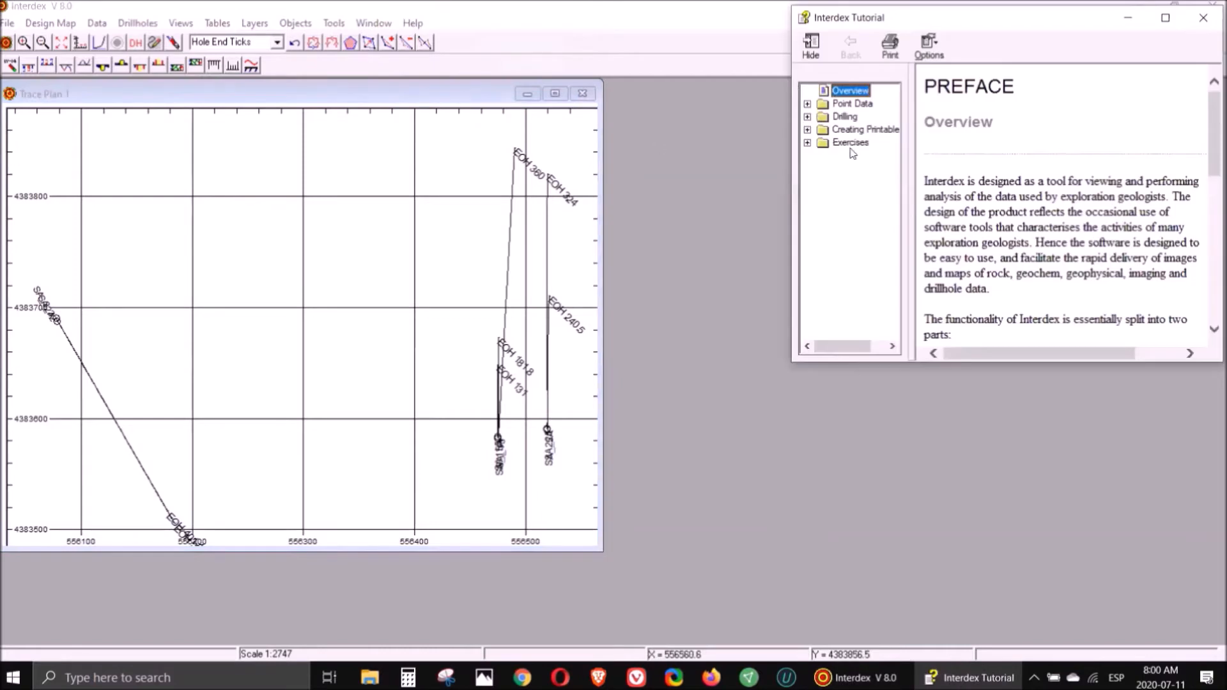
{"action": "left_click", "coordinate": [807, 144]}
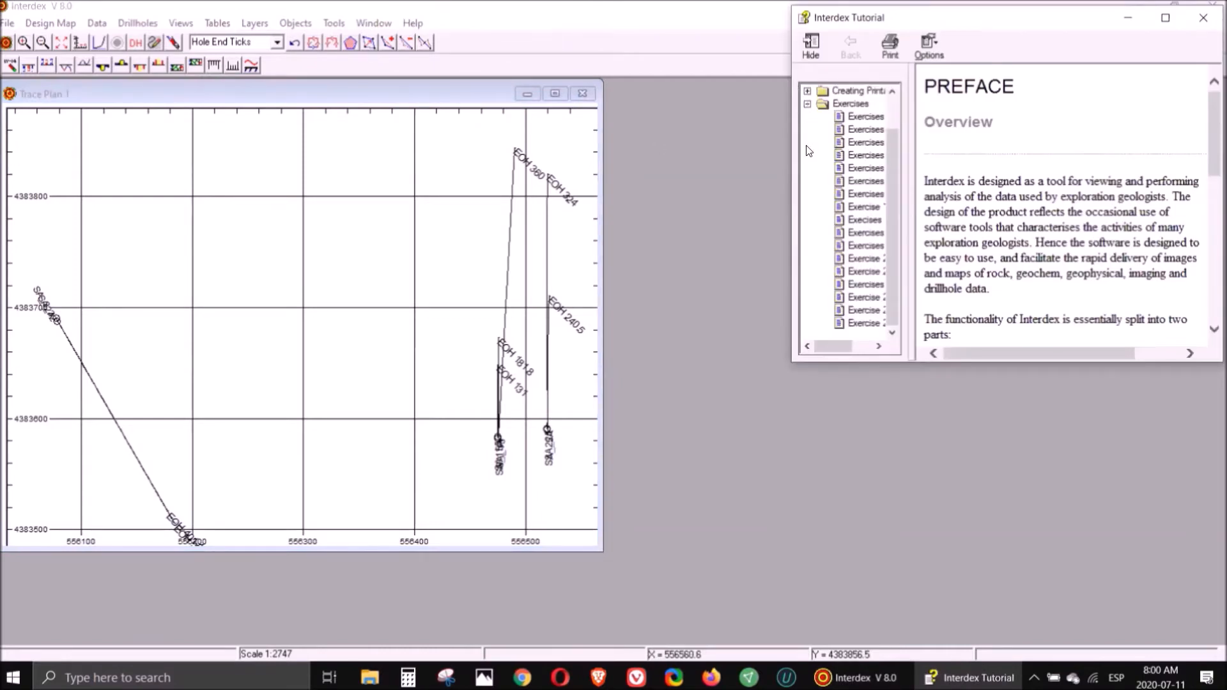
{"action": "left_click", "coordinate": [870, 119]}
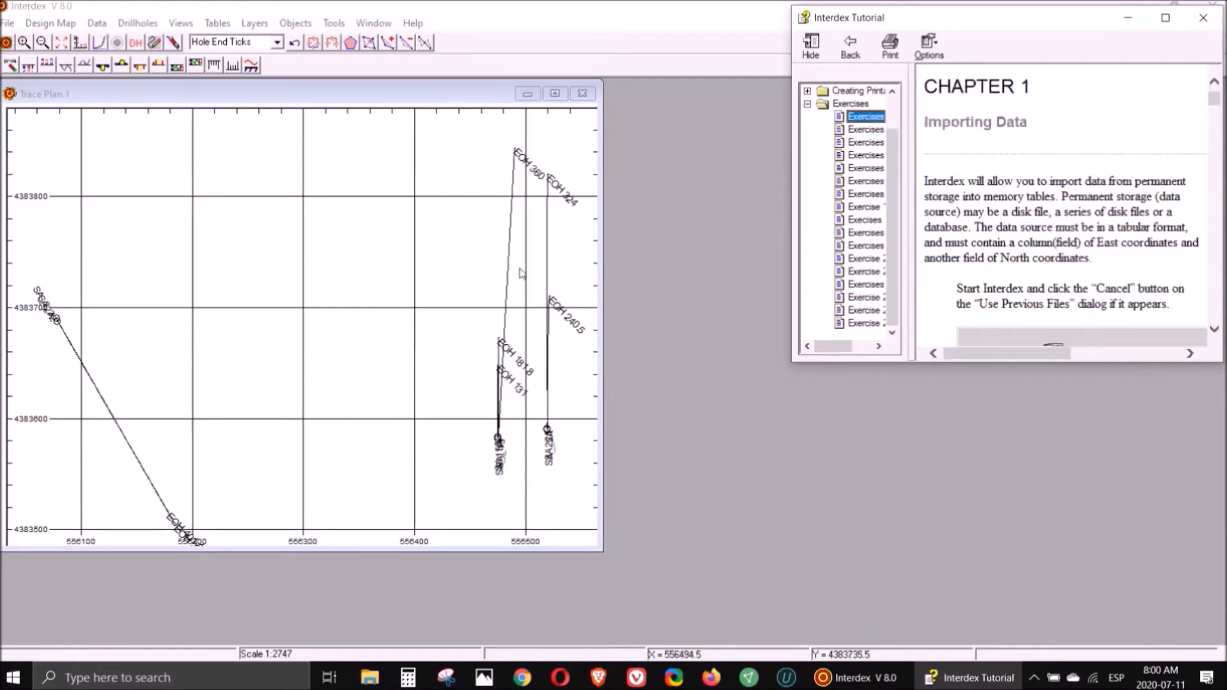
{"action": "scroll", "coordinate": [1034, 202], "scroll_direction": "down", "scroll_amount": 10}
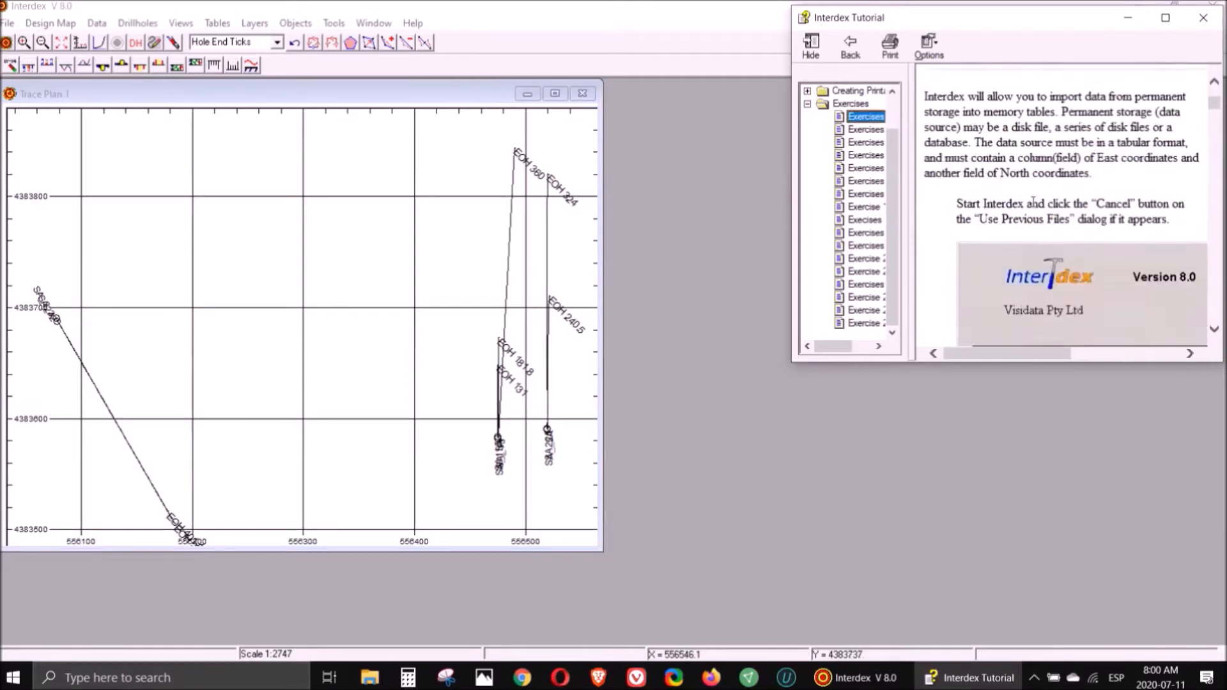
{"action": "scroll", "coordinate": [1033, 201], "scroll_direction": "down", "scroll_amount": 12}
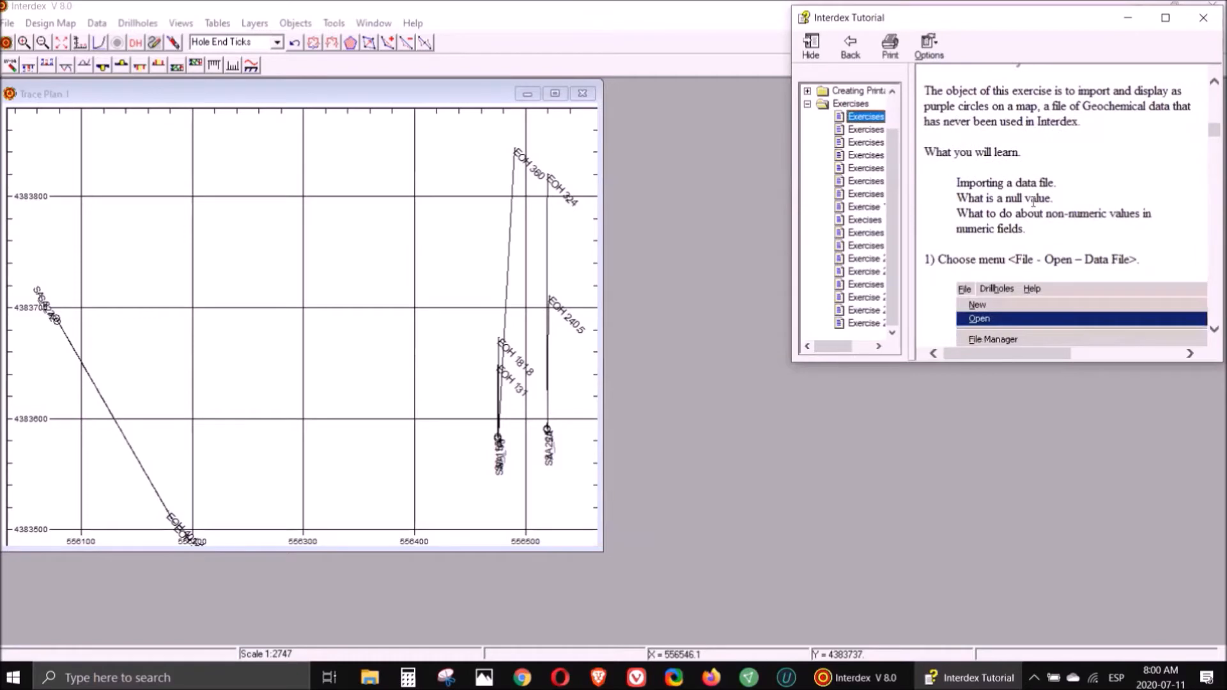
{"action": "scroll", "coordinate": [1033, 202], "scroll_direction": "down", "scroll_amount": 6}
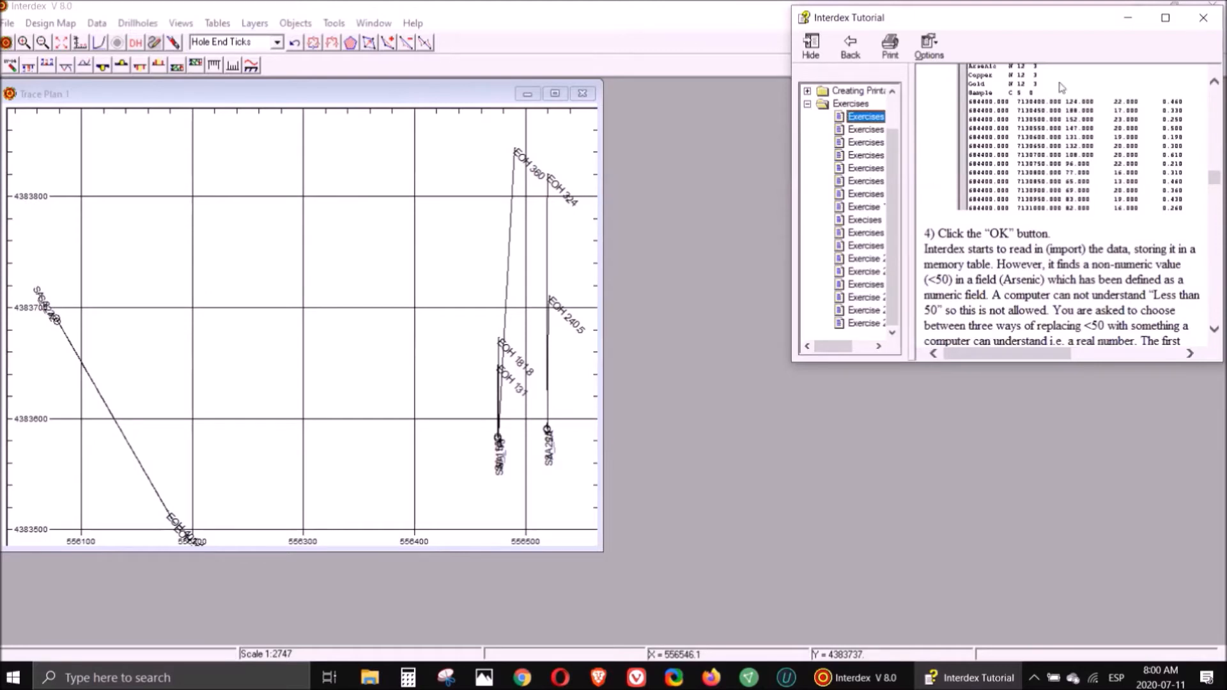
{"action": "left_click", "coordinate": [1199, 25]}
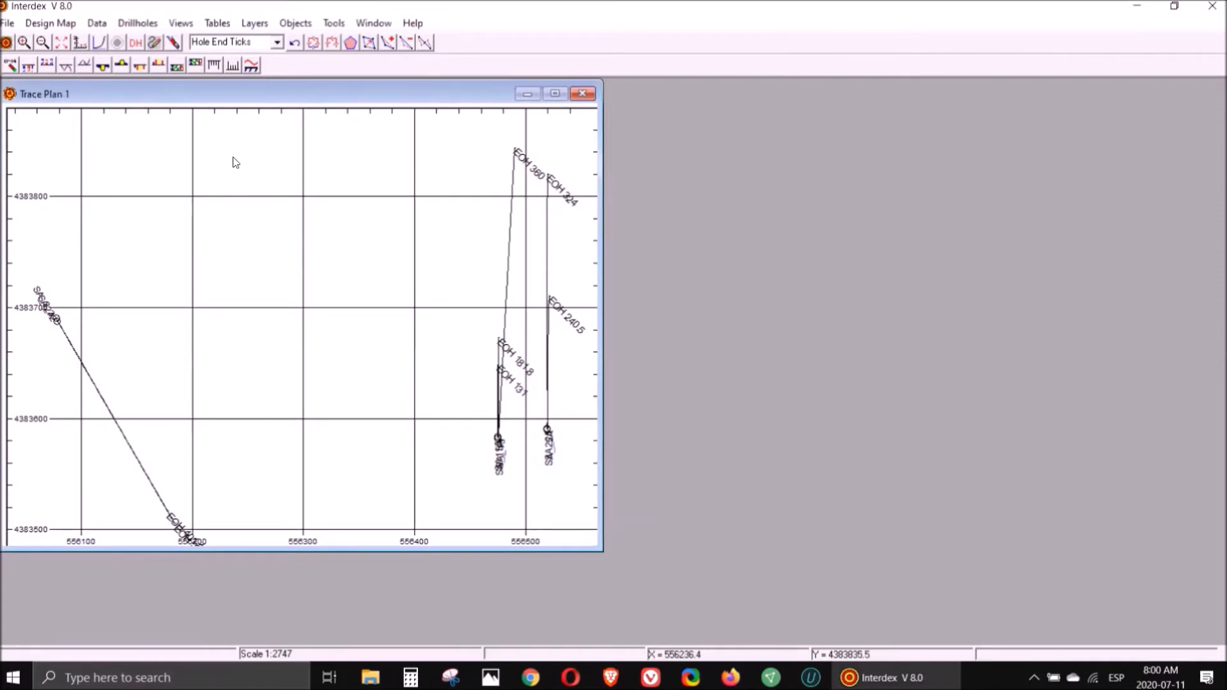
- Add Assay.txt as a downhole From-To table with HOLE_ID, FROM and TO as key fields
{"action": "left_click", "coordinate": [141, 26]}
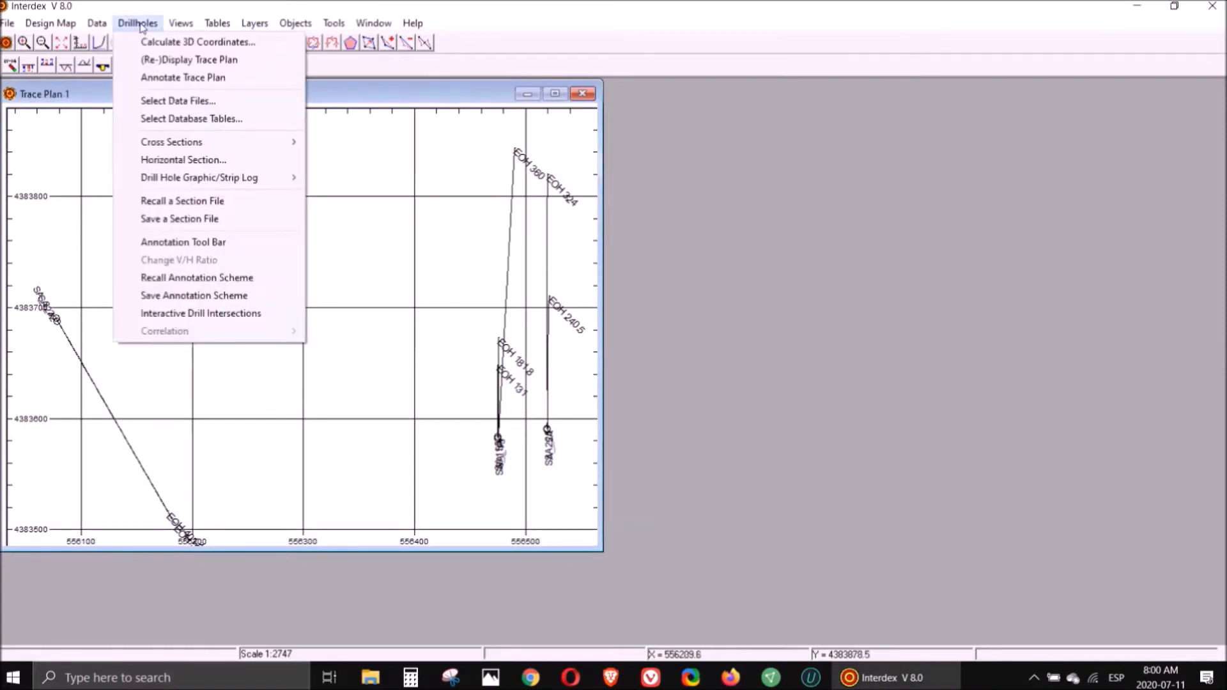
{"action": "left_click", "coordinate": [178, 102]}
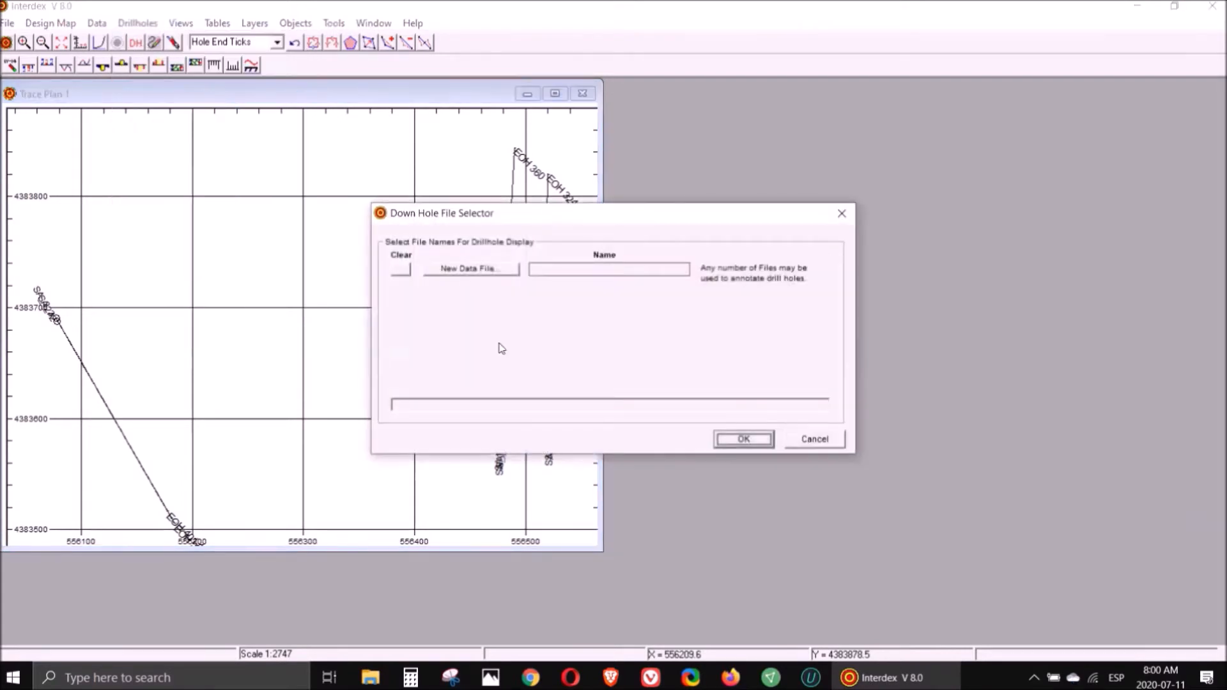
{"action": "left_click", "coordinate": [483, 272]}
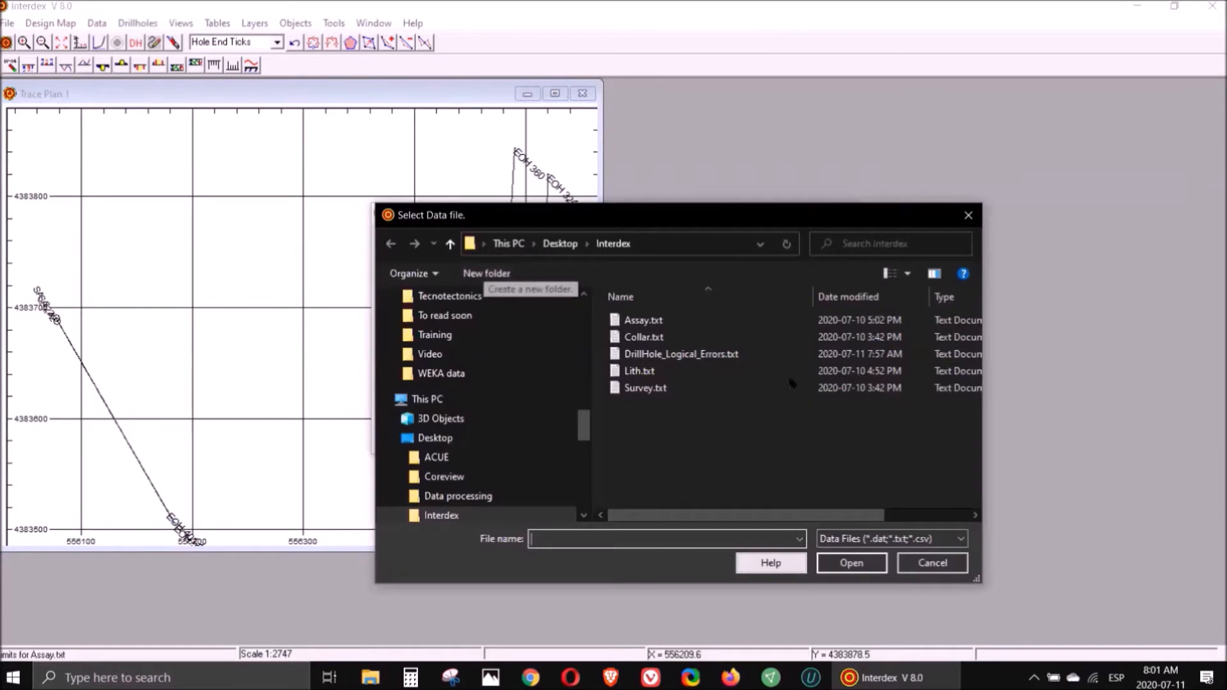
{"action": "double_click", "coordinate": [658, 325]}
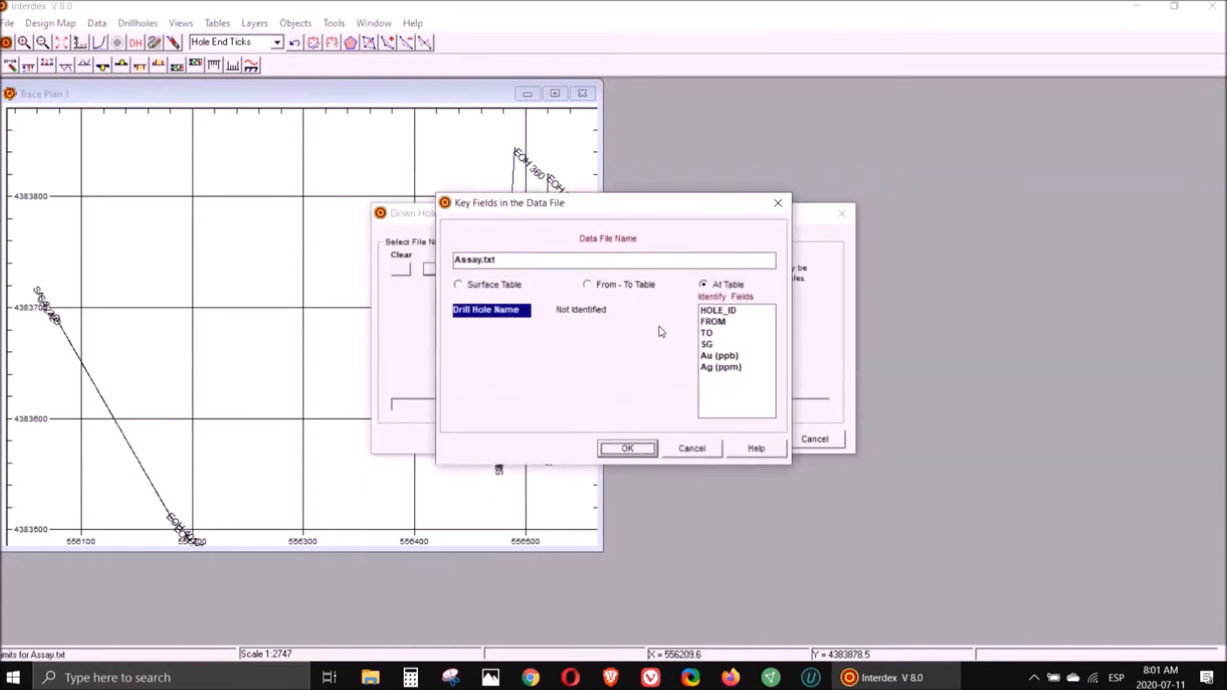
{"action": "left_click", "coordinate": [592, 286]}
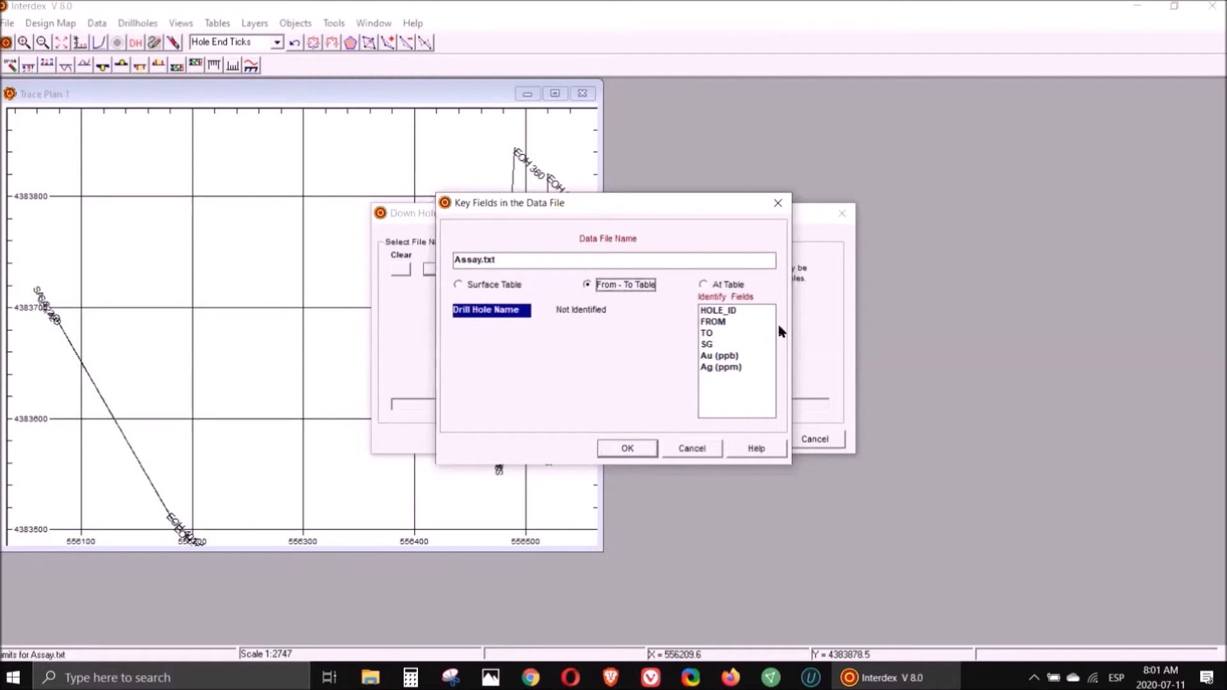
{"action": "left_click", "coordinate": [718, 310]}
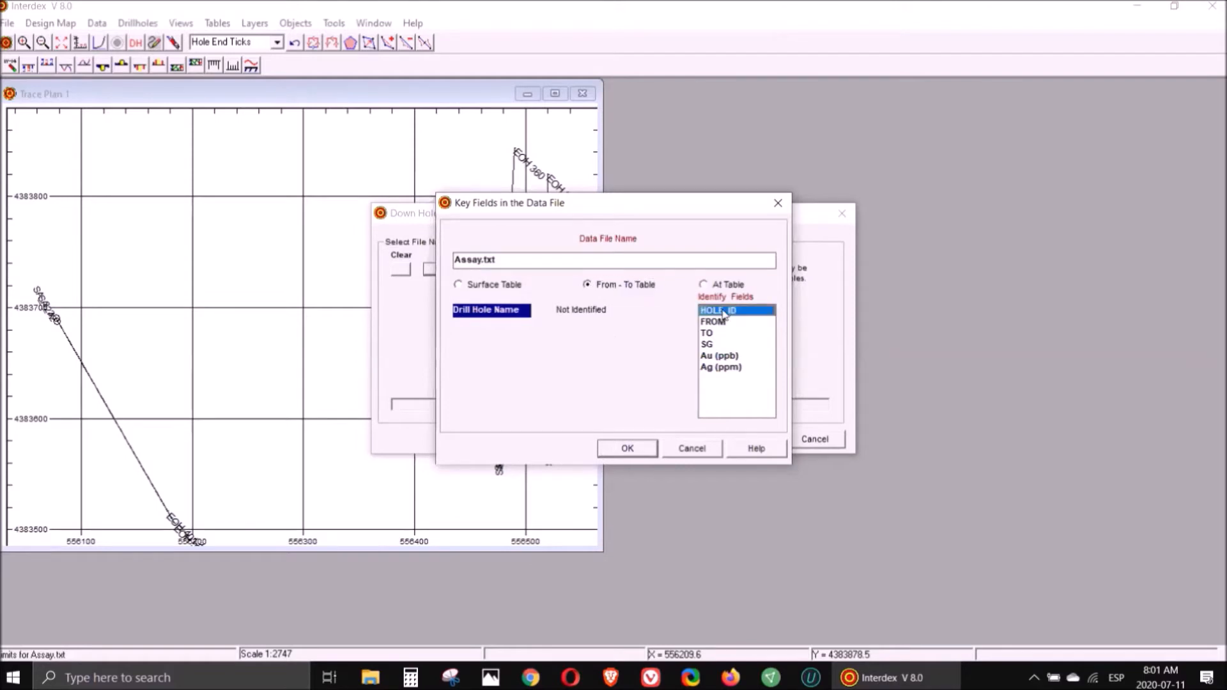
{"action": "left_click", "coordinate": [713, 322]}
{"action": "left_click", "coordinate": [710, 333]}
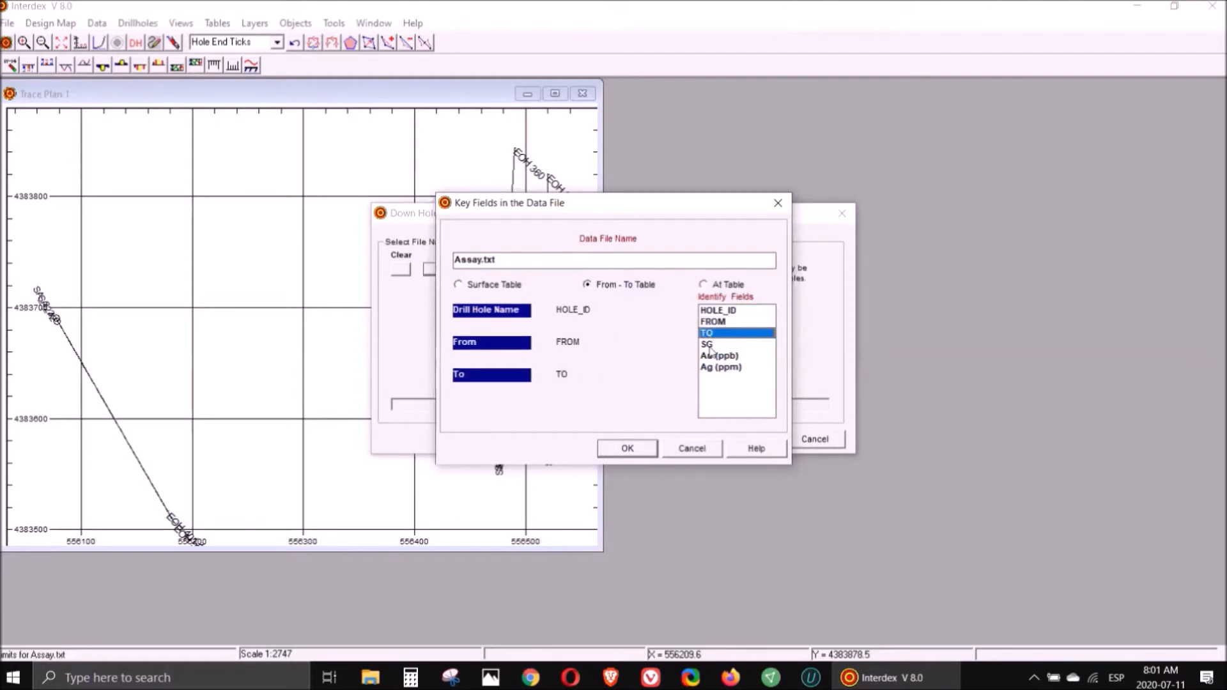
{"action": "left_click", "coordinate": [620, 449]}
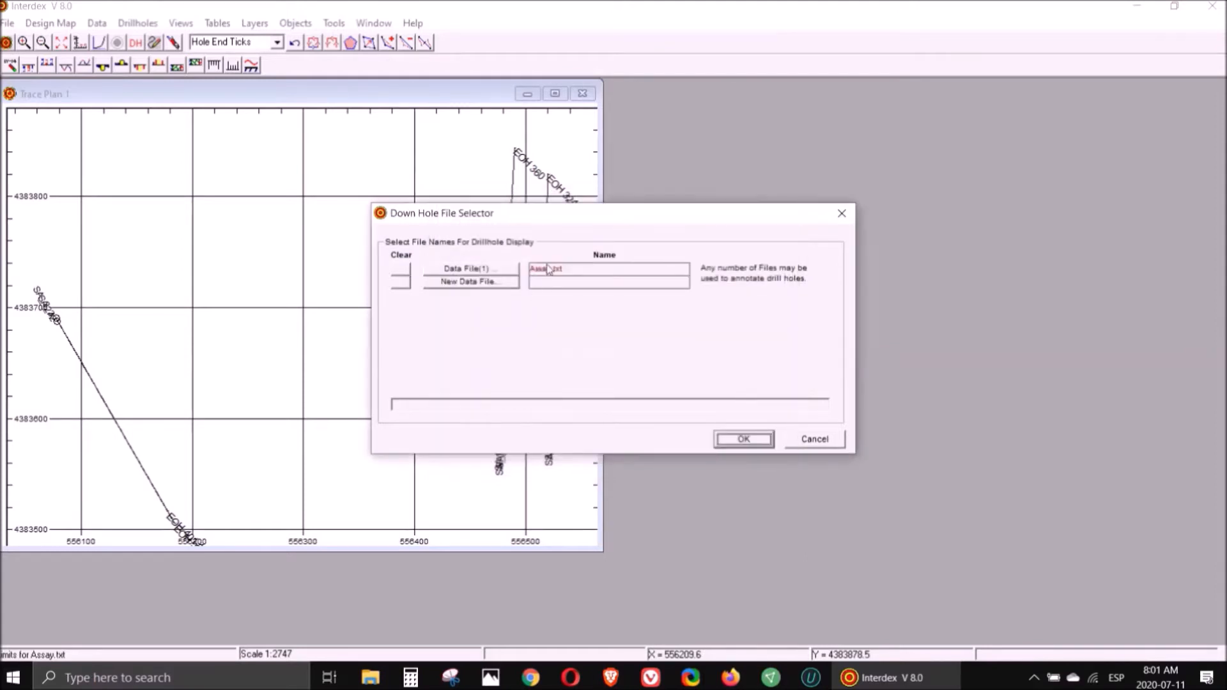
- Add Lith.txt as a tab-delimited From-To table with HOLE_ID, FROM and TO key fields, then confirm the downhole files
{"action": "left_click", "coordinate": [473, 285]}
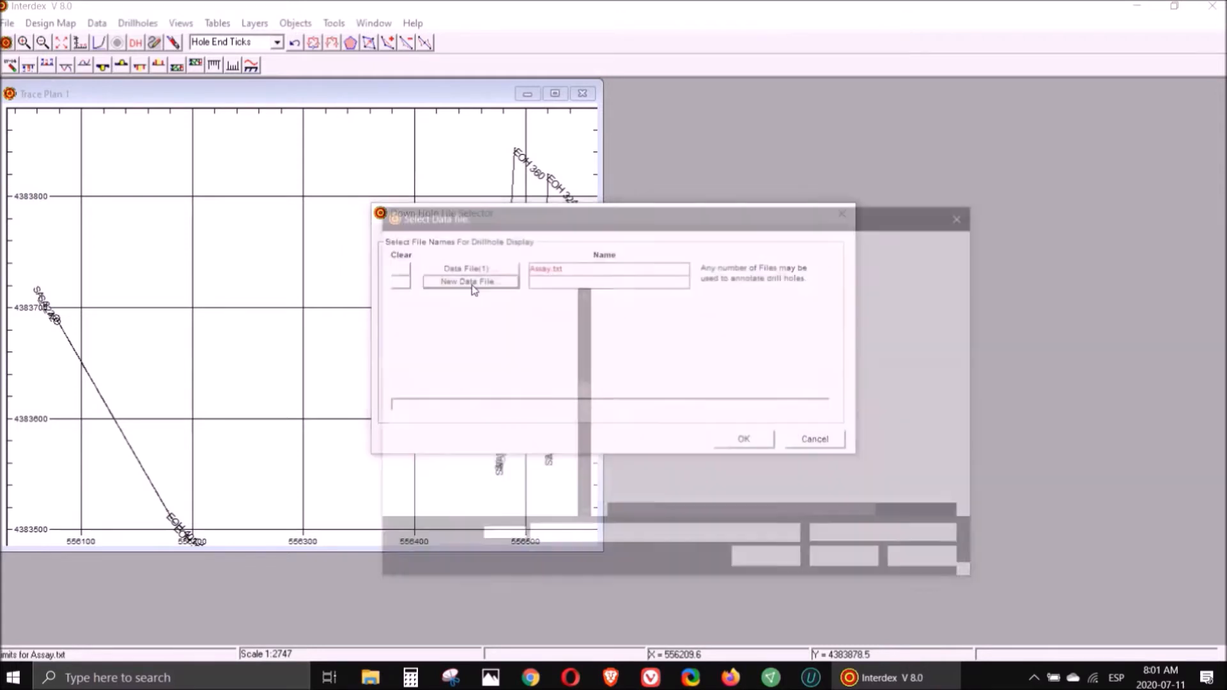
{"action": "double_click", "coordinate": [632, 371]}
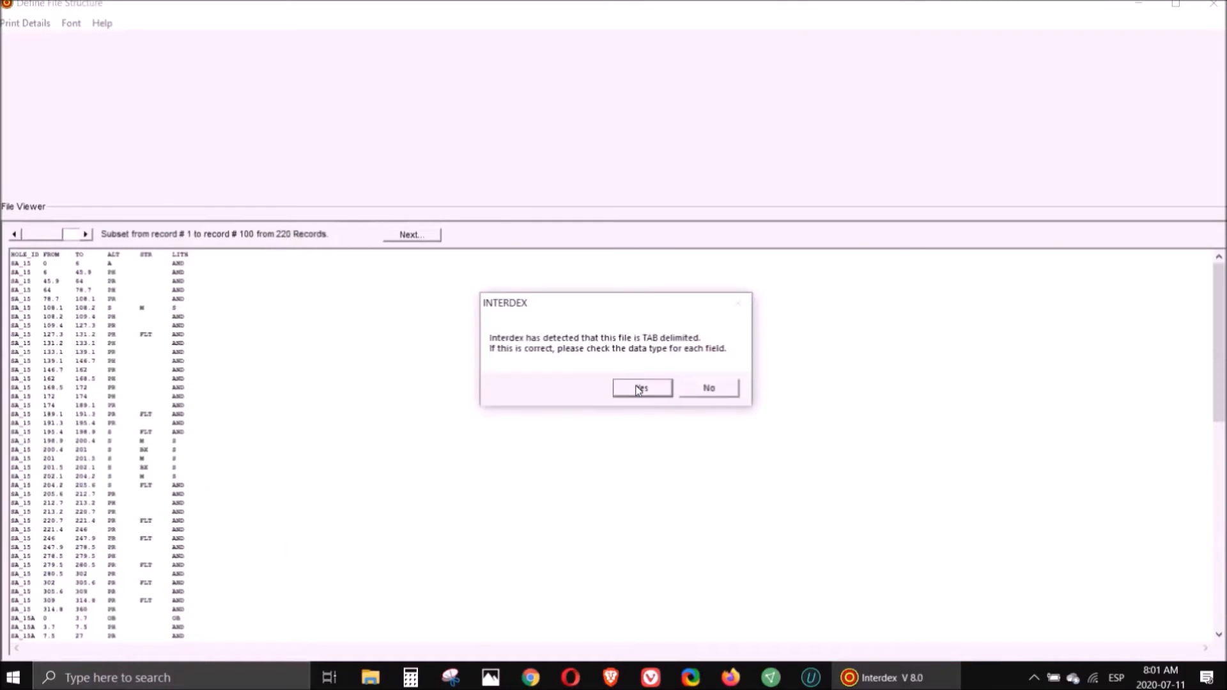
{"action": "left_click", "coordinate": [638, 386]}
{"action": "left_click", "coordinate": [369, 65]}
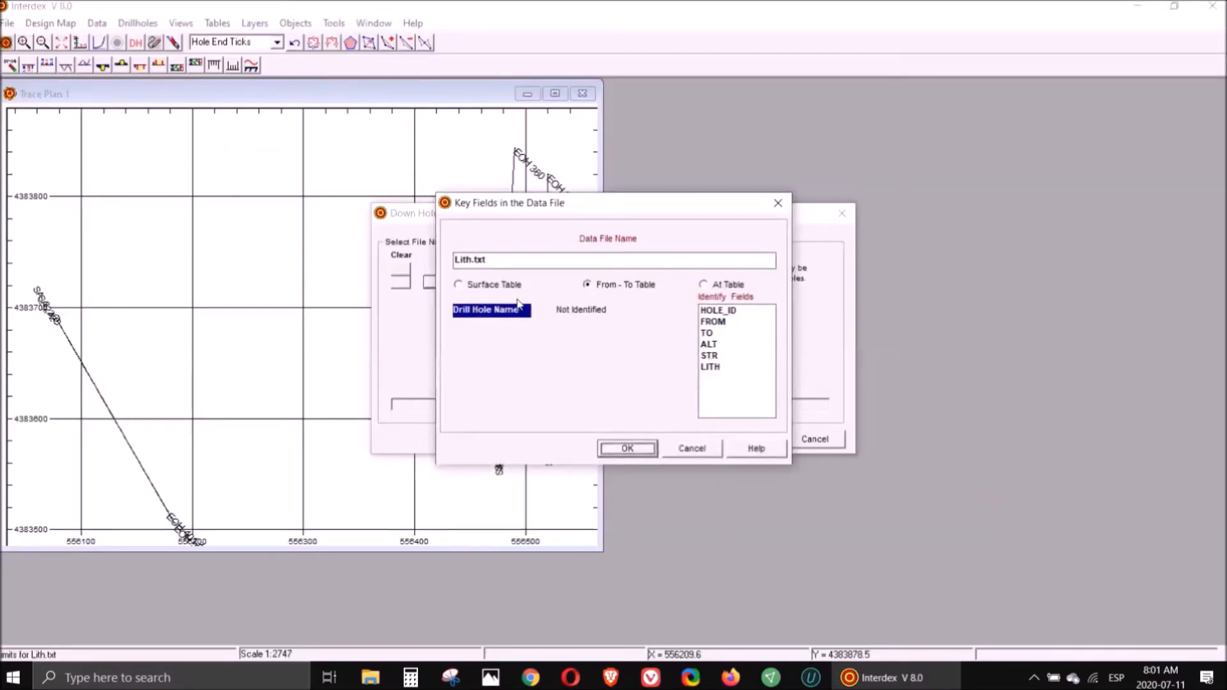
{"action": "left_click", "coordinate": [718, 310]}
{"action": "left_click", "coordinate": [712, 321]}
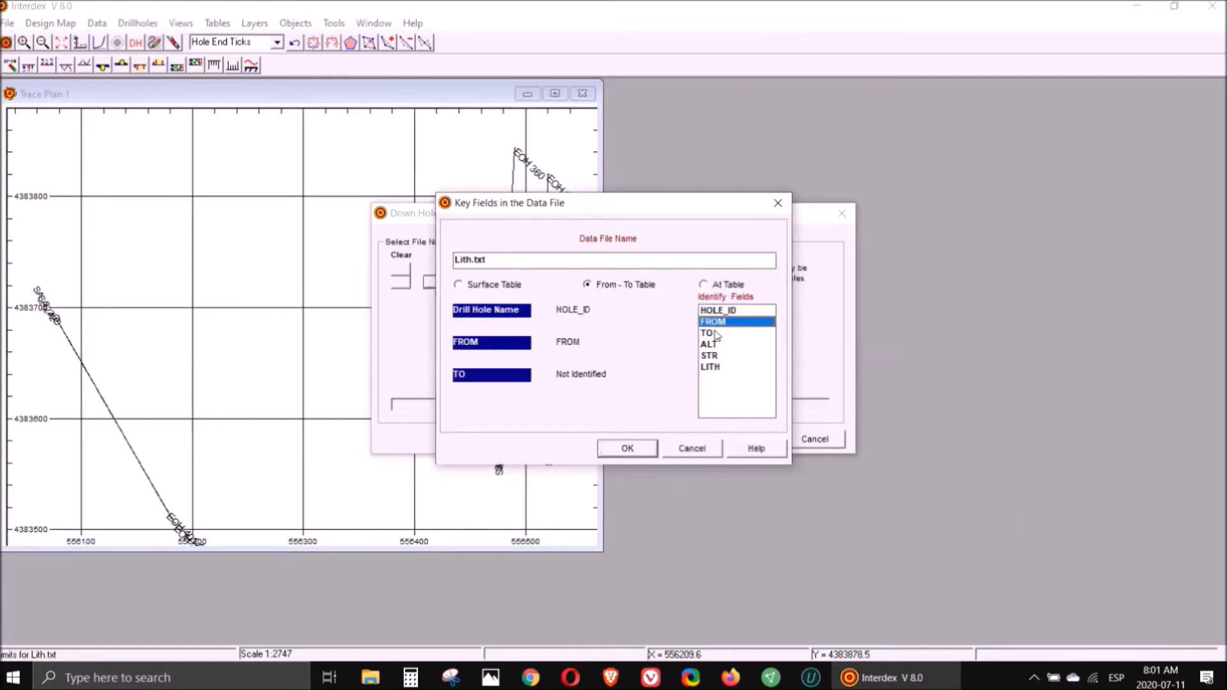
{"action": "left_click", "coordinate": [706, 333]}
{"action": "left_click", "coordinate": [621, 449]}
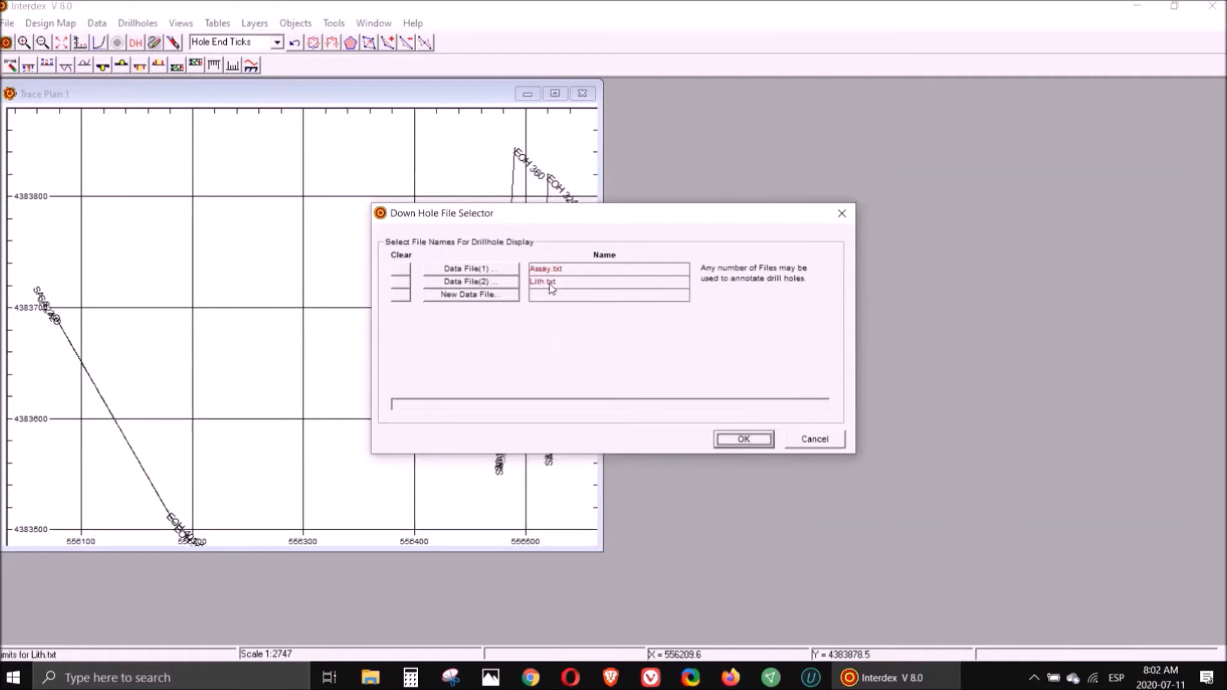
{"action": "left_click", "coordinate": [749, 444]}
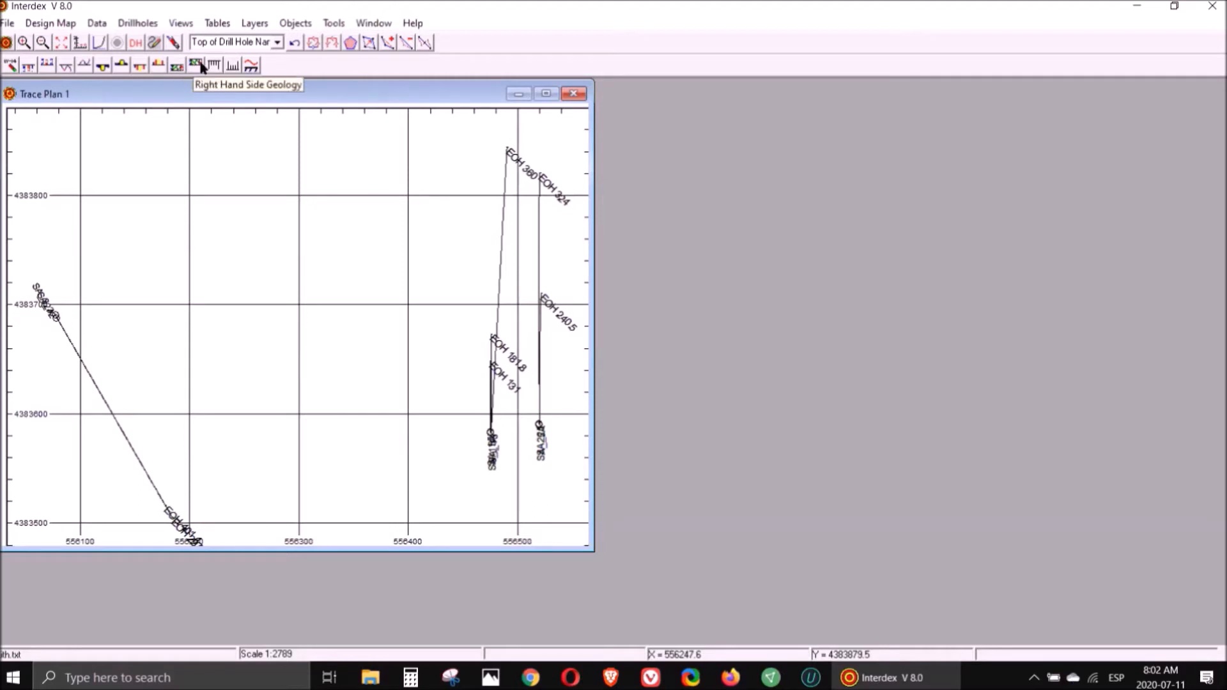
- Add a left-hand geological column to the trace plan using the LITH field of Lith.txt and apply it
{"action": "left_click", "coordinate": [177, 67]}
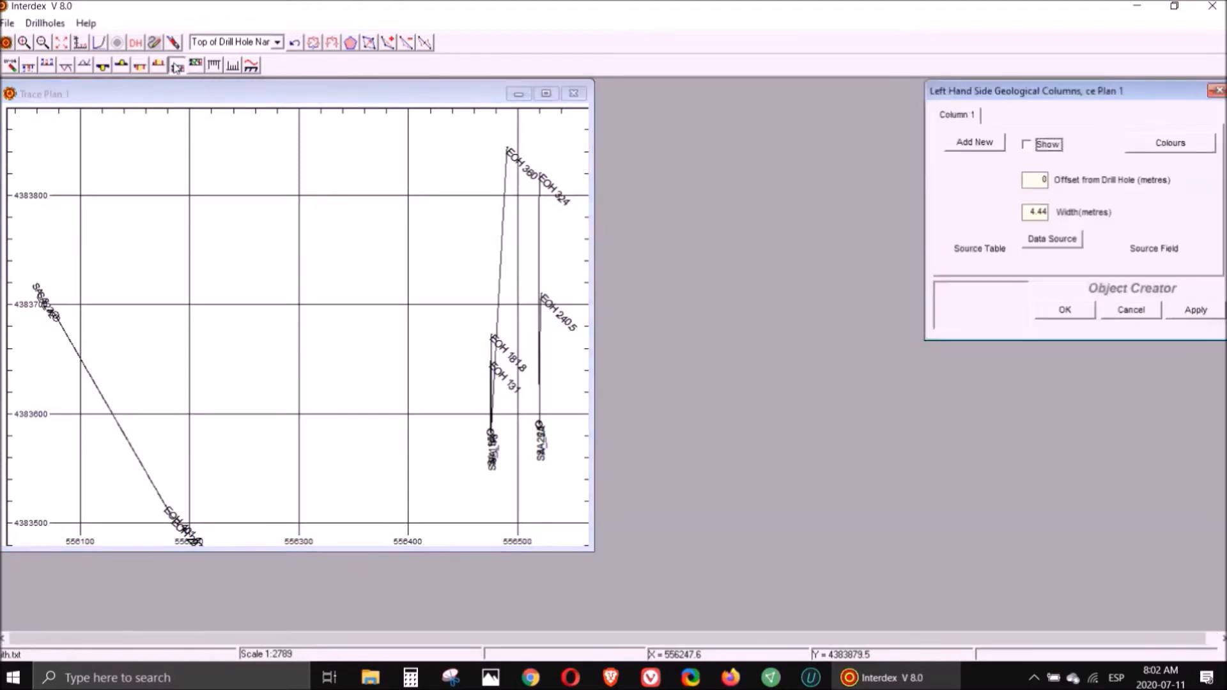
{"action": "left_click", "coordinate": [1064, 246]}
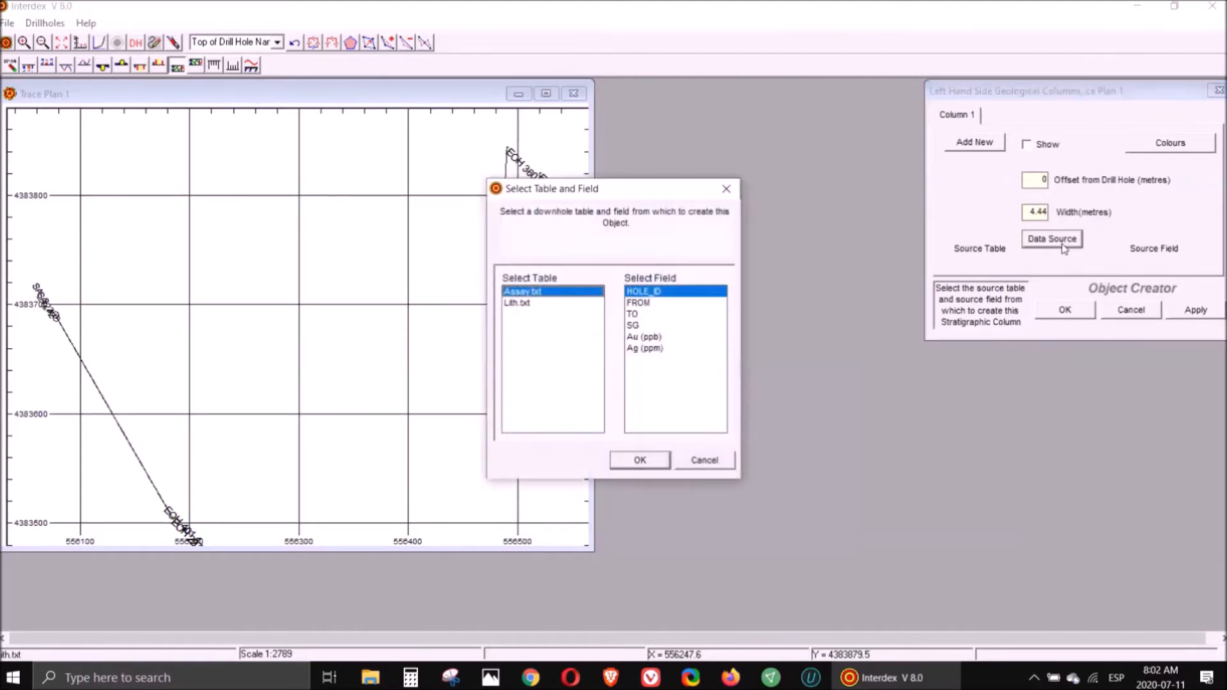
{"action": "left_click", "coordinate": [523, 305]}
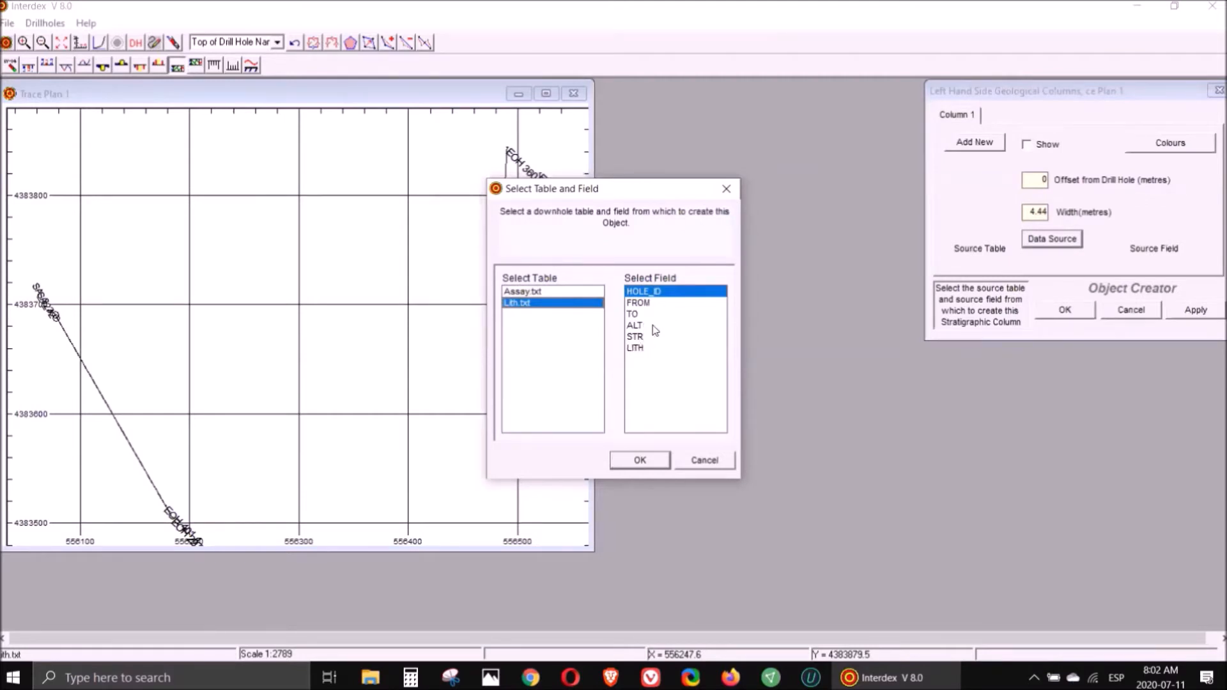
{"action": "left_click", "coordinate": [638, 351]}
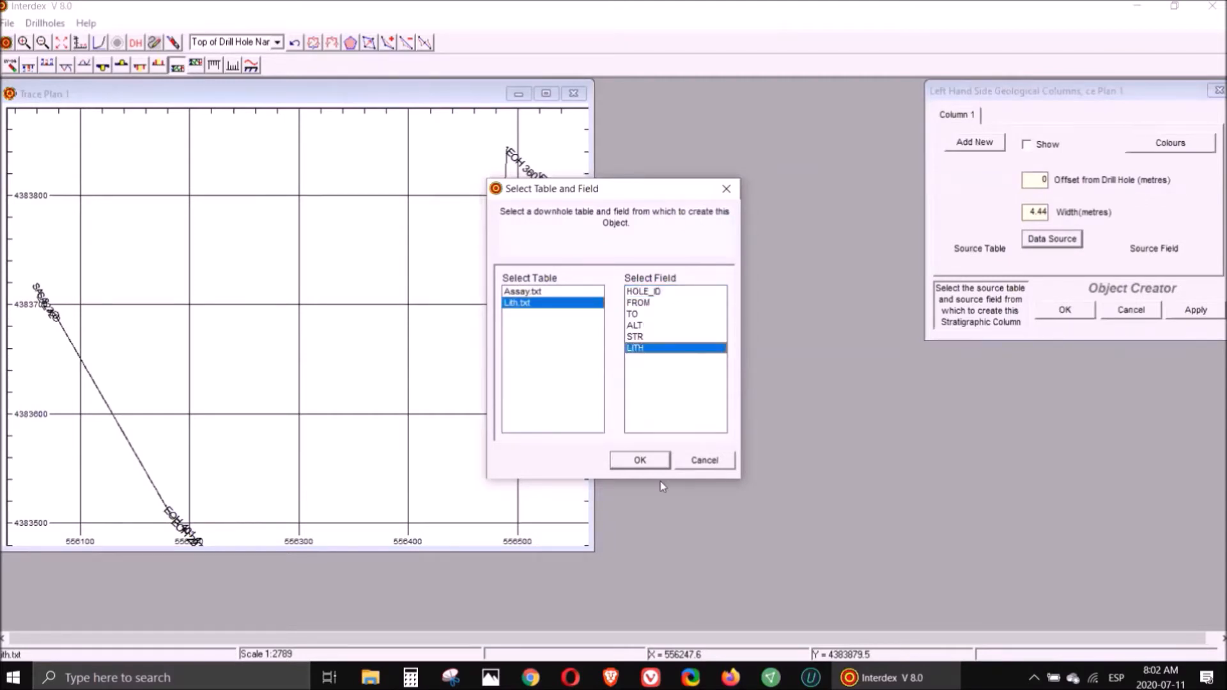
{"action": "left_click", "coordinate": [641, 461]}
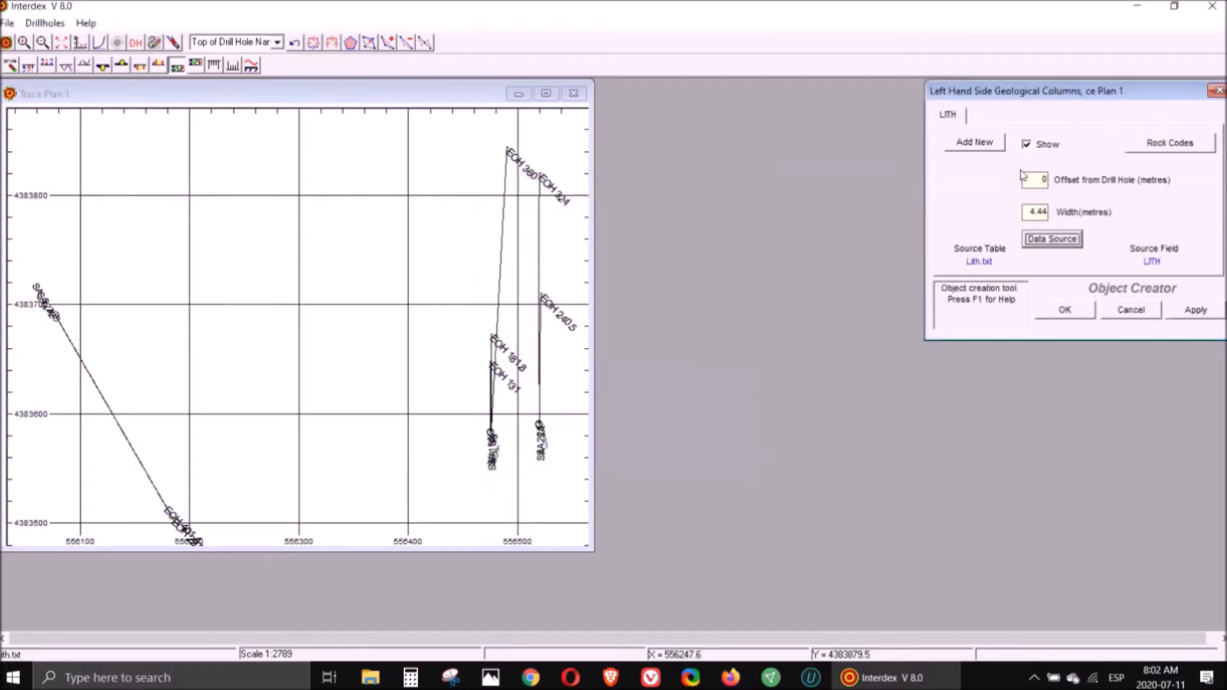
{"action": "left_click", "coordinate": [1193, 313]}
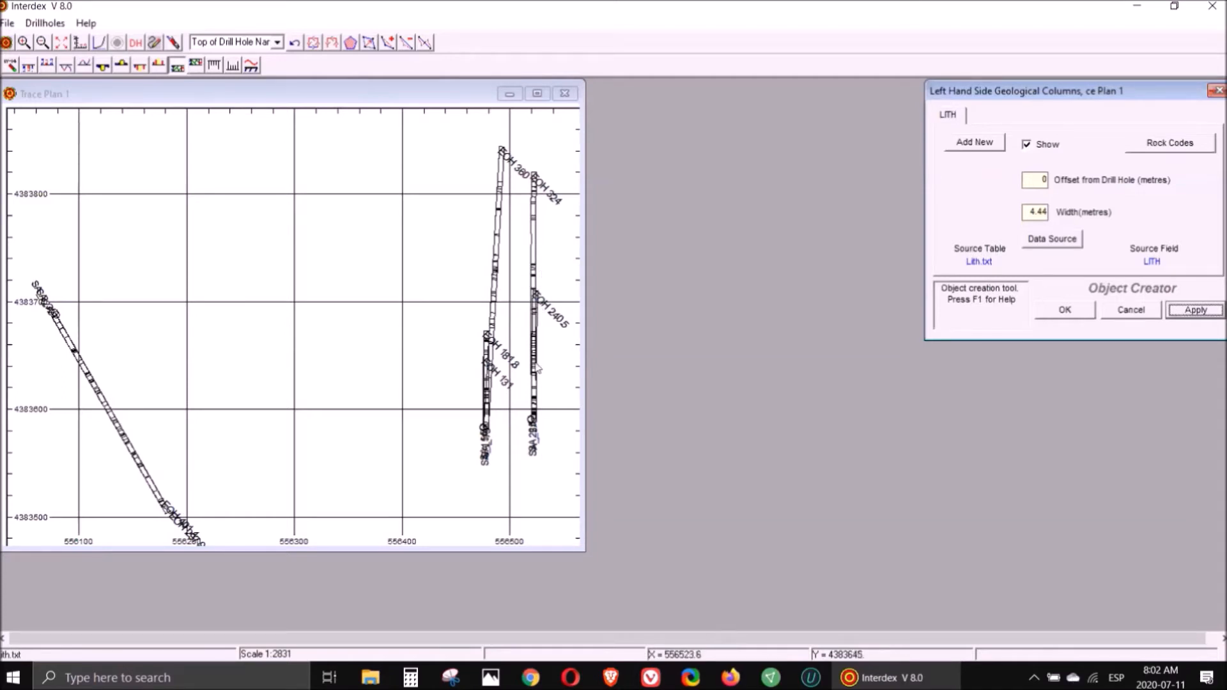
- In the rock codes, give AND a dotted grey hatch pattern and OB a solid black fill
{"action": "left_click", "coordinate": [1176, 145]}
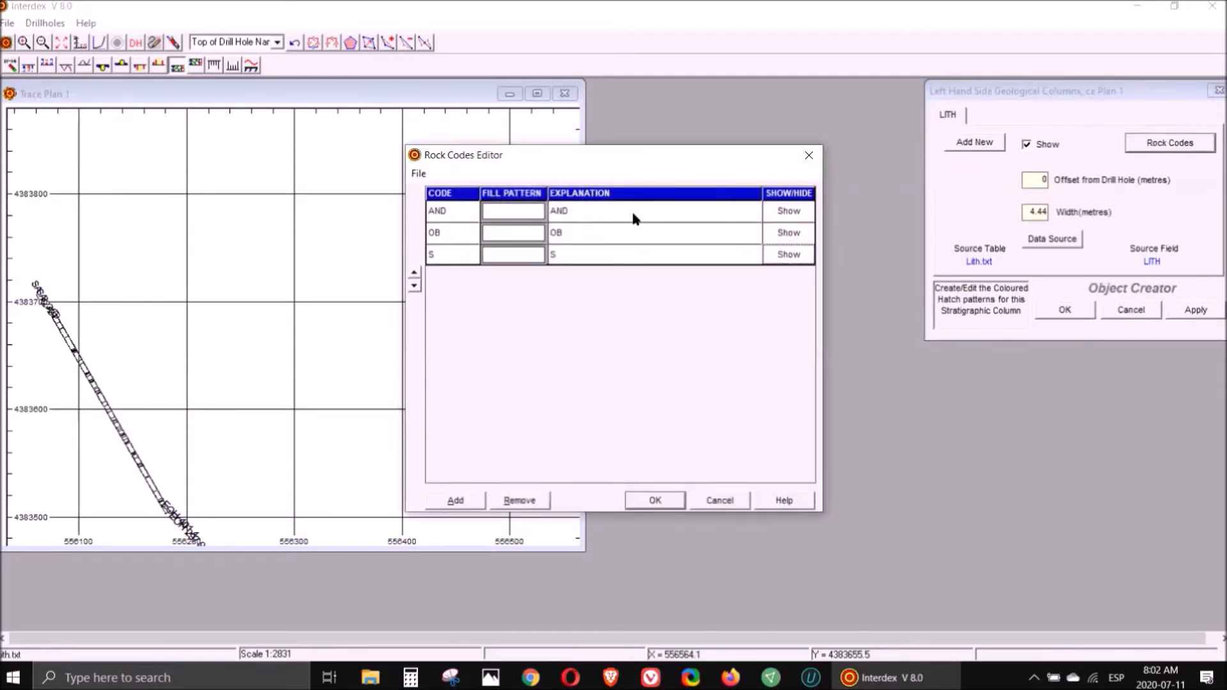
{"action": "left_click", "coordinate": [518, 214]}
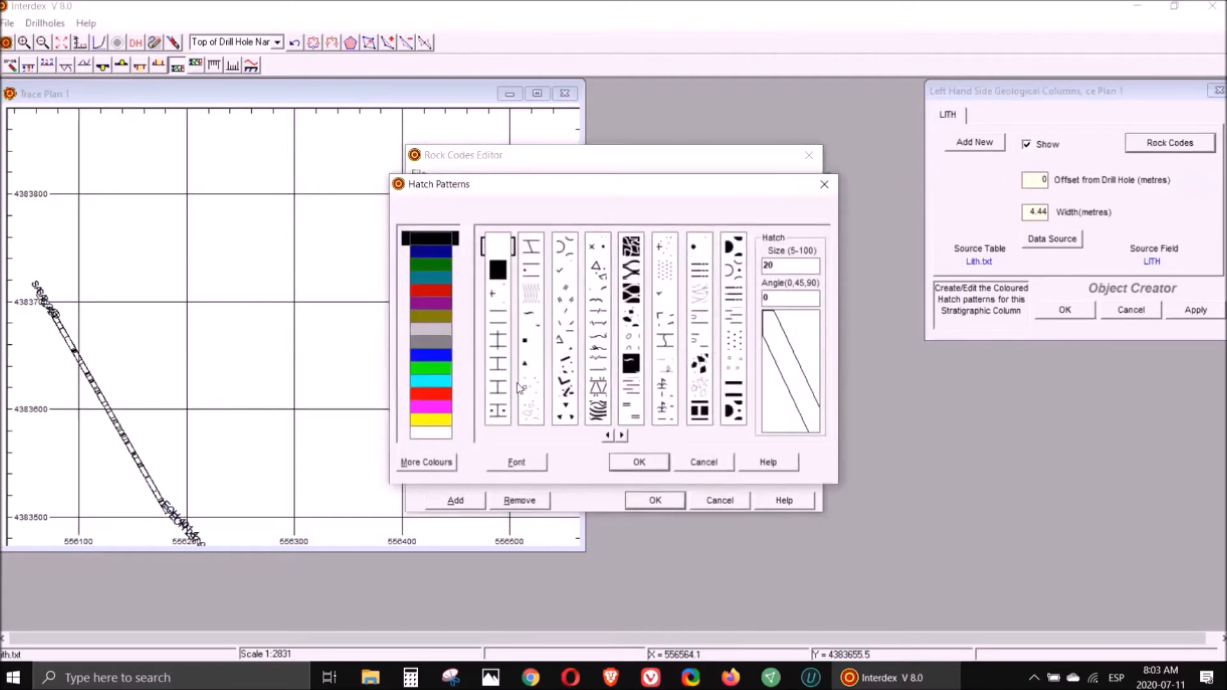
{"action": "left_click", "coordinate": [565, 270]}
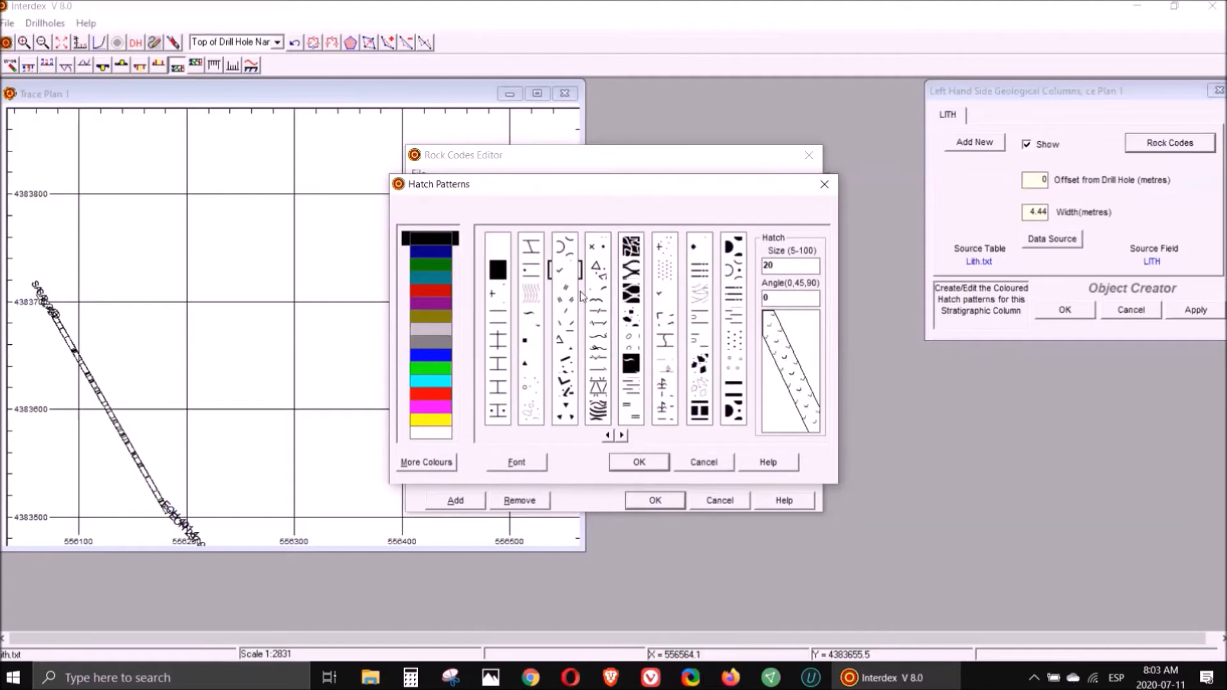
{"action": "left_click", "coordinate": [439, 367]}
{"action": "left_click", "coordinate": [640, 464]}
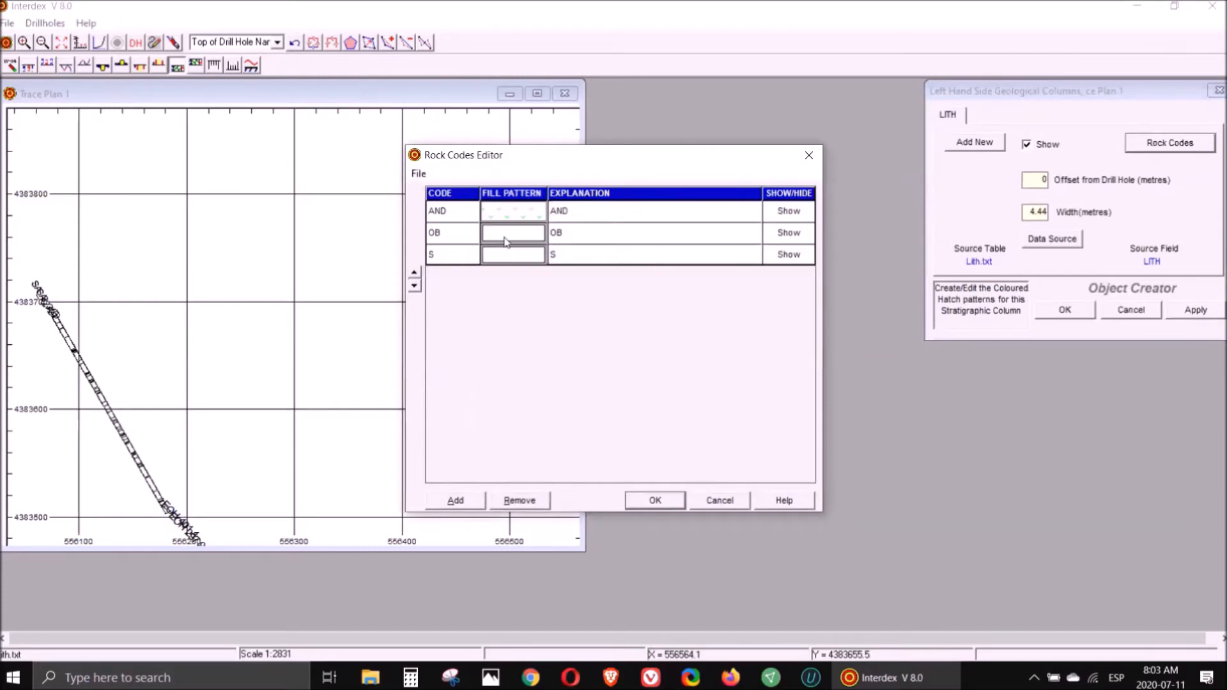
{"action": "double_click", "coordinate": [505, 241]}
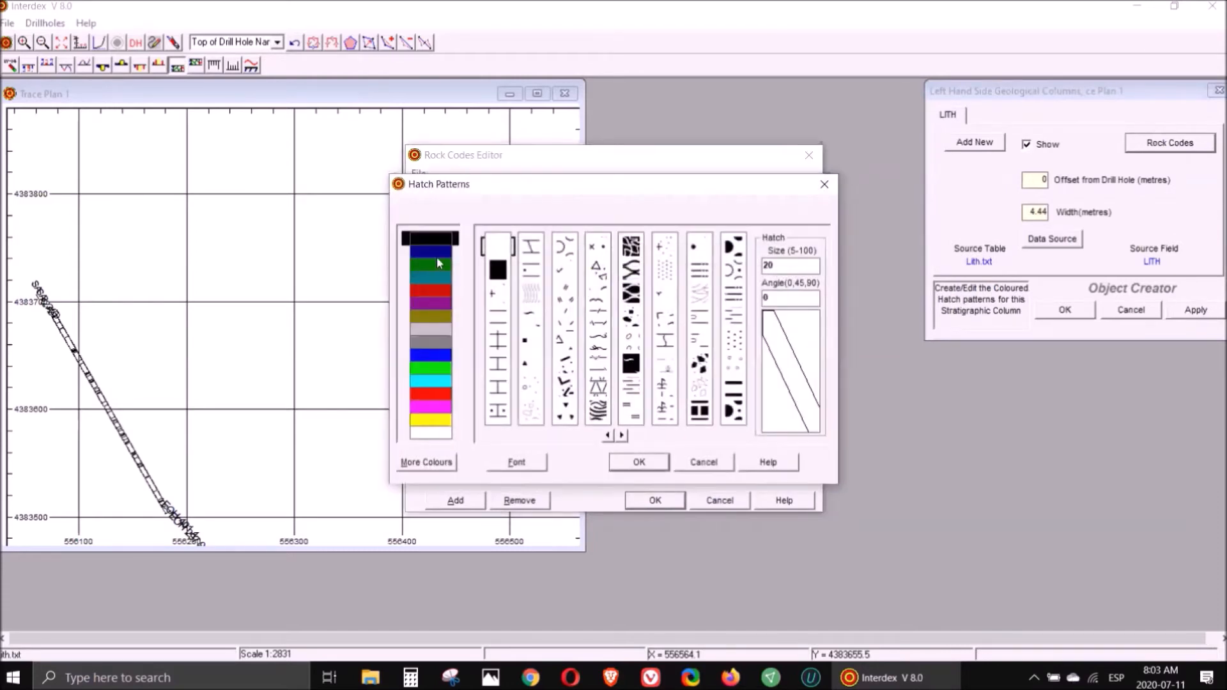
{"action": "left_click", "coordinate": [498, 269]}
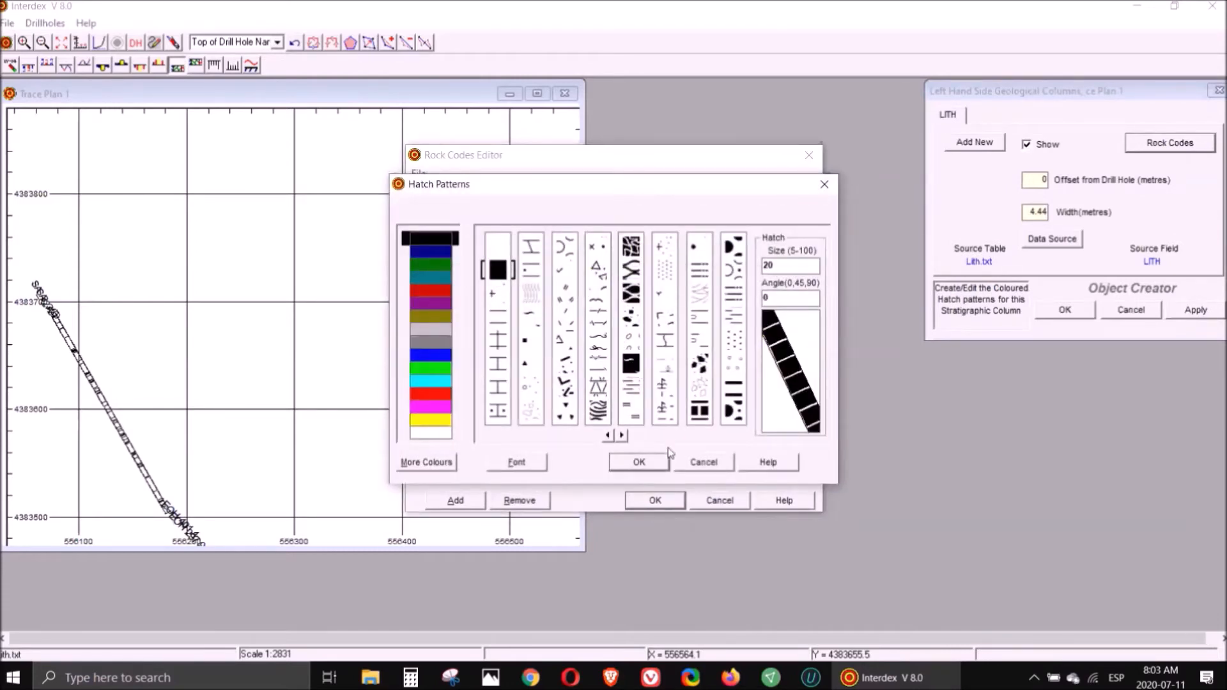
{"action": "left_click", "coordinate": [639, 462]}
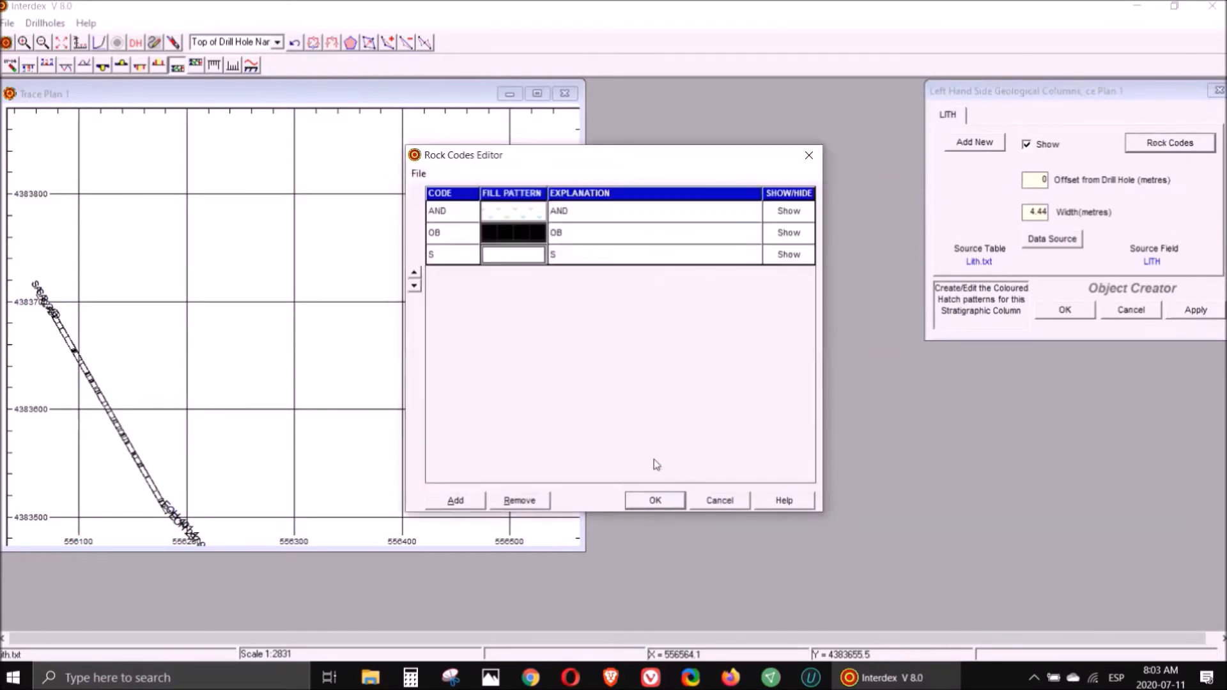
- Give rock code S a yellow hatch pattern, confirm the rock codes and apply the lithology column
{"action": "double_click", "coordinate": [516, 259]}
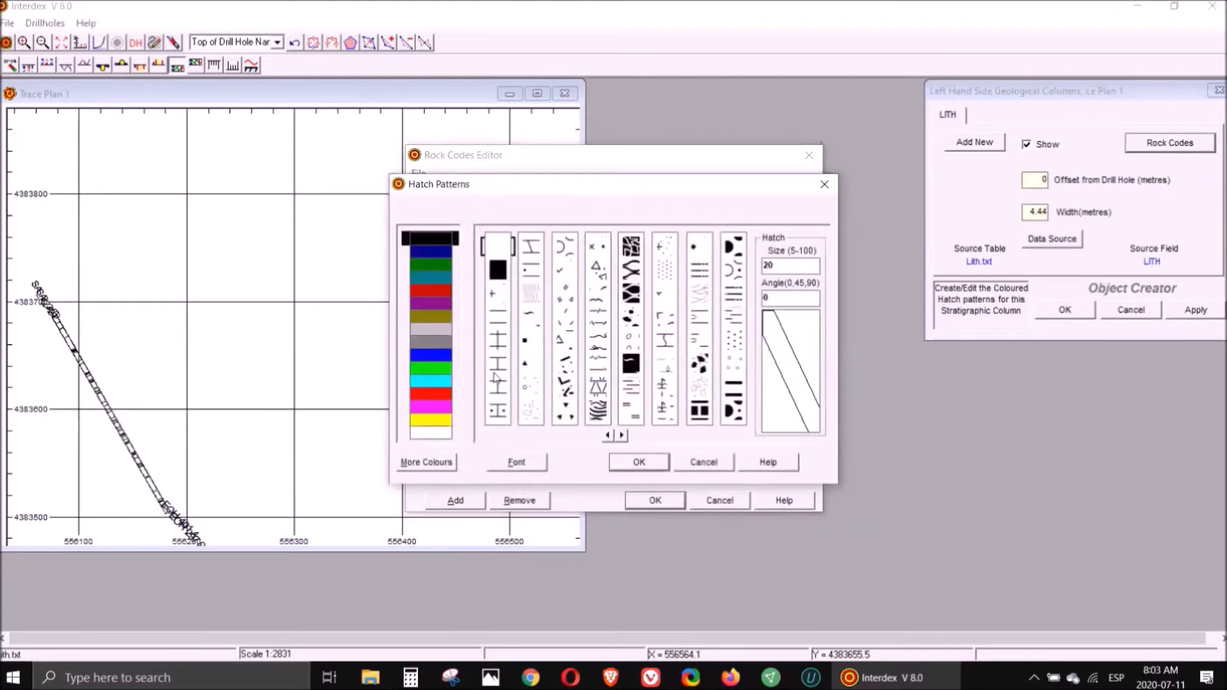
{"action": "left_click", "coordinate": [504, 411]}
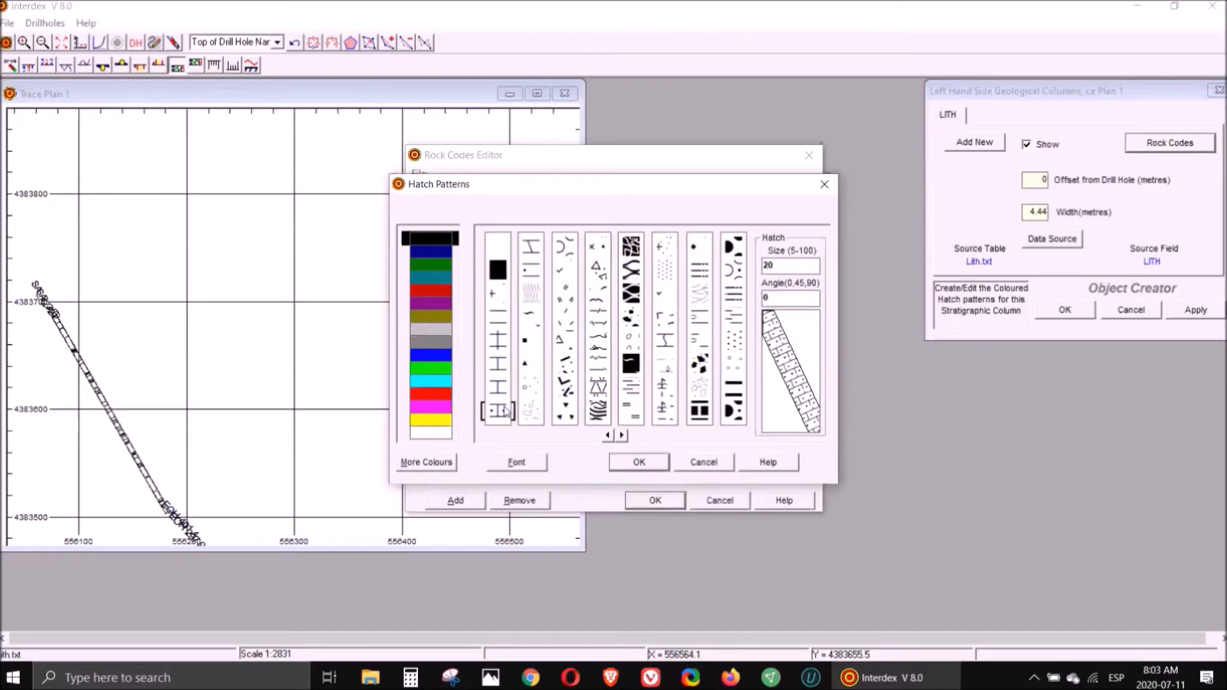
{"action": "left_click", "coordinate": [438, 419]}
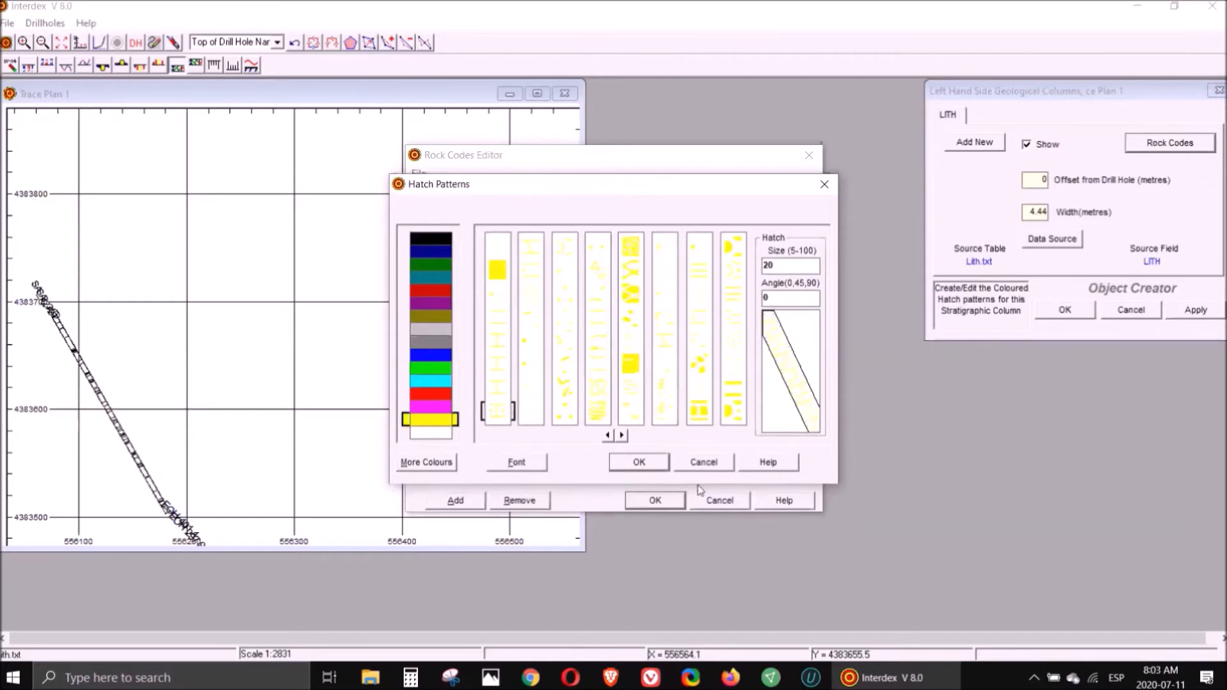
{"action": "left_click", "coordinate": [655, 463]}
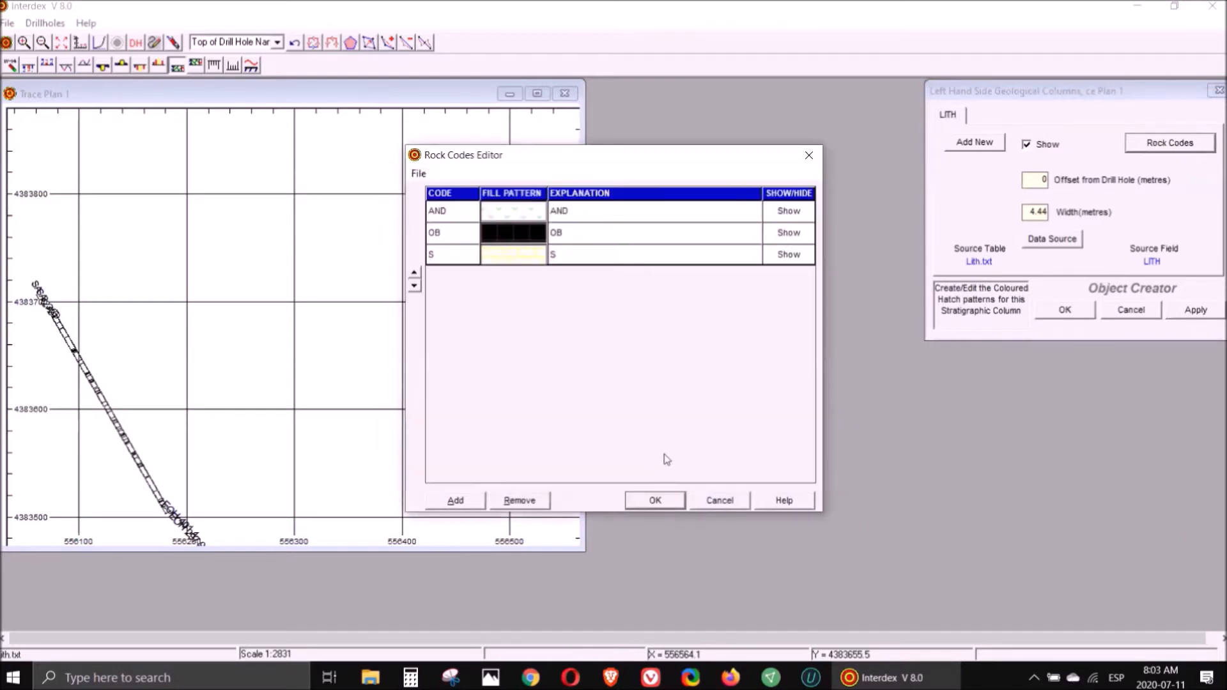
{"action": "left_click", "coordinate": [655, 501]}
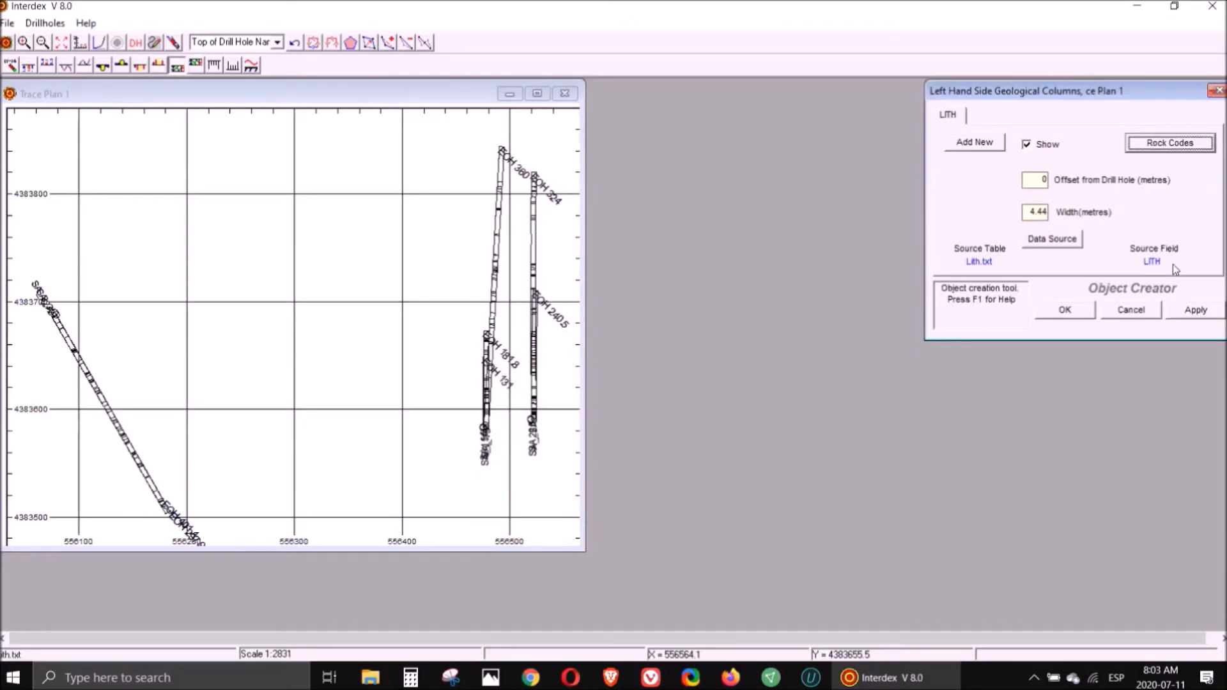
{"action": "left_click", "coordinate": [1200, 311]}
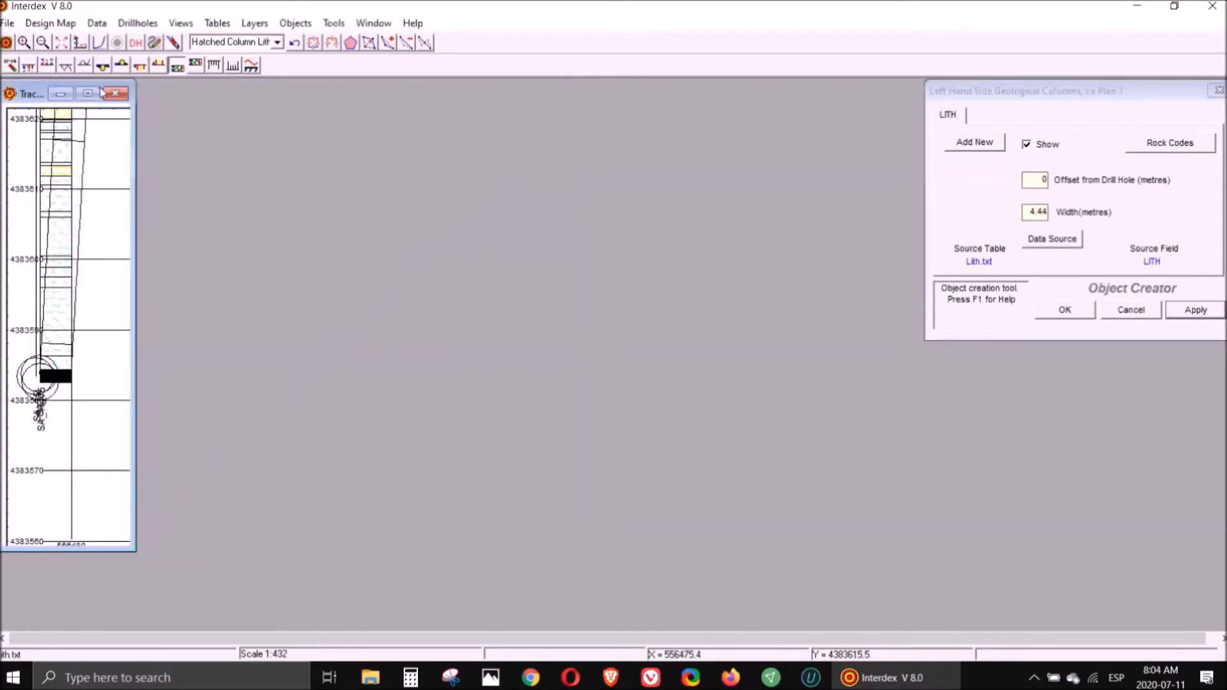
- Add a left-hand bar plot of Au (ppb) from Assay.txt to the drillhole traces and apply it
{"action": "left_click", "coordinate": [64, 45]}
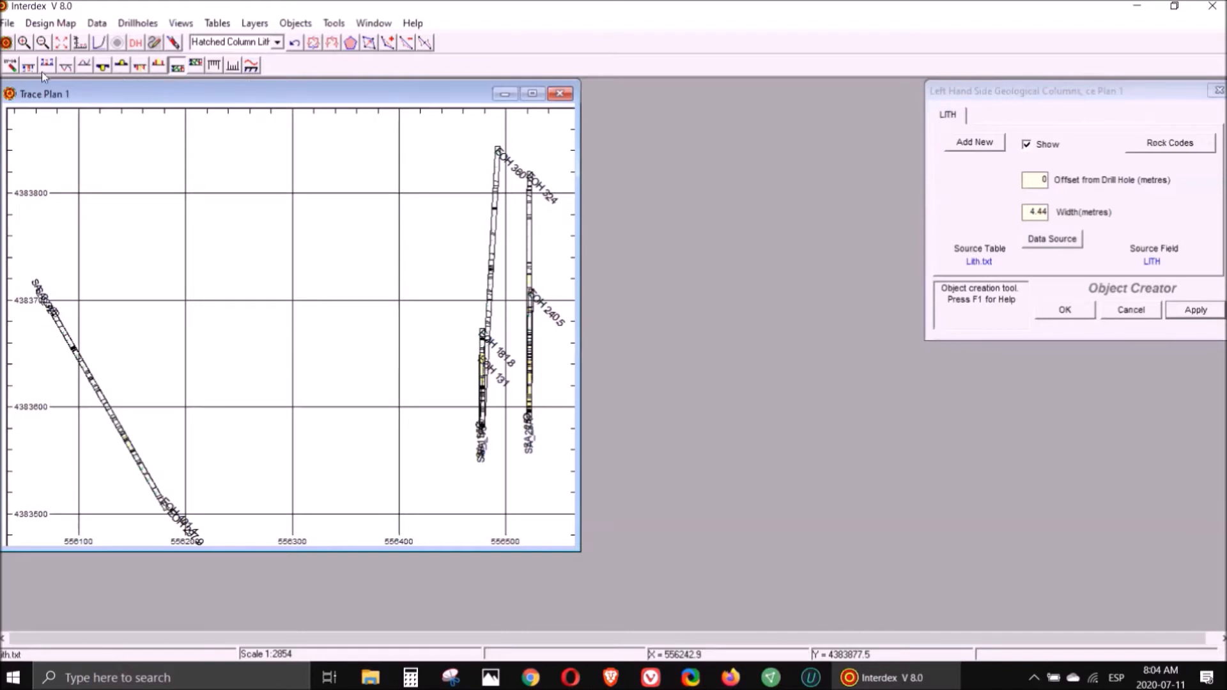
{"action": "left_click", "coordinate": [101, 67]}
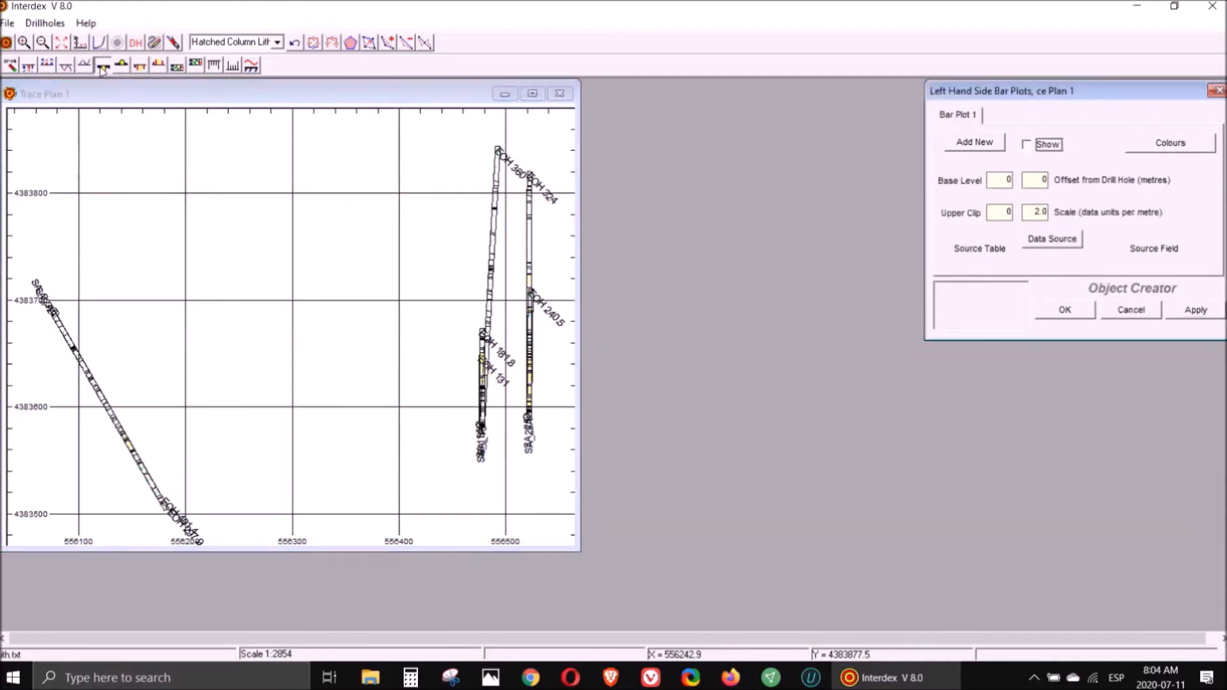
{"action": "left_click", "coordinate": [1063, 246]}
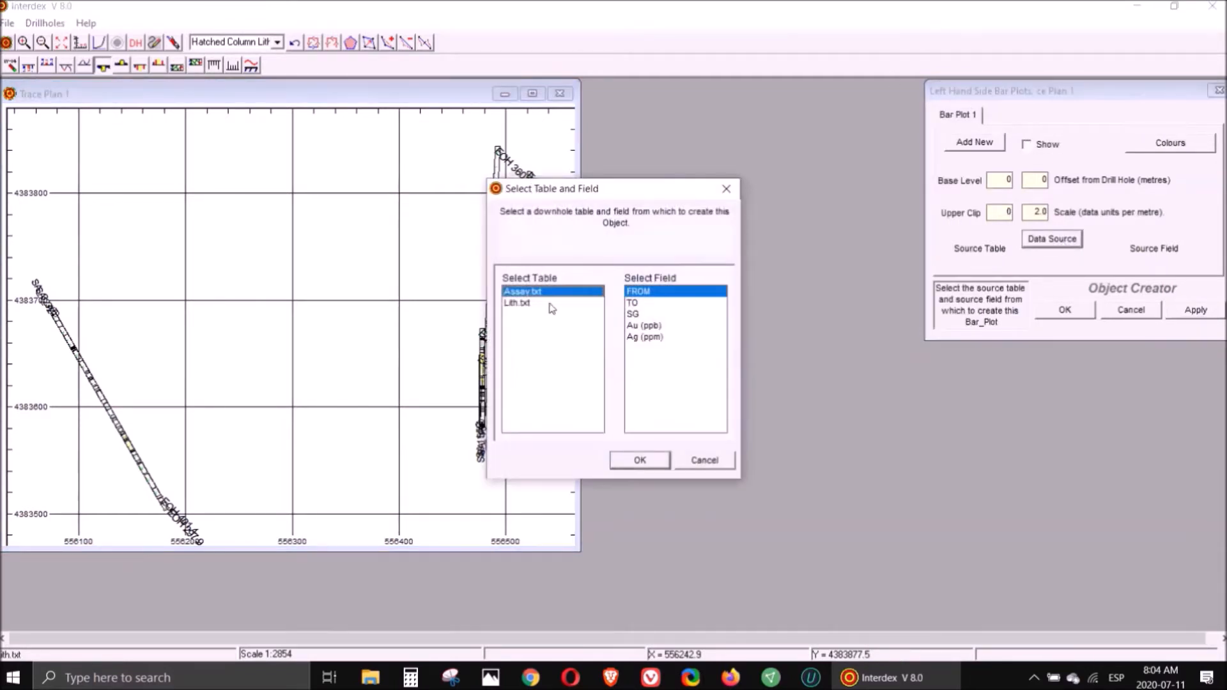
{"action": "left_click", "coordinate": [653, 327]}
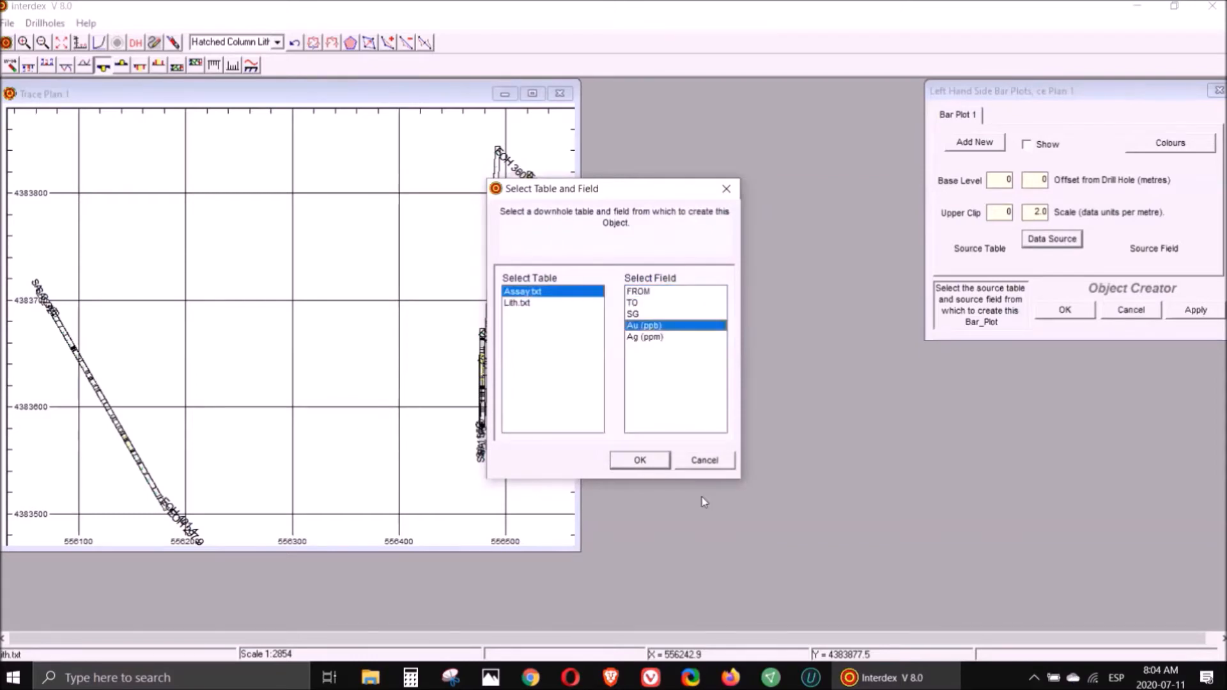
{"action": "left_click", "coordinate": [662, 460]}
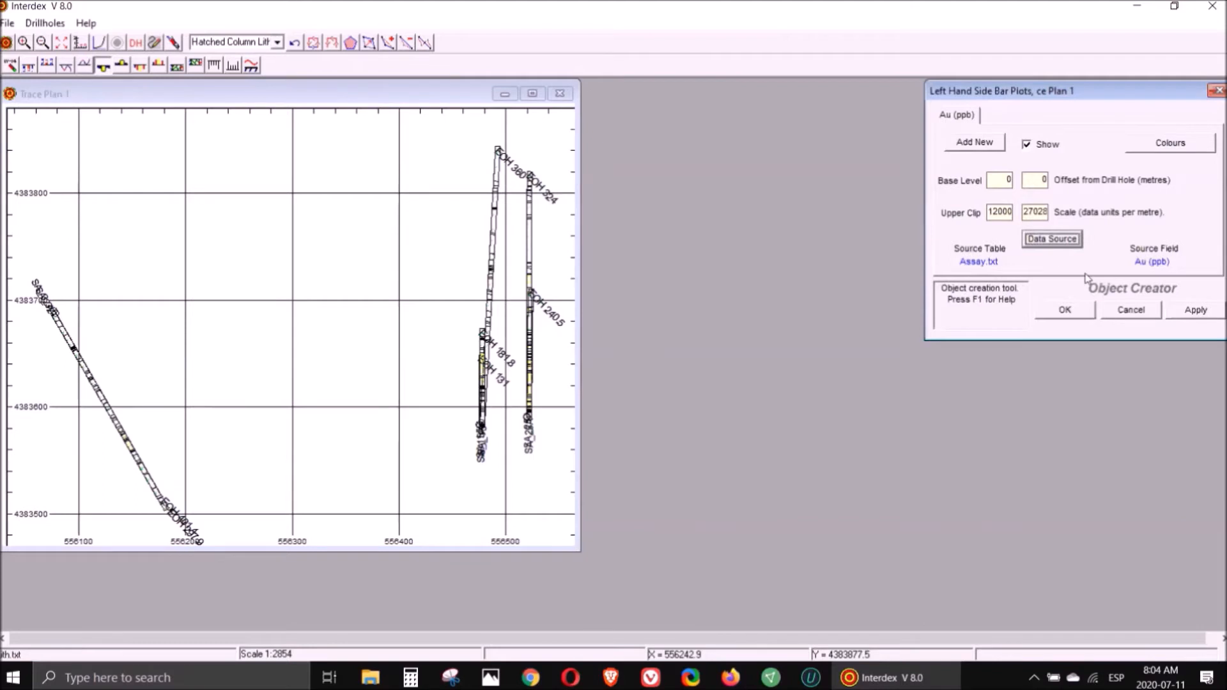
{"action": "left_click", "coordinate": [1189, 313]}
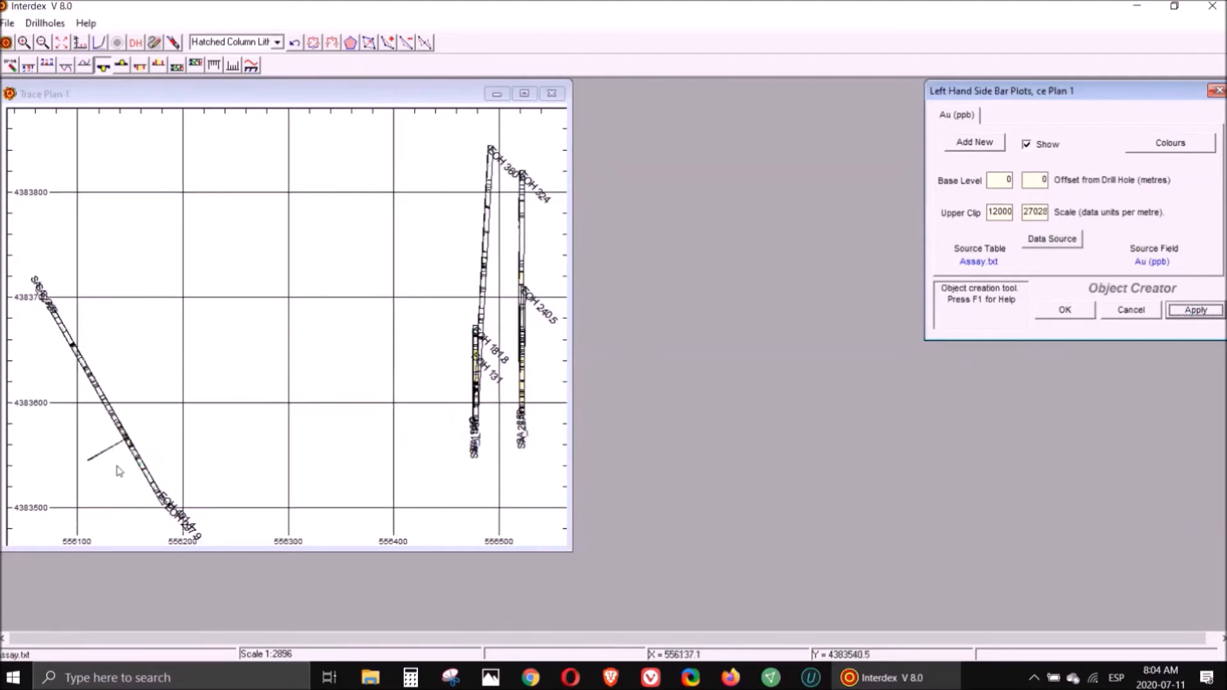
- Add a second bar plot showing Ag (ppm) from Assay.txt and confirm the bar plots
{"action": "left_click", "coordinate": [974, 143]}
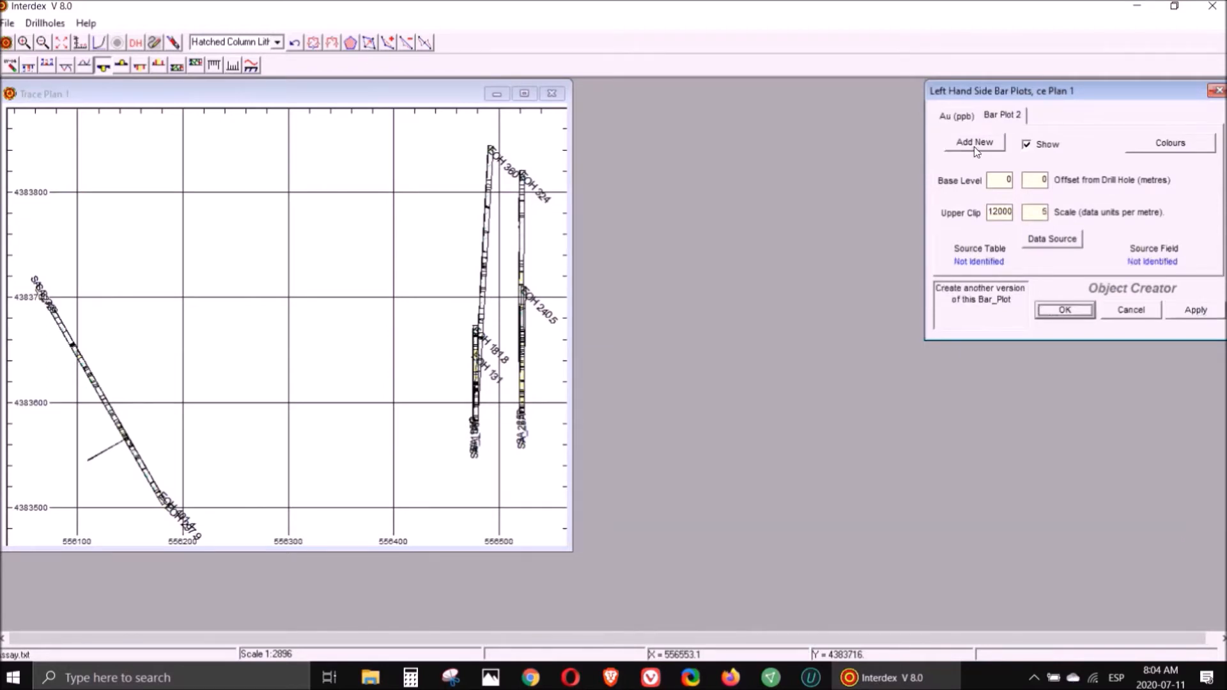
{"action": "left_click", "coordinate": [1054, 246]}
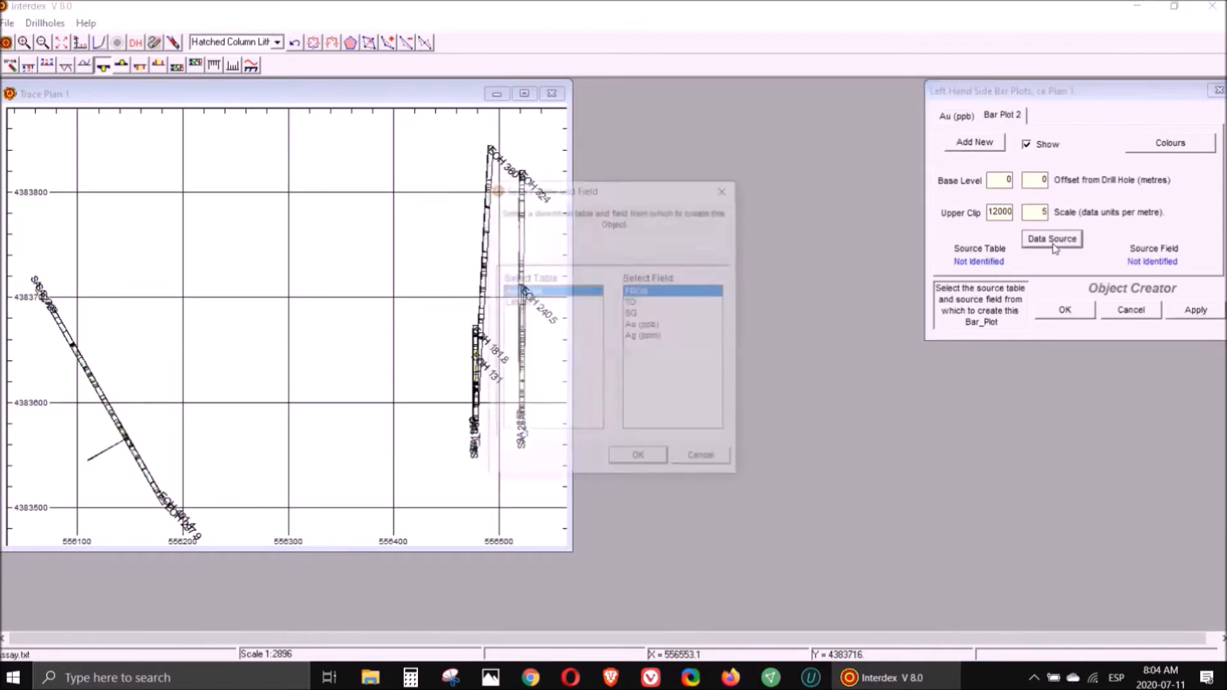
{"action": "left_click", "coordinate": [643, 337]}
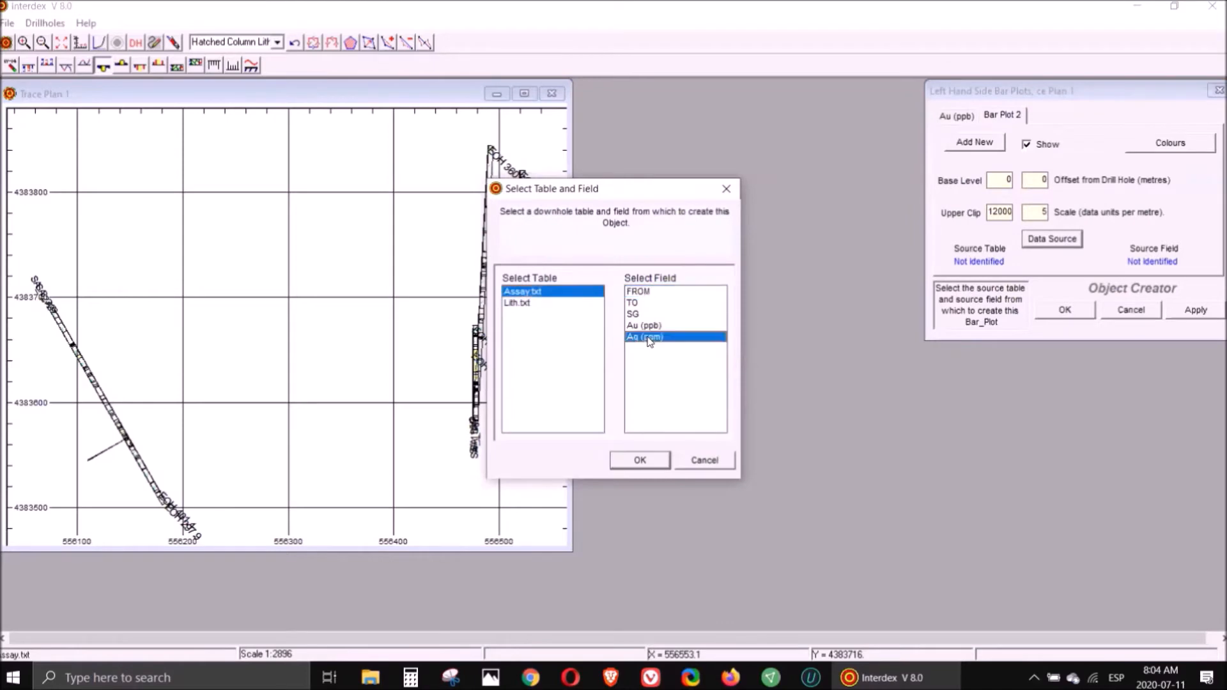
{"action": "left_click", "coordinate": [659, 459]}
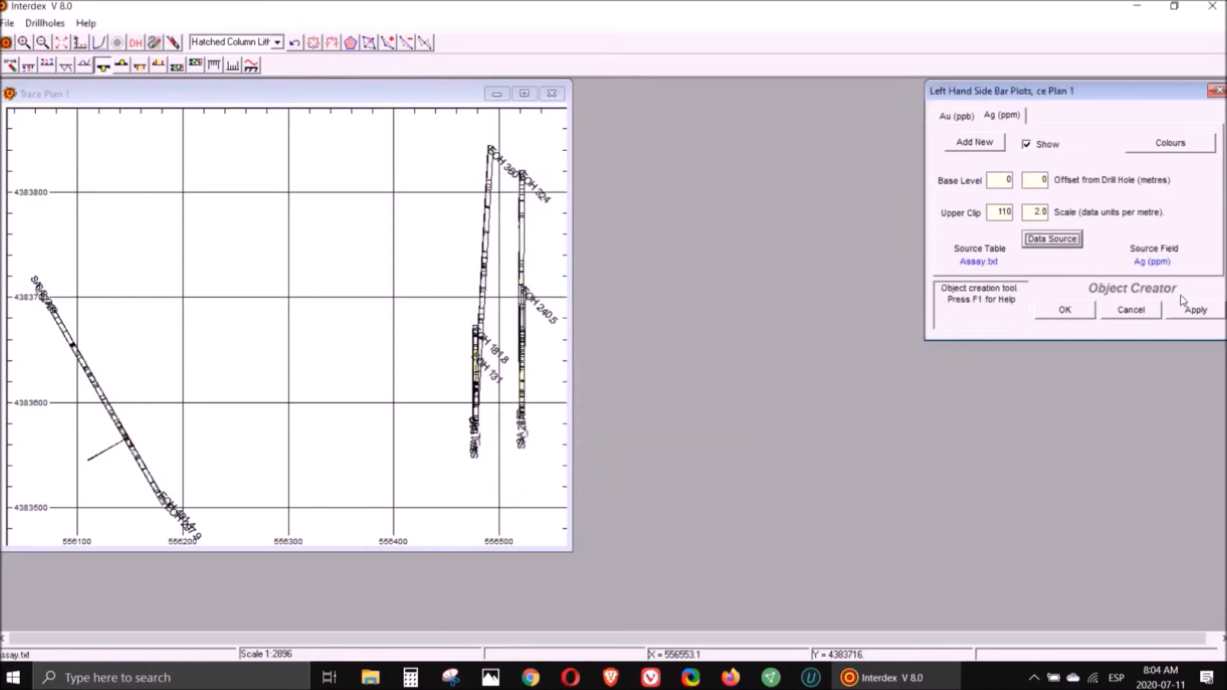
{"action": "left_click", "coordinate": [1067, 312]}
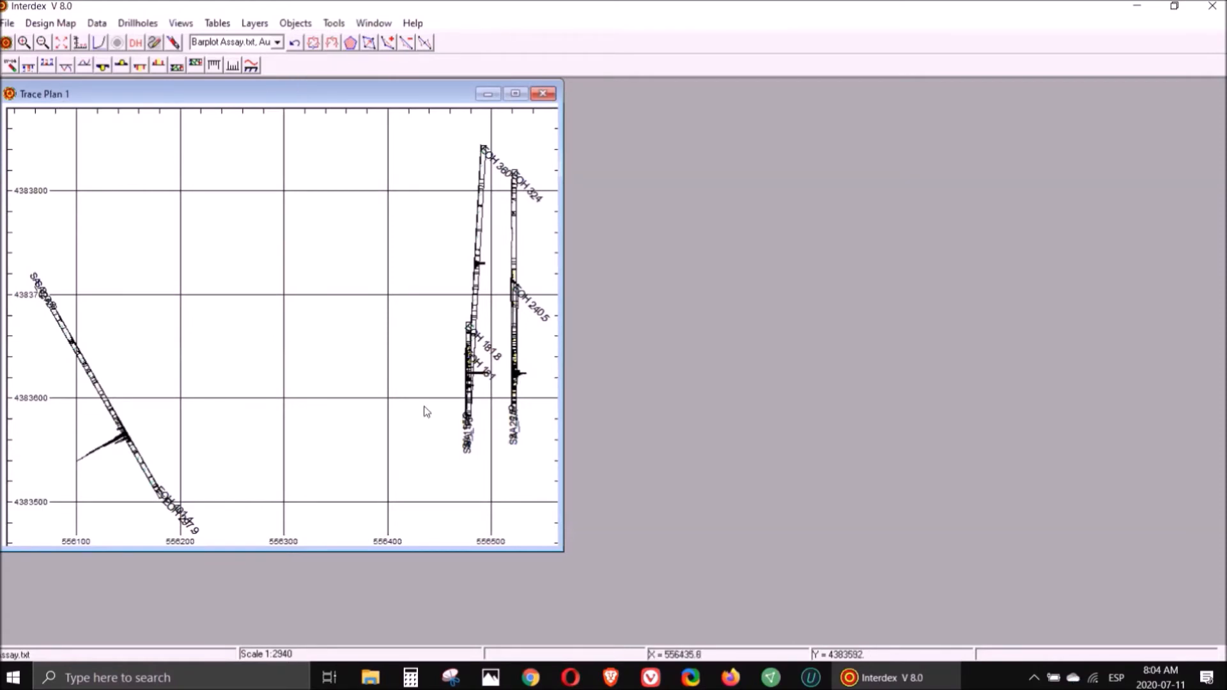
- Digitise an east–west cross section named Section 1 across the two eastern drillholes, with search distances 10 and dip 90
{"action": "mouse_move", "coordinate": [341, 130]}
{"action": "left_mouse_down"}
{"action": "mouse_move", "coordinate": [383, 241]}
{"action": "mouse_move", "coordinate": [527, 430]}
{"action": "mouse_move", "coordinate": [580, 470]}
{"action": "left_mouse_up"}
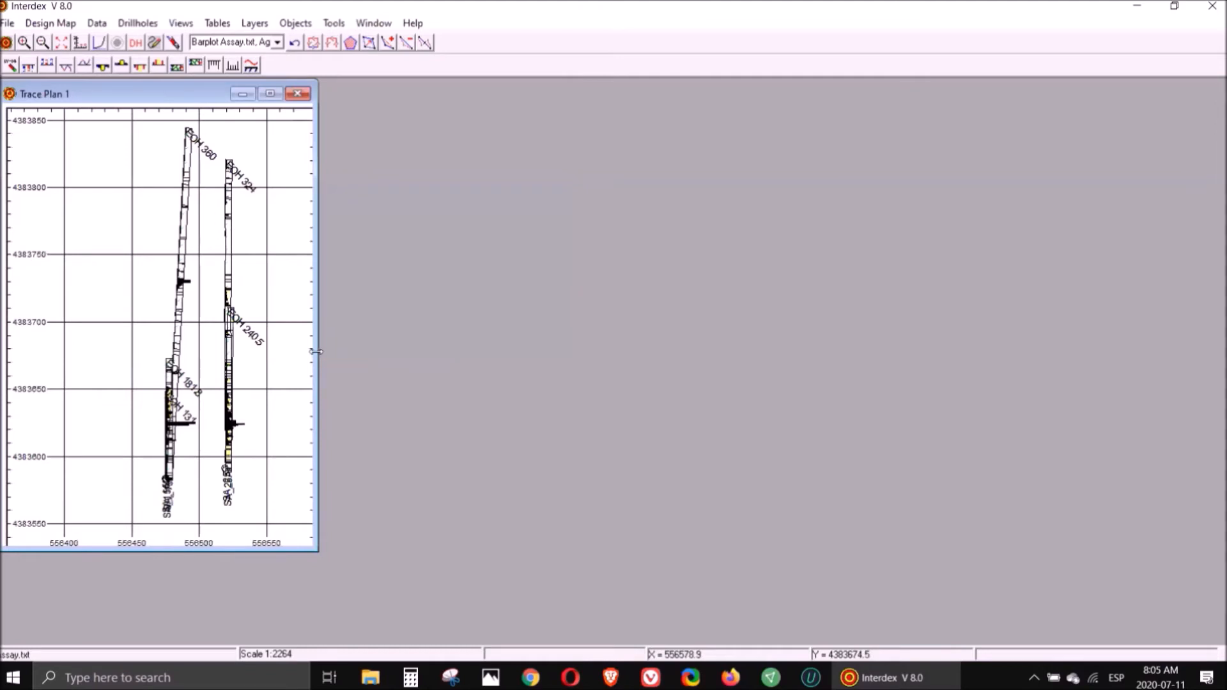
{"action": "left_click_drag", "start_coordinate": [316, 352], "coordinate": [401, 361]}
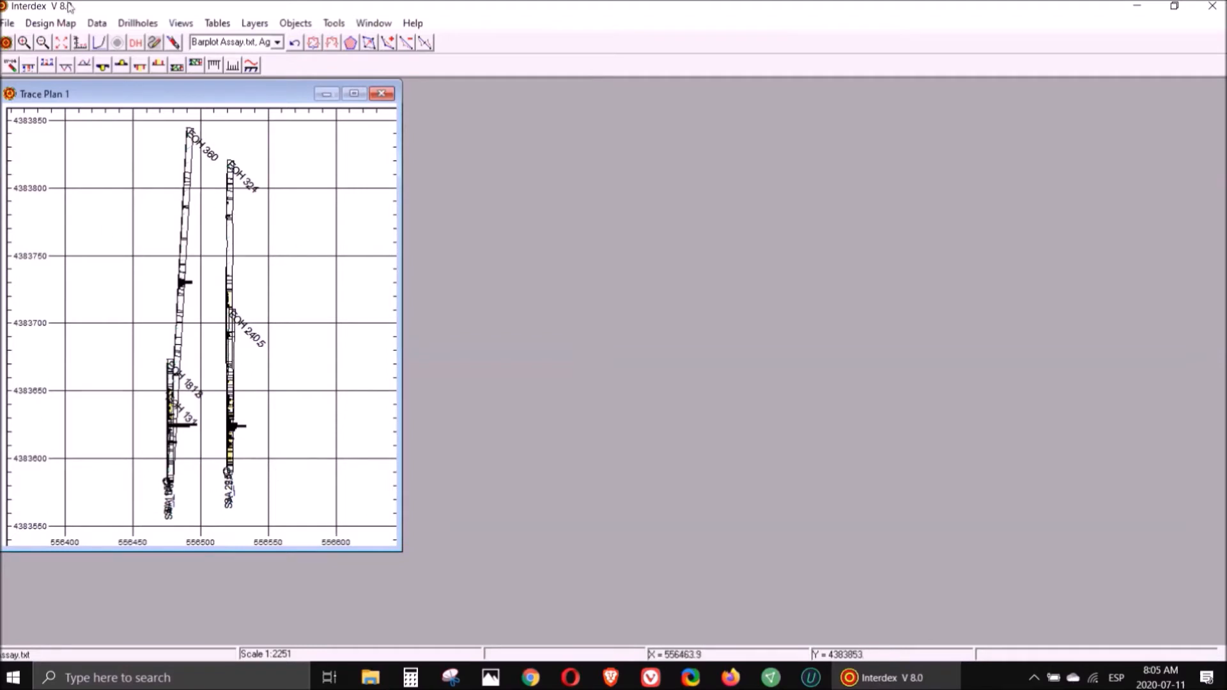
{"action": "left_click_drag", "start_coordinate": [62, 221], "coordinate": [367, 549]}
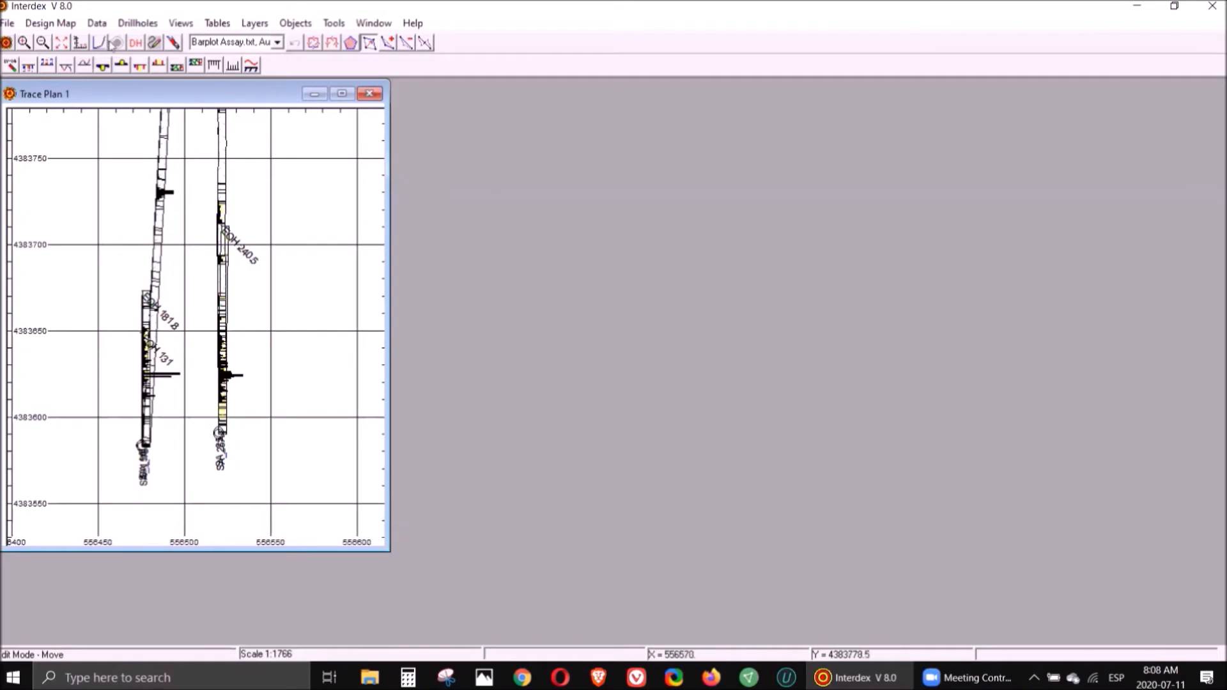
{"action": "left_click", "coordinate": [139, 23]}
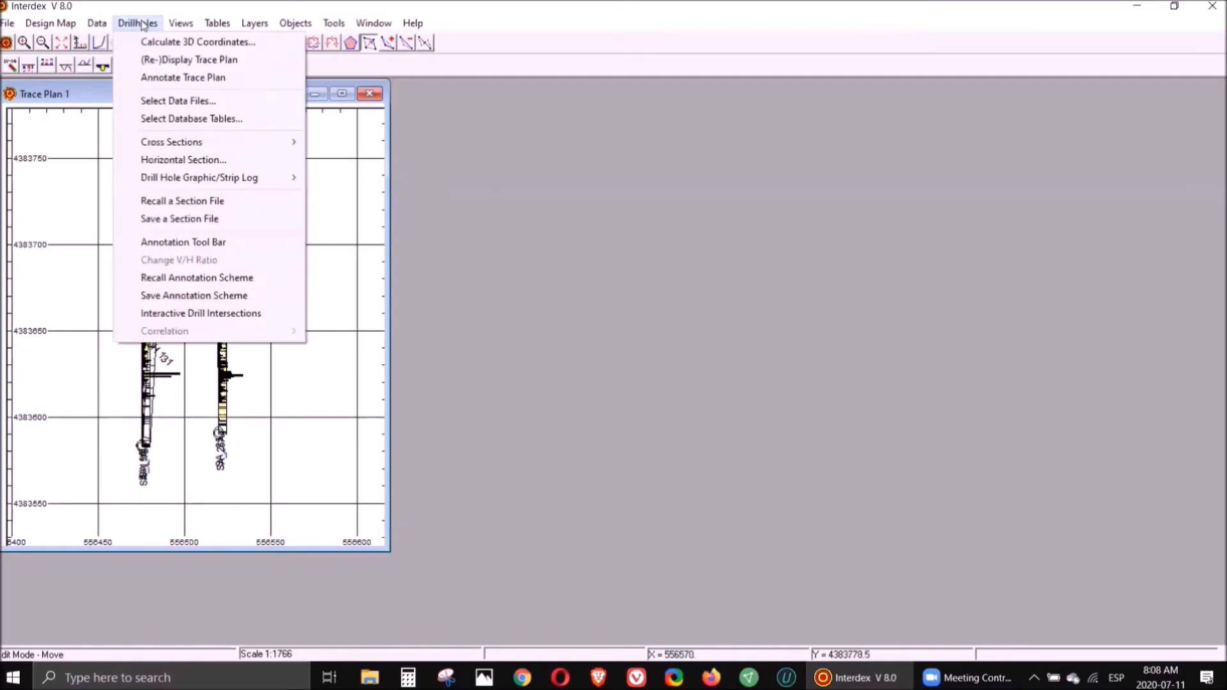
{"action": "mouse_move", "coordinate": [195, 137]}
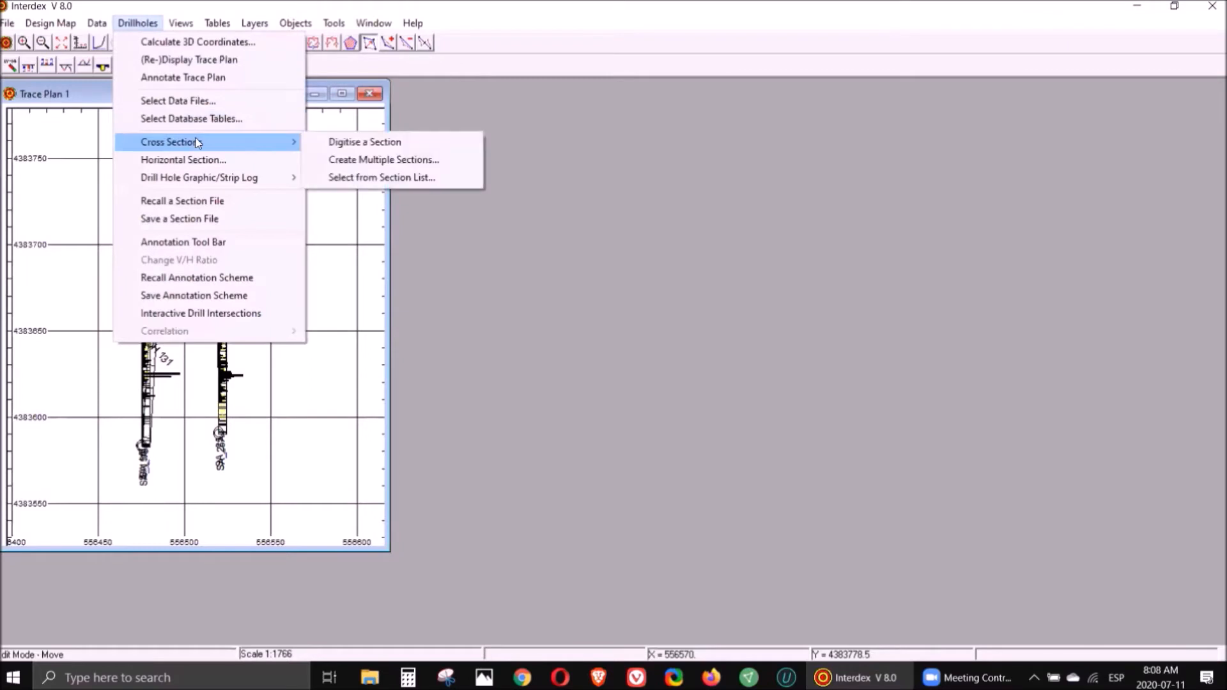
{"action": "left_click", "coordinate": [346, 143]}
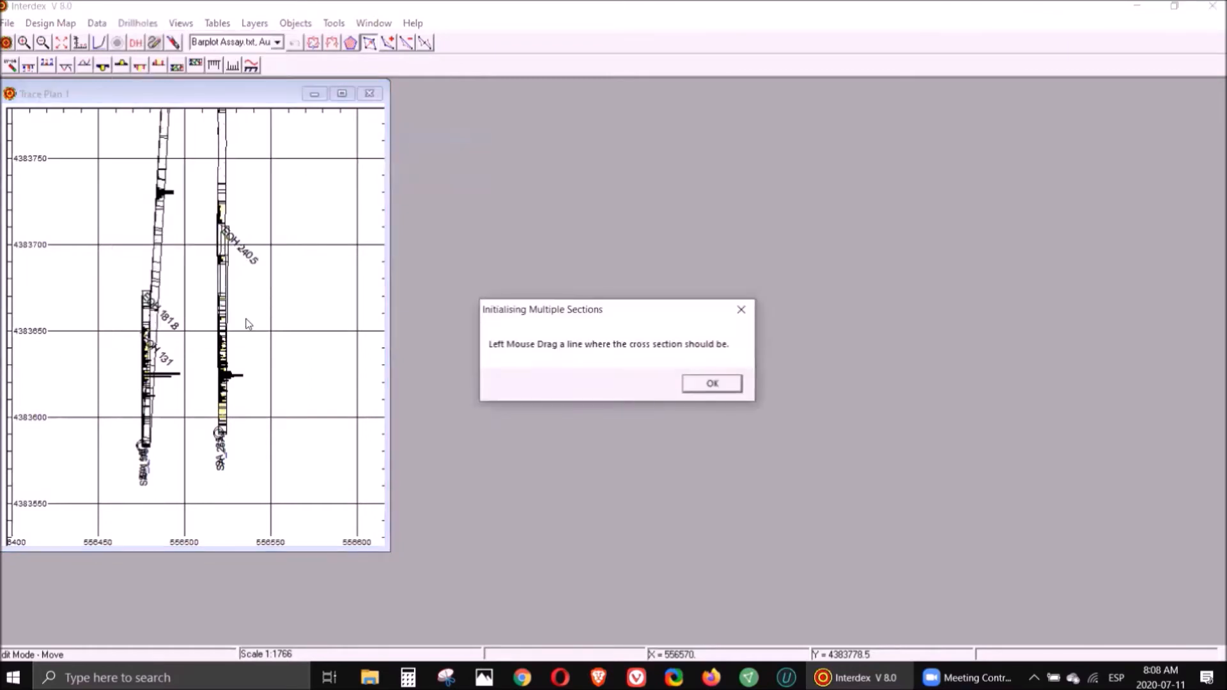
{"action": "left_click", "coordinate": [714, 385]}
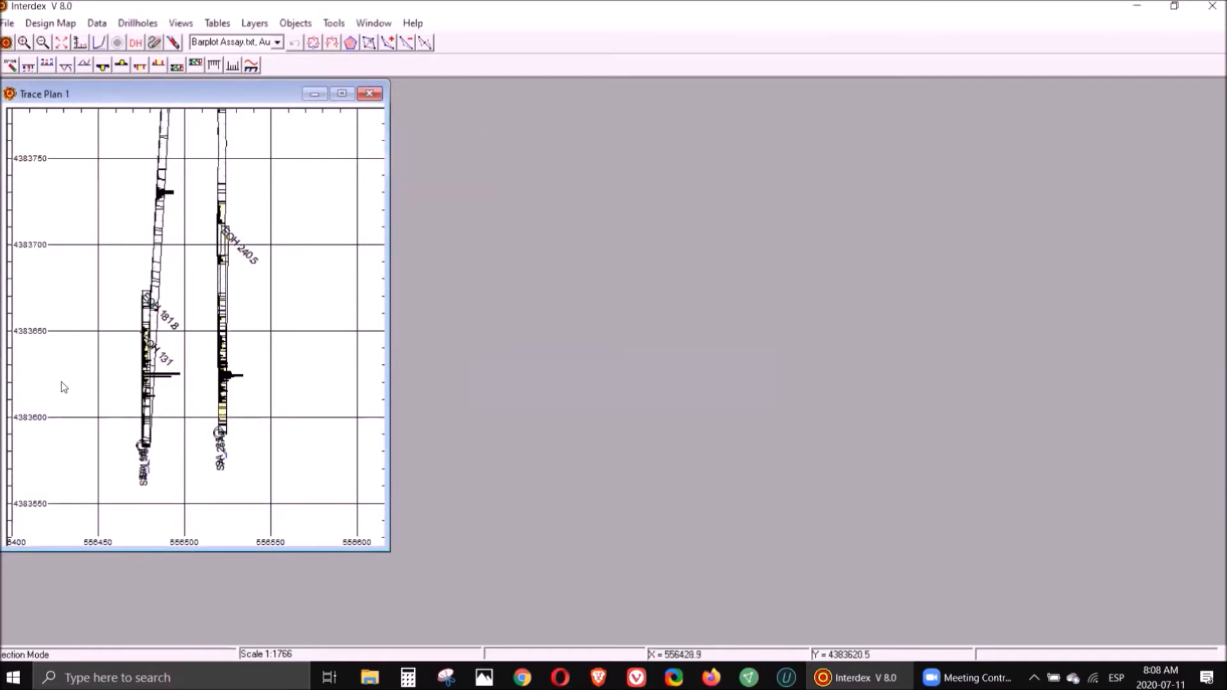
{"action": "left_click", "coordinate": [61, 382]}
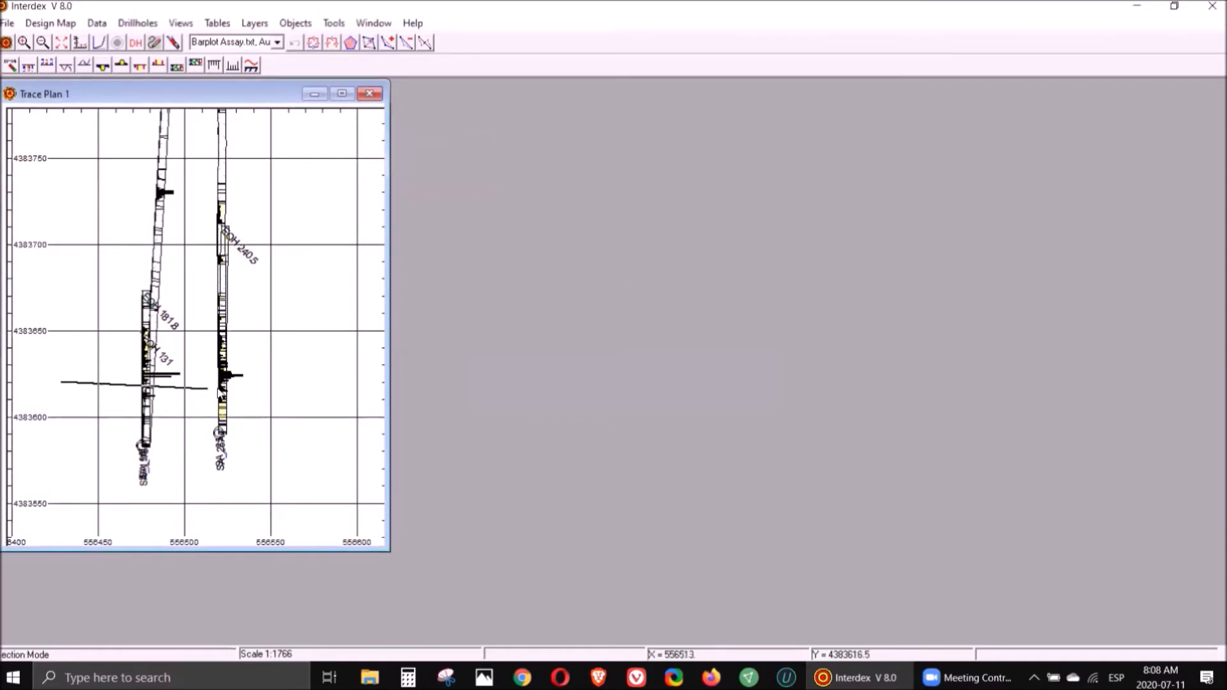
{"action": "left_click", "coordinate": [333, 376]}
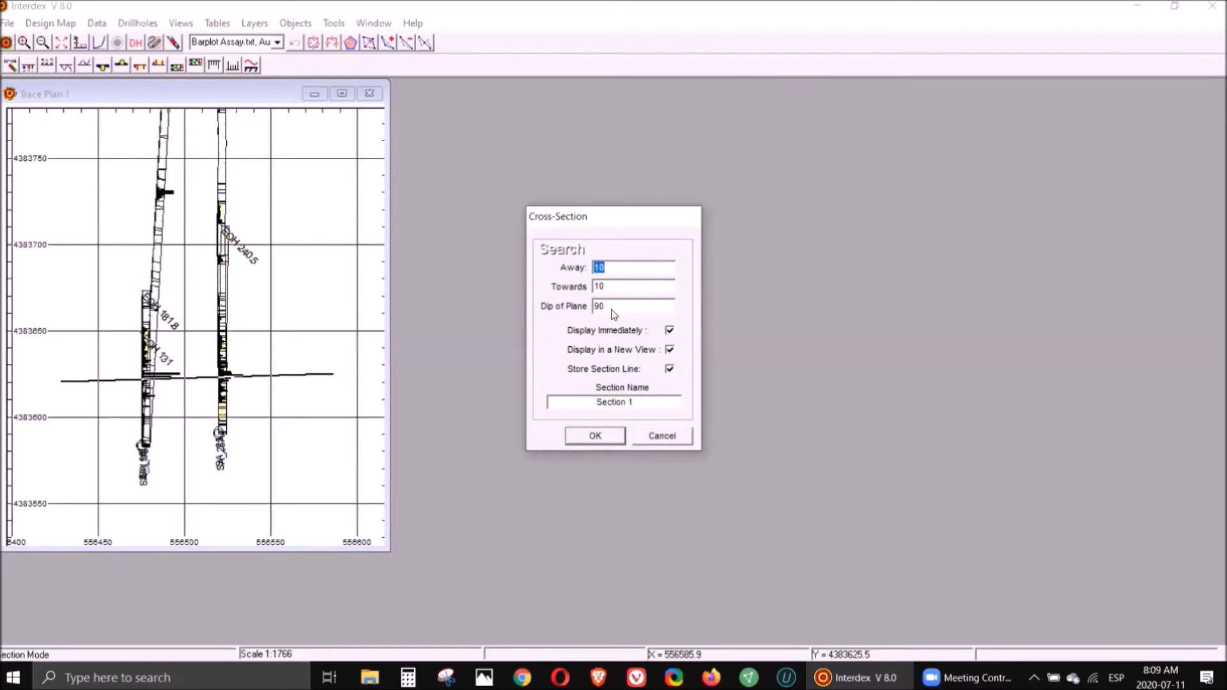
{"action": "left_click", "coordinate": [604, 436]}
- Set the drawing layer to Barplot Assay.txt, Au (ppb) and start the Create Polygon tool in the section view
{"action": "left_click_drag", "start_coordinate": [470, 247], "coordinate": [476, 115]}
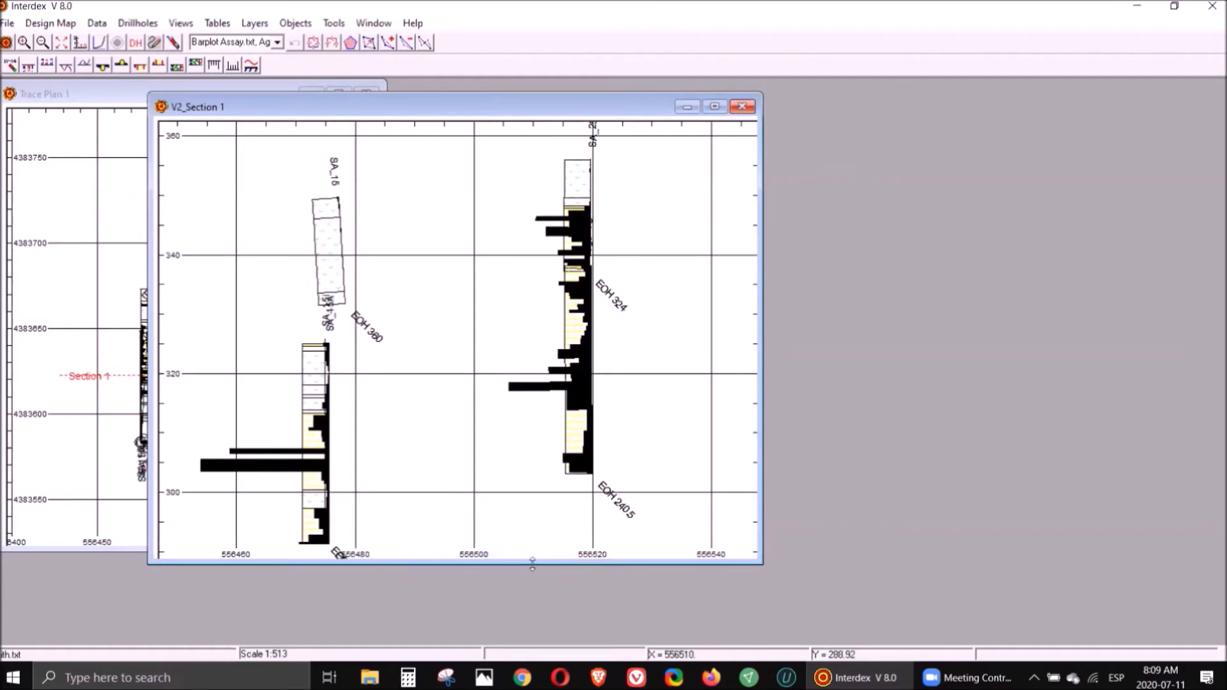
{"action": "left_click_drag", "start_coordinate": [532, 562], "coordinate": [532, 622]}
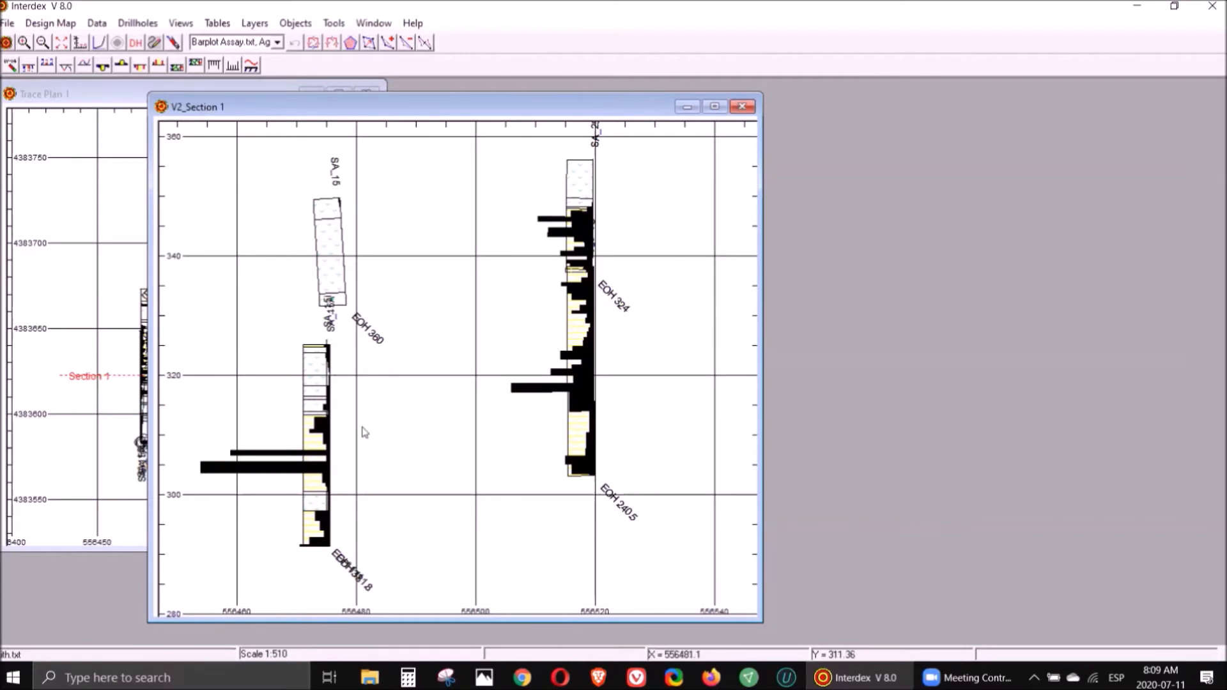
{"action": "left_click", "coordinate": [278, 42]}
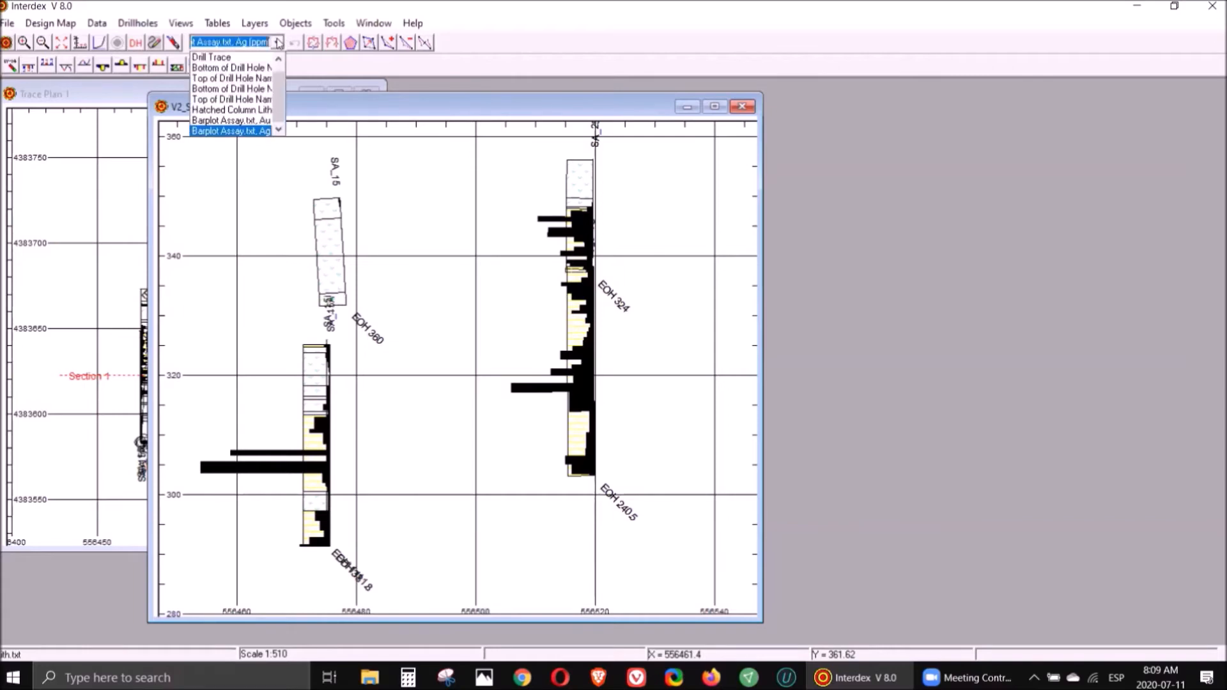
{"action": "left_click", "coordinate": [260, 120]}
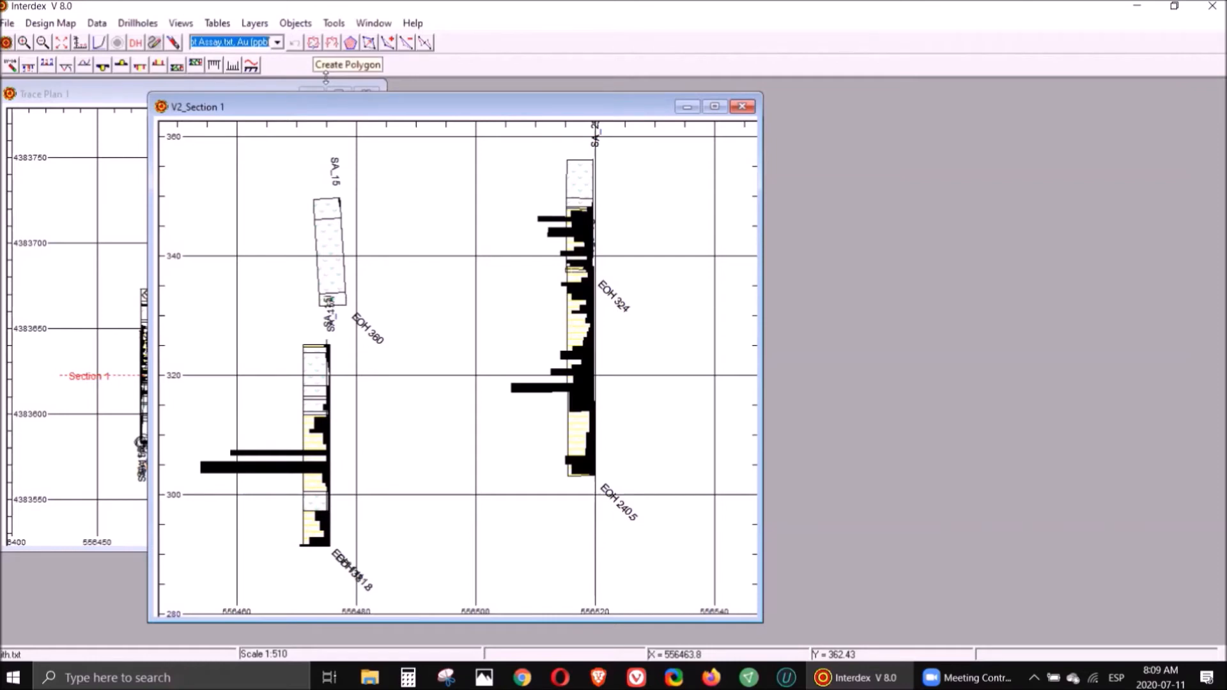
{"action": "left_click", "coordinate": [313, 42]}
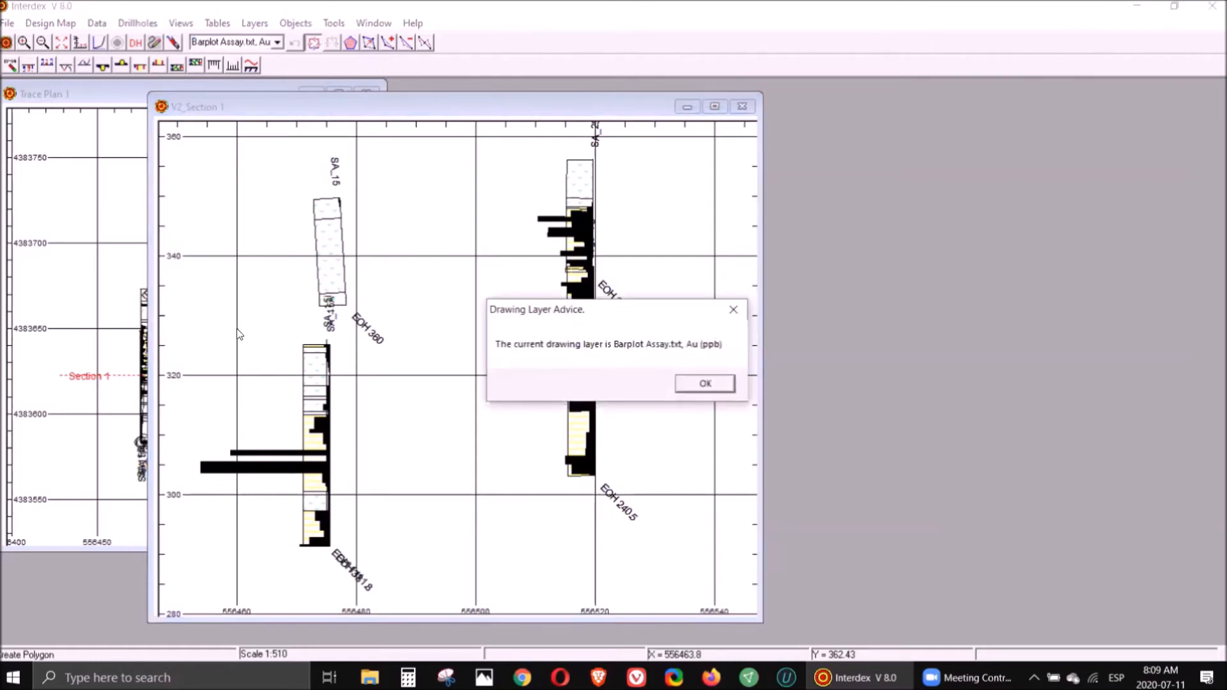
{"action": "left_click", "coordinate": [714, 384]}
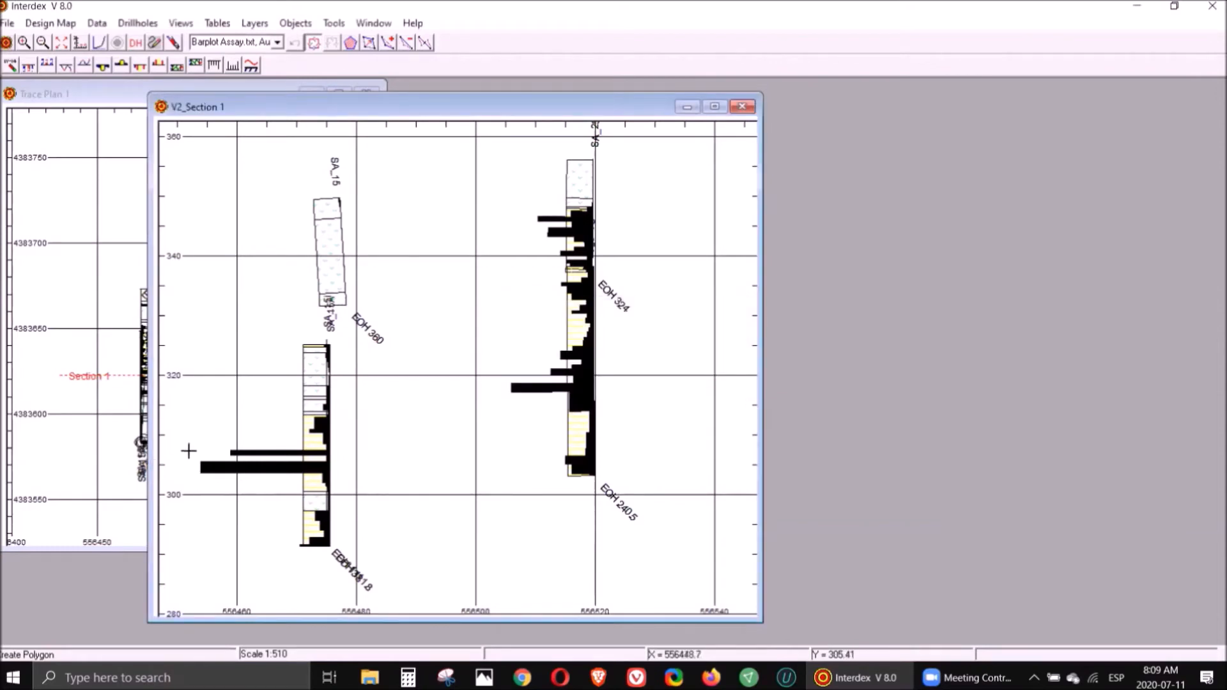
- Draw and close a six-vertex polygon enclosing both drillholes' mineralised intervals, and give it the material code ORE
{"action": "left_click", "coordinate": [182, 474]}
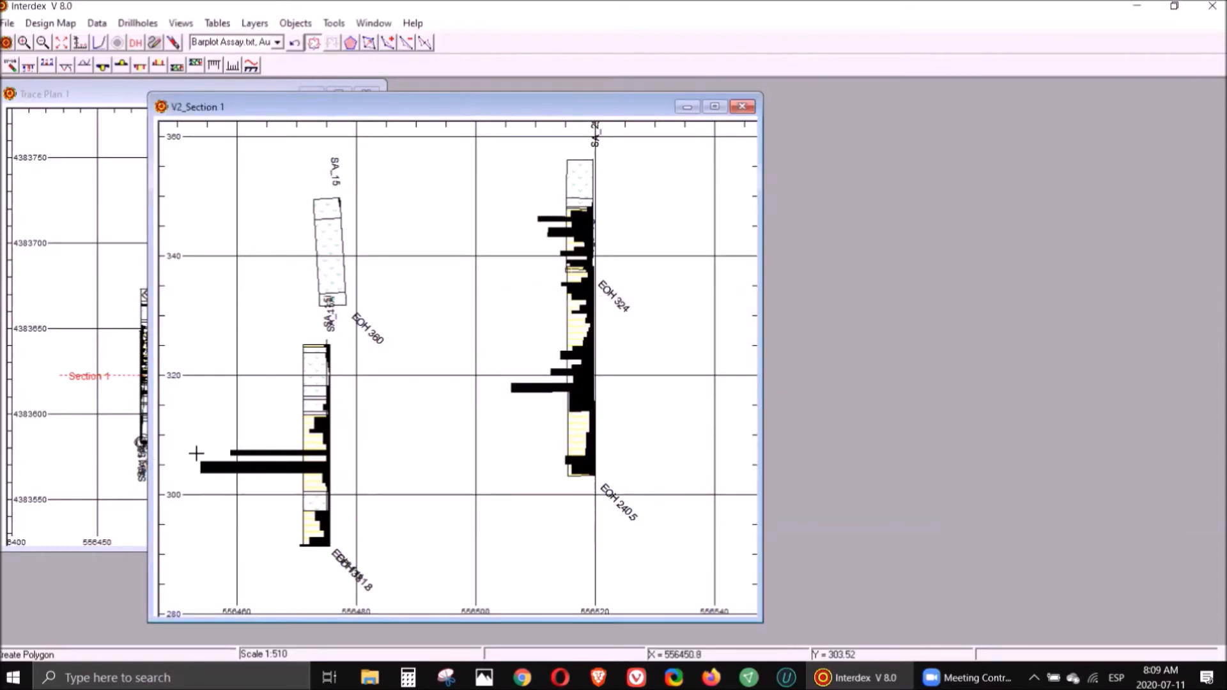
{"action": "left_click", "coordinate": [329, 345]}
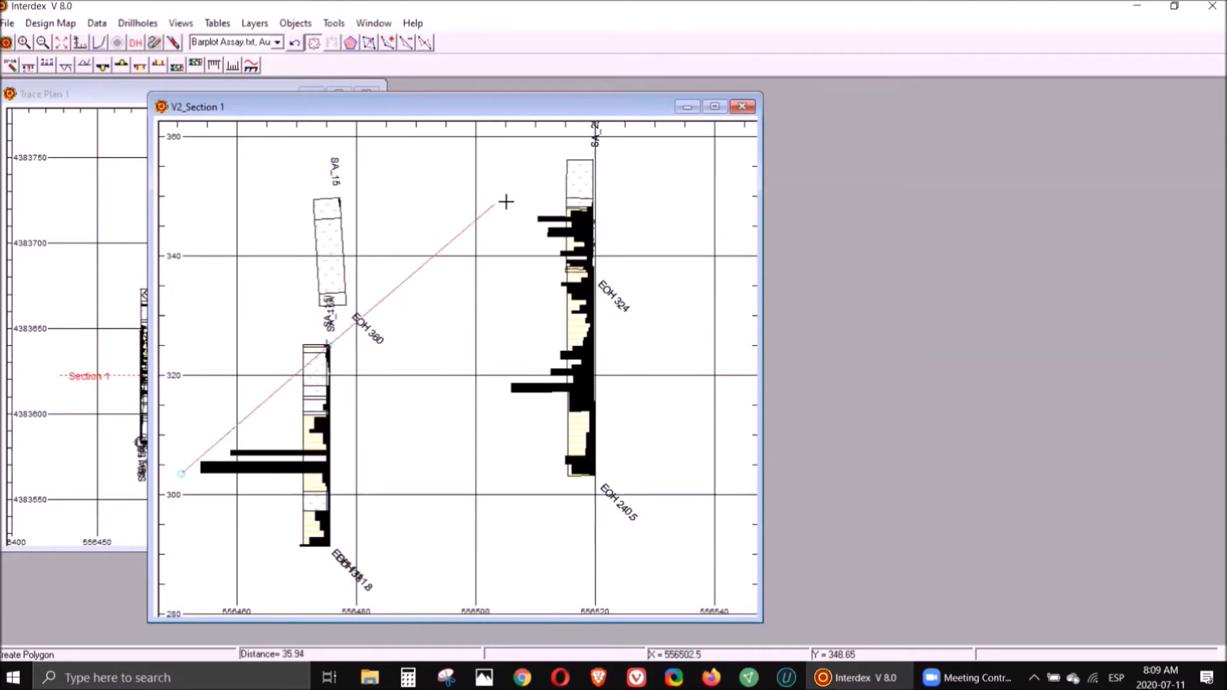
{"action": "left_click", "coordinate": [597, 203]}
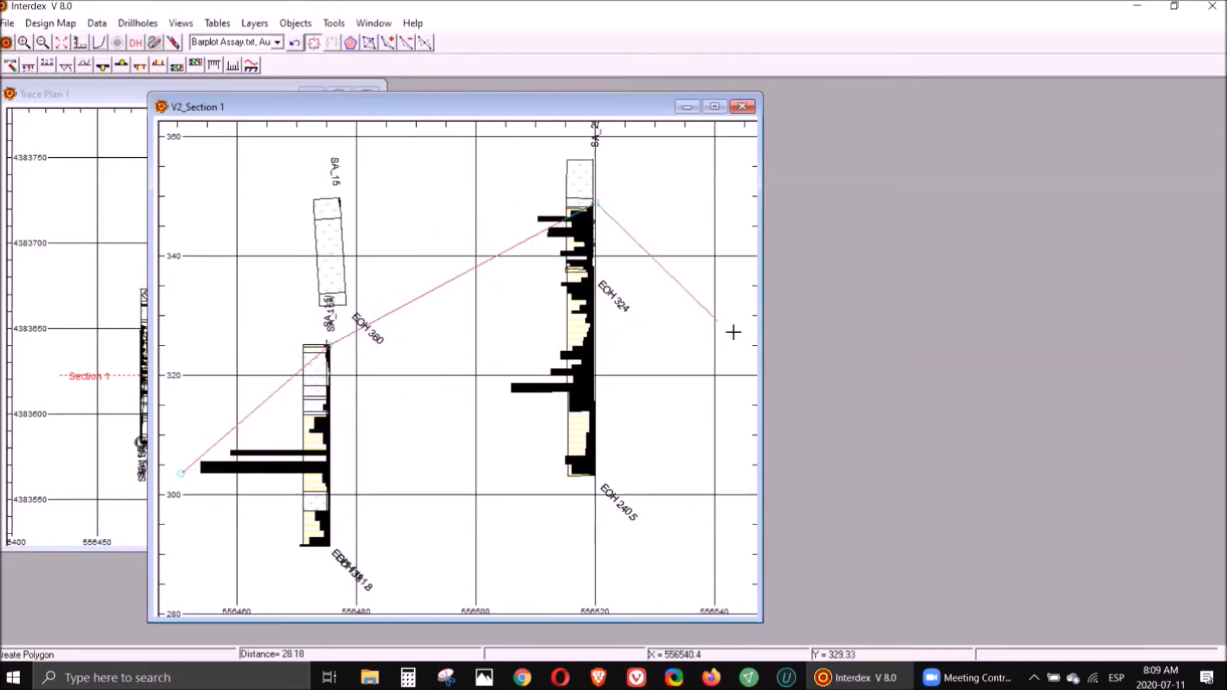
{"action": "left_click", "coordinate": [735, 330]}
{"action": "left_click", "coordinate": [592, 477]}
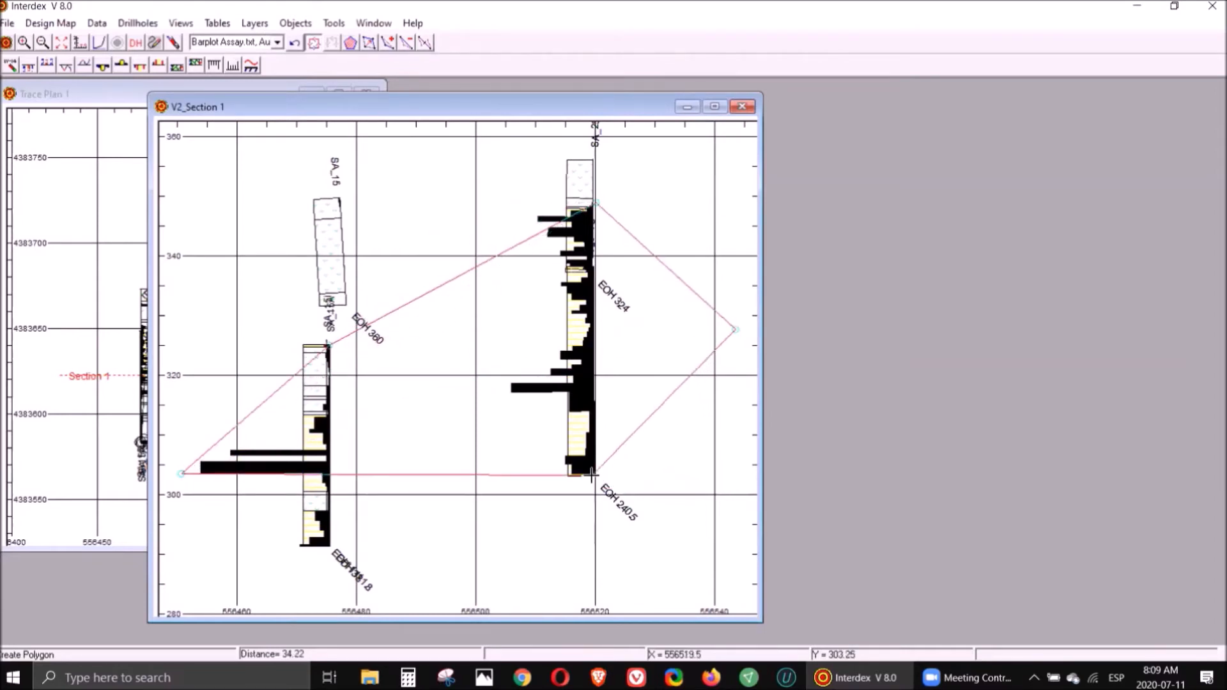
{"action": "left_click", "coordinate": [313, 553]}
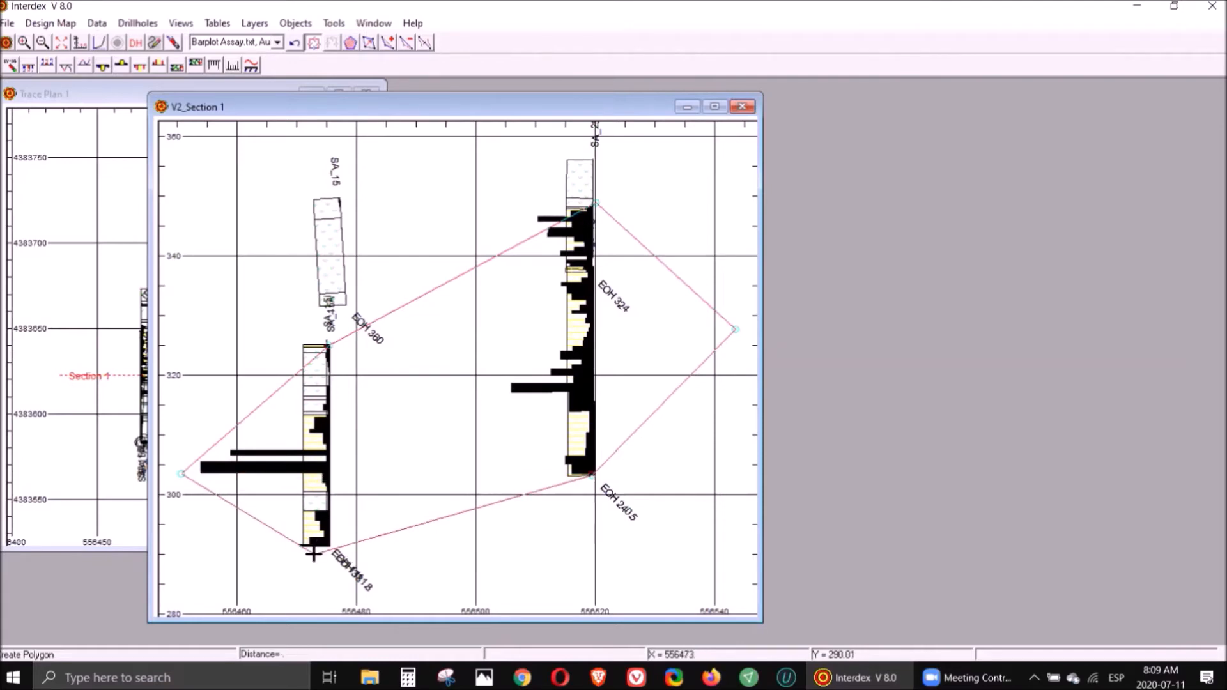
{"action": "right_click", "coordinate": [313, 554]}
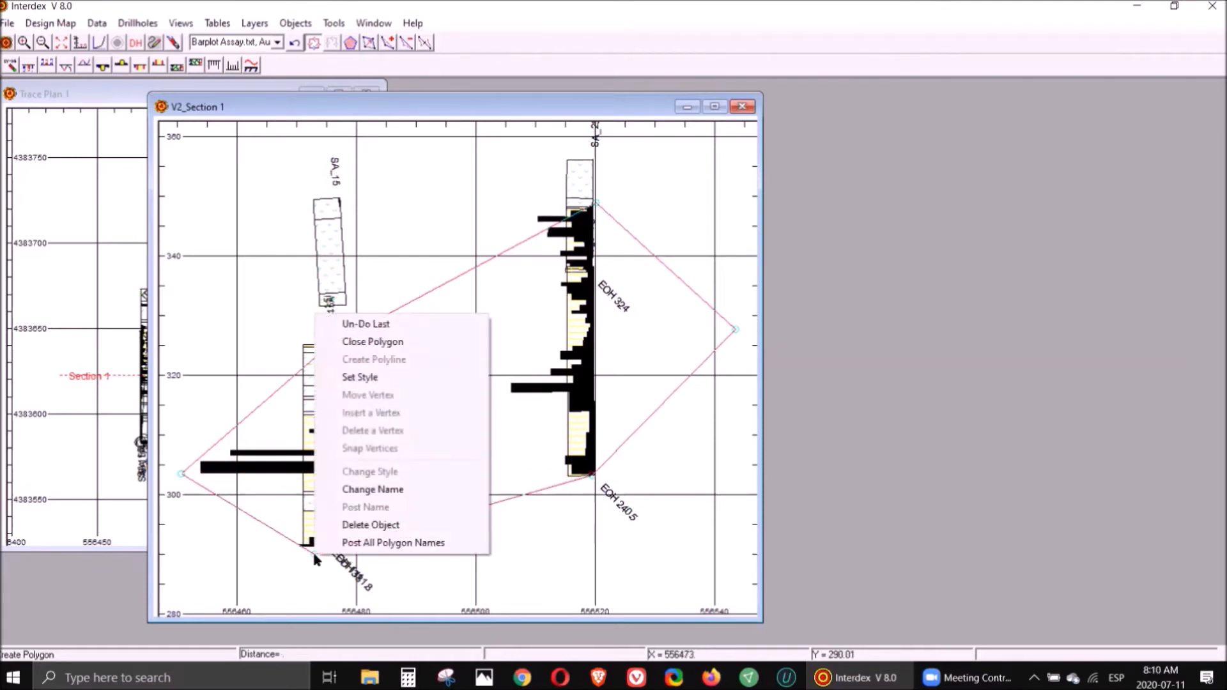
{"action": "left_click", "coordinate": [411, 342]}
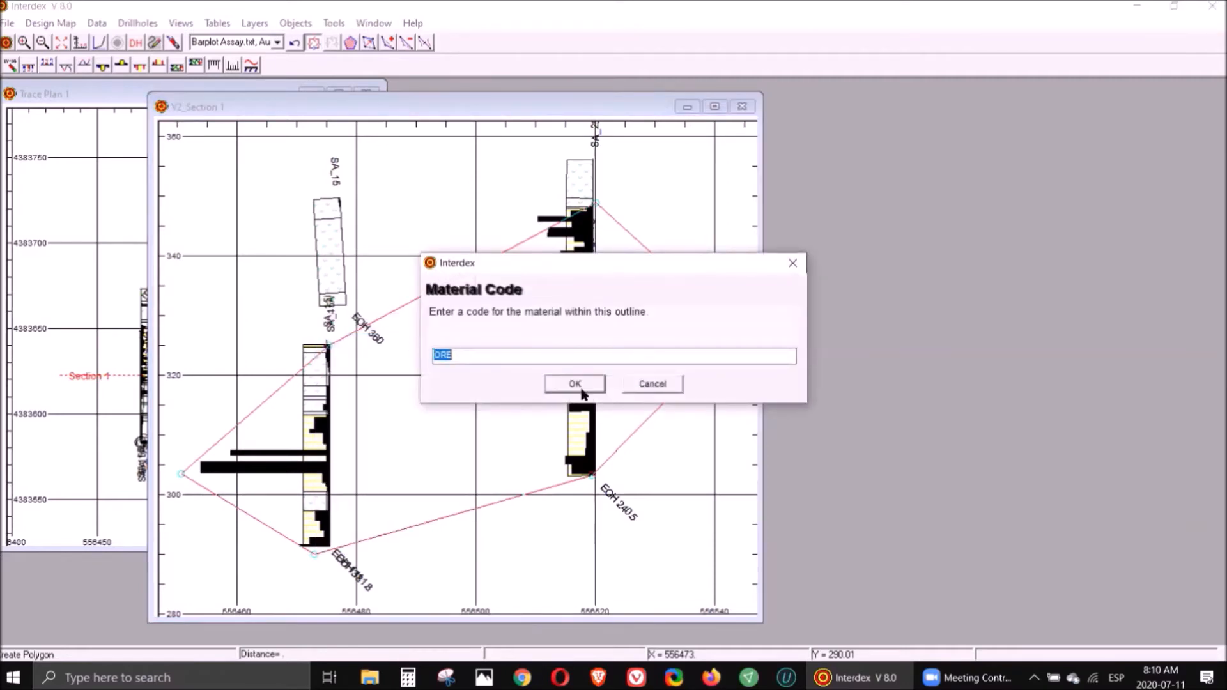
{"action": "left_click", "coordinate": [581, 388]}
- Move the polygon vertices at the top of the left hole and the bottom of the right hole slightly
{"action": "left_click", "coordinate": [736, 391]}
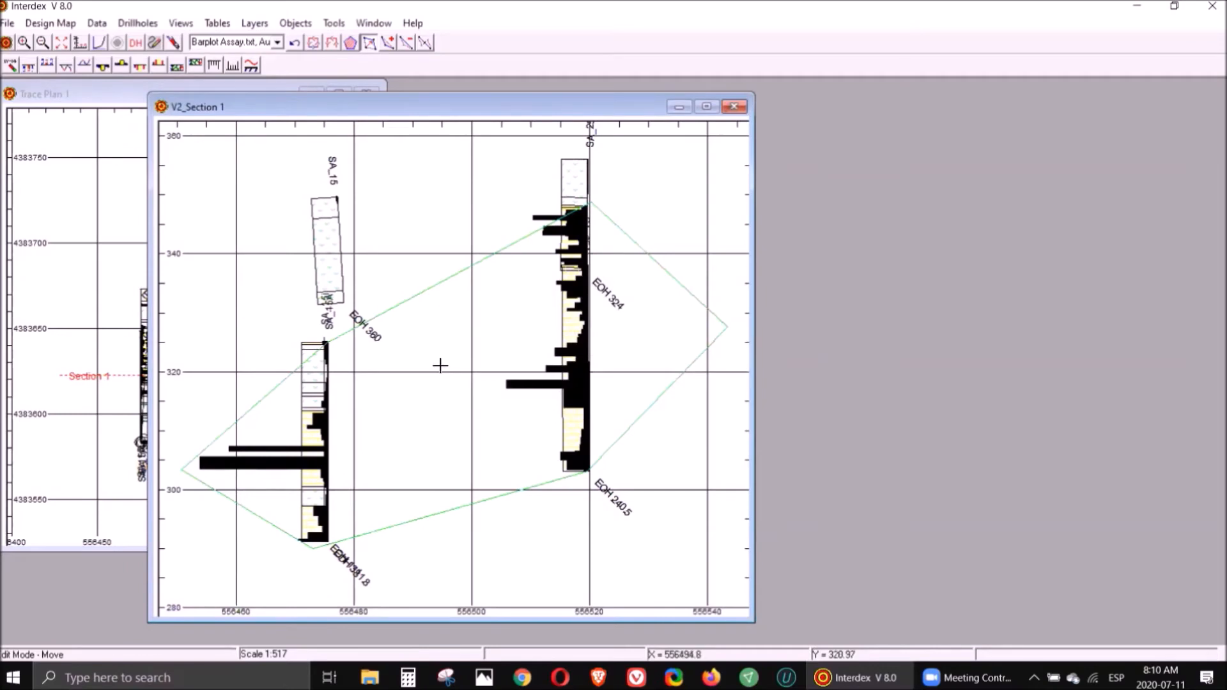
{"action": "left_click", "coordinate": [312, 329]}
{"action": "mouse_move", "coordinate": [325, 342]}
{"action": "left_mouse_down"}
{"action": "mouse_move", "coordinate": [373, 375]}
{"action": "mouse_move", "coordinate": [307, 330]}
{"action": "left_mouse_up"}
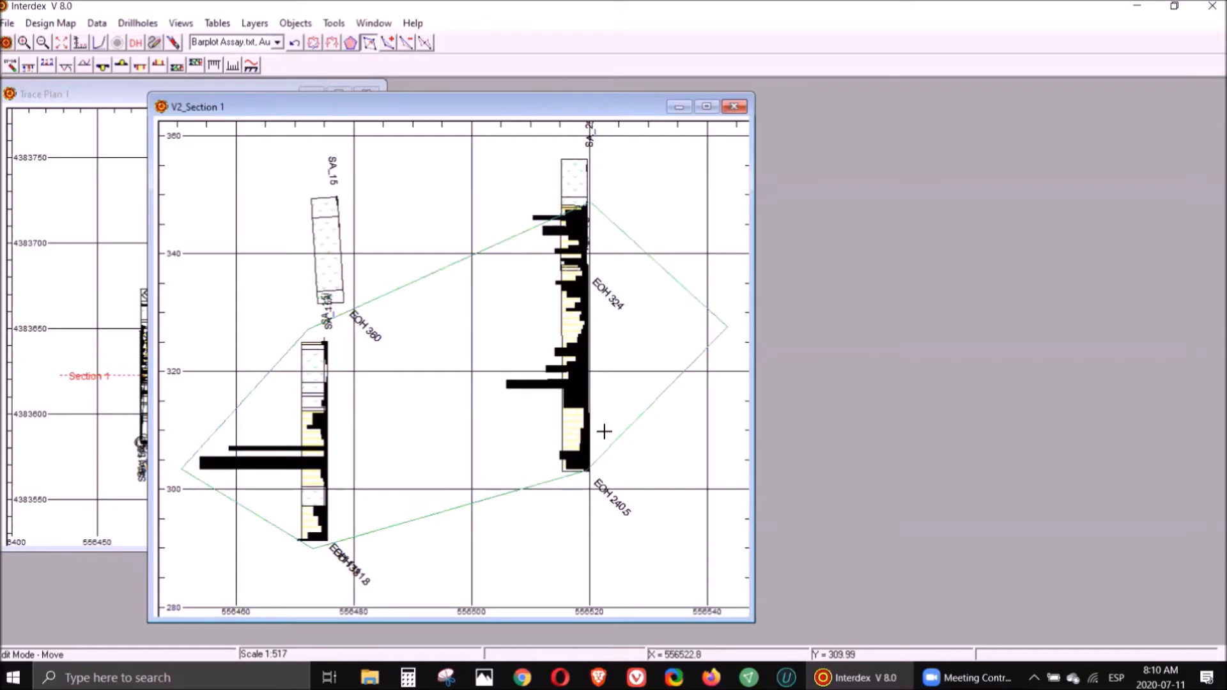
{"action": "mouse_move", "coordinate": [587, 470]}
{"action": "left_mouse_down"}
{"action": "mouse_move", "coordinate": [611, 412]}
{"action": "mouse_move", "coordinate": [604, 478]}
{"action": "mouse_move", "coordinate": [589, 480]}
{"action": "left_mouse_up"}
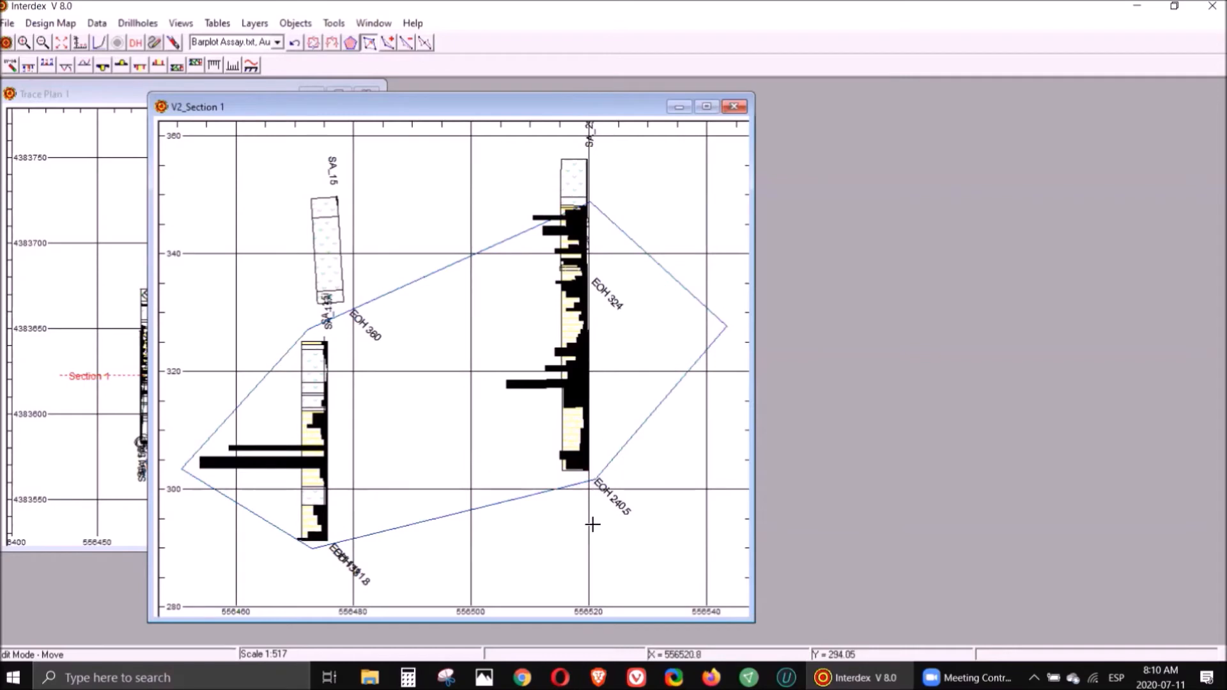
- Create a data subset from the data within the ORE polygon
{"action": "left_click", "coordinate": [503, 377]}
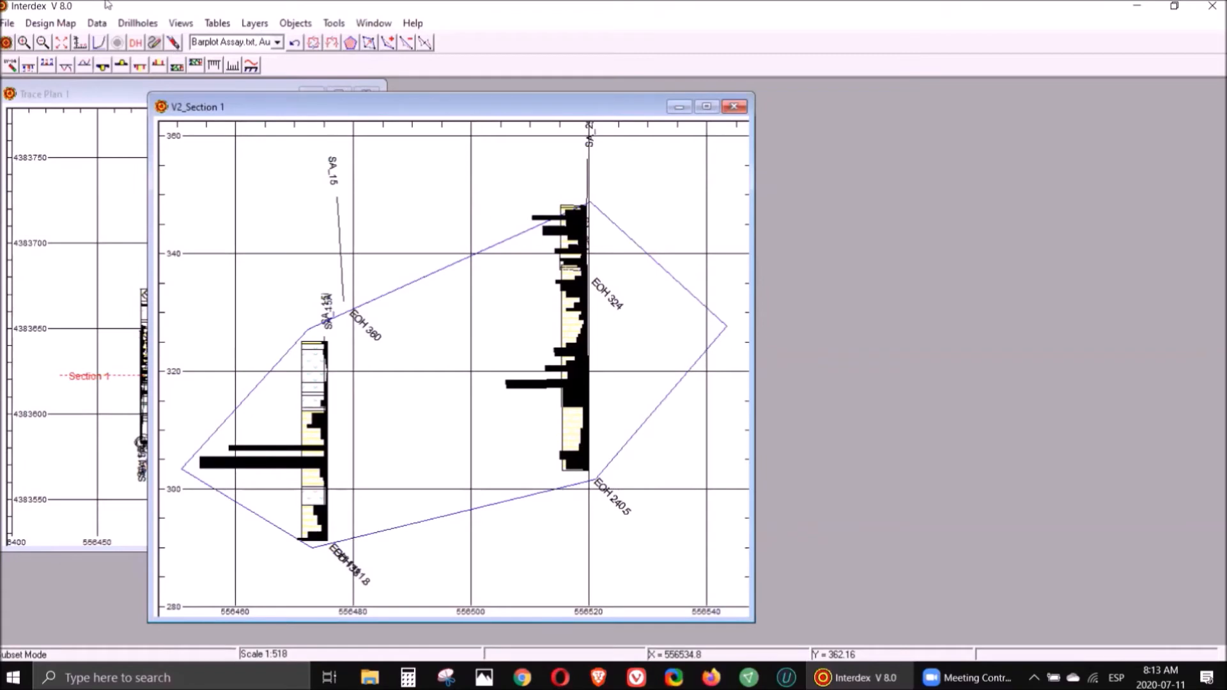
{"action": "left_click", "coordinate": [102, 23]}
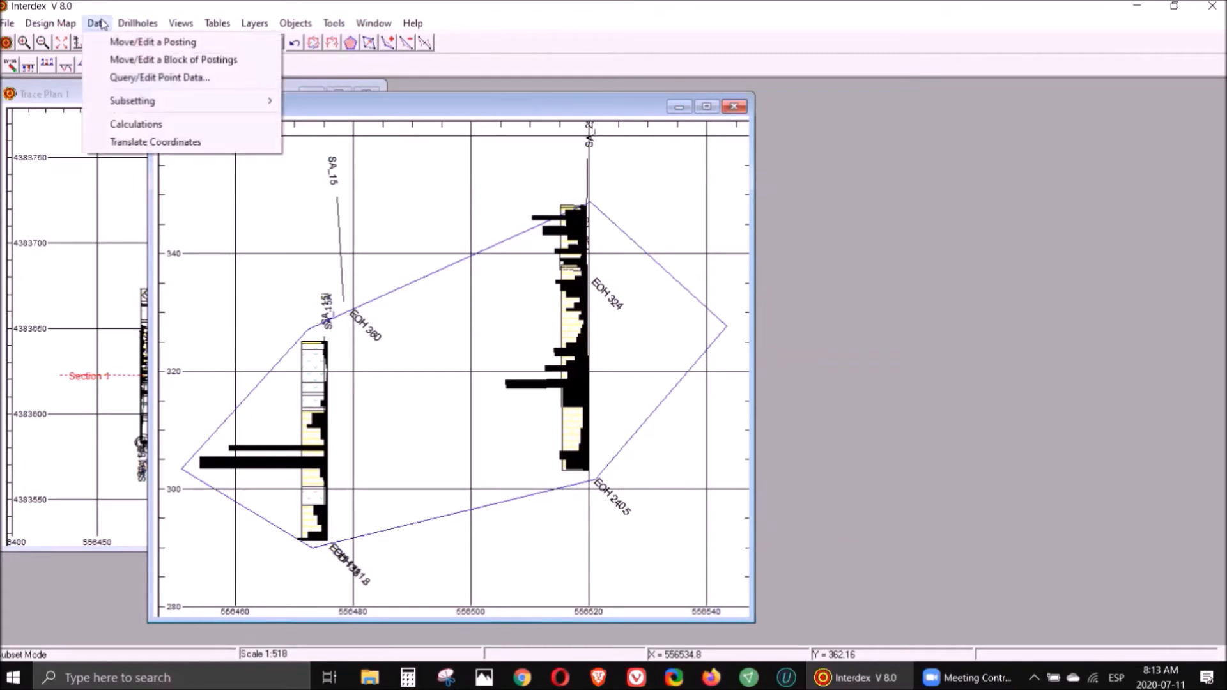
{"action": "mouse_move", "coordinate": [123, 106]}
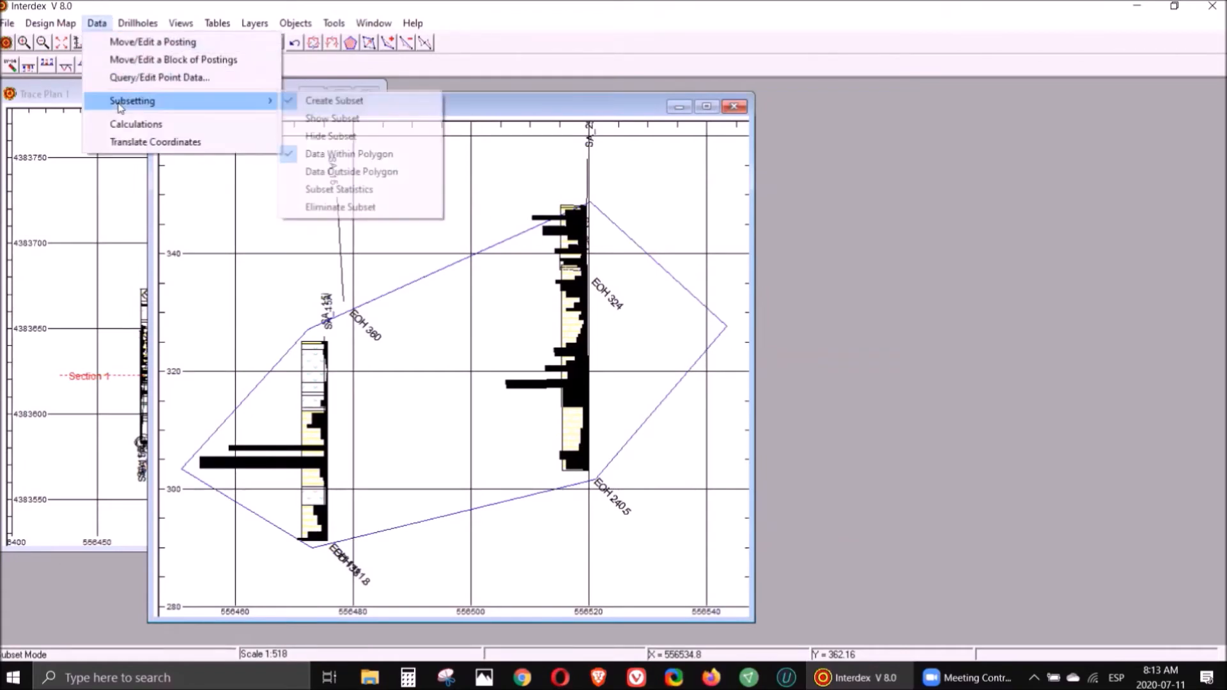
{"action": "left_click", "coordinate": [345, 107]}
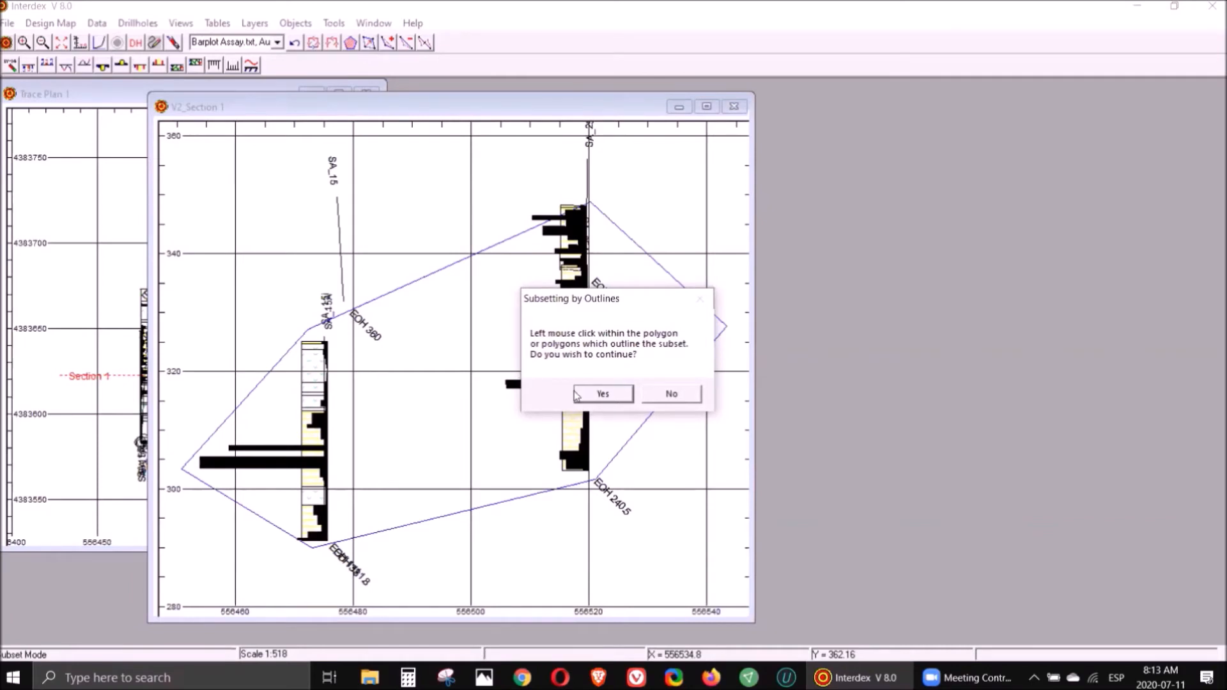
{"action": "left_click", "coordinate": [603, 394]}
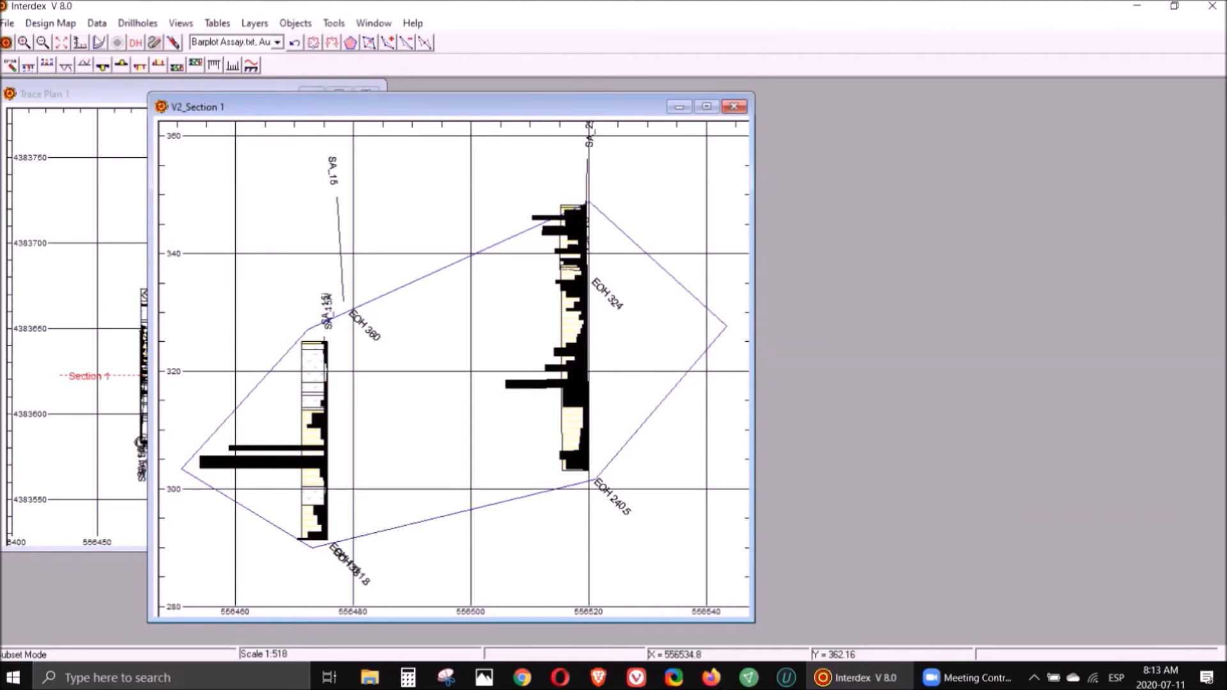
- Open the subset statistics for the Assay.txt table
{"action": "left_click", "coordinate": [96, 24]}
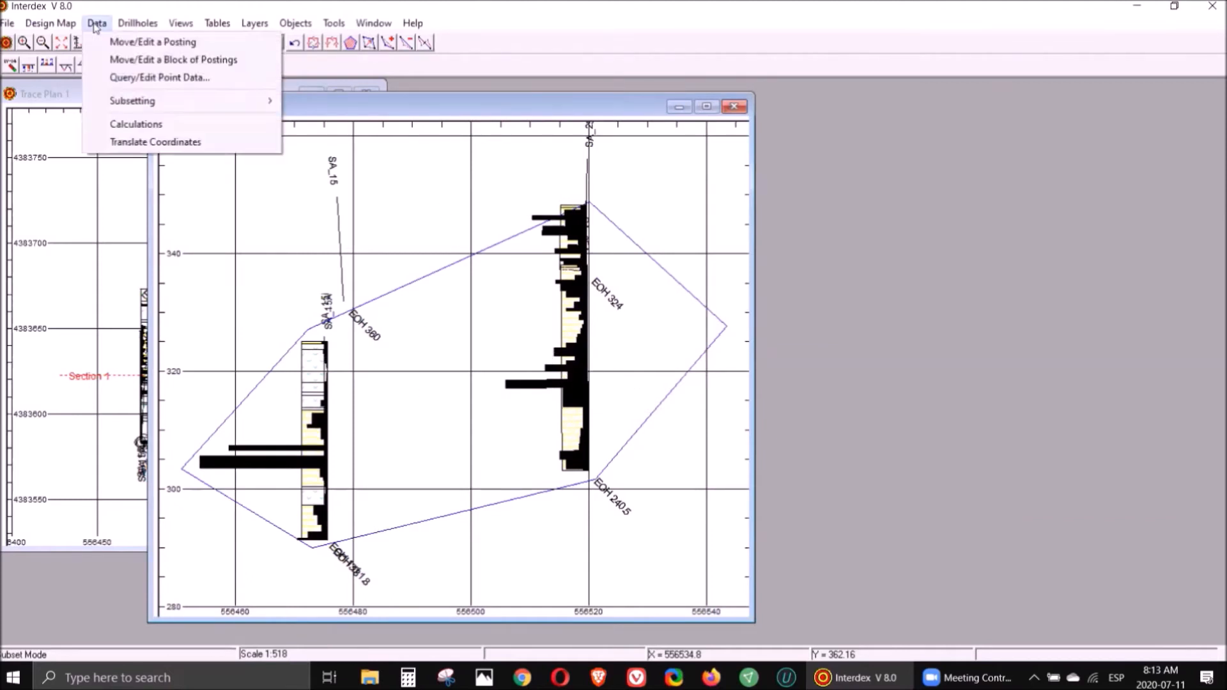
{"action": "mouse_move", "coordinate": [153, 102]}
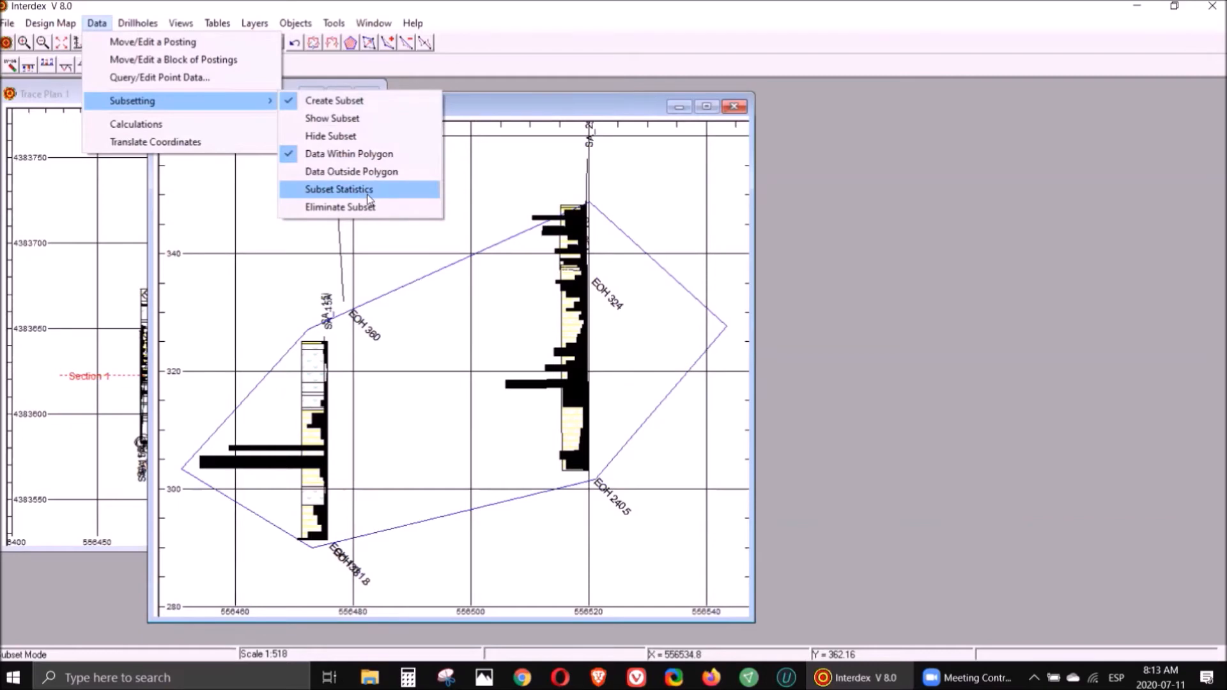
{"action": "left_click", "coordinate": [368, 192]}
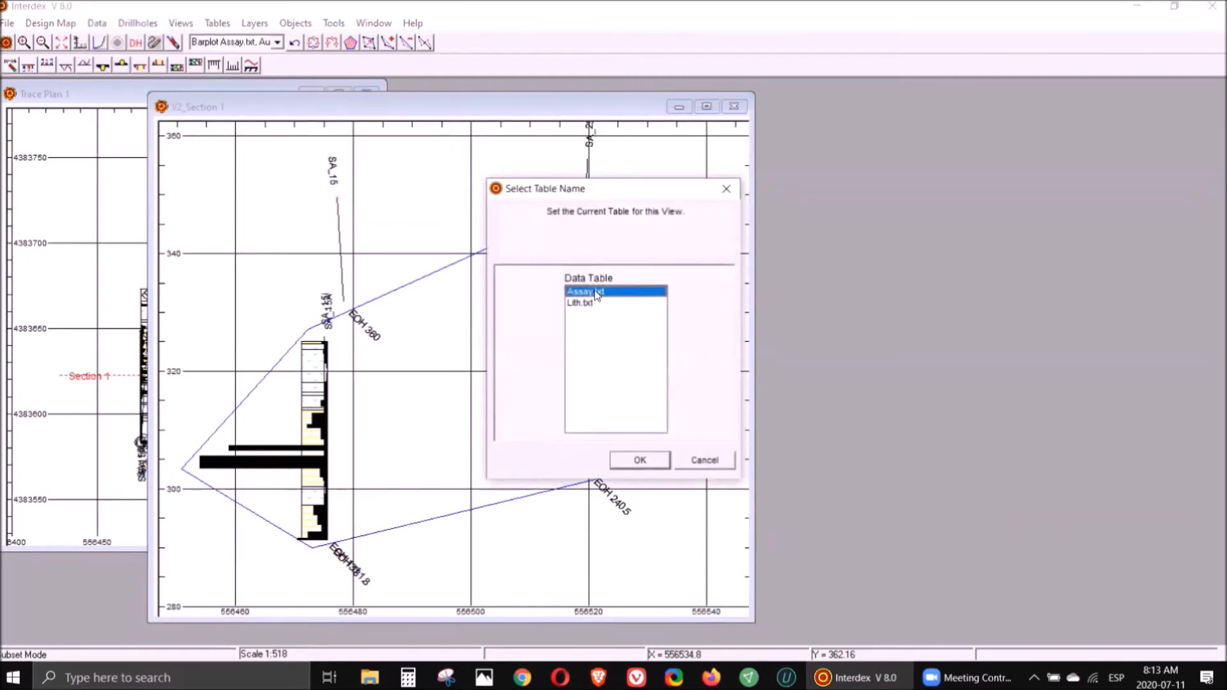
{"action": "left_click", "coordinate": [655, 461]}
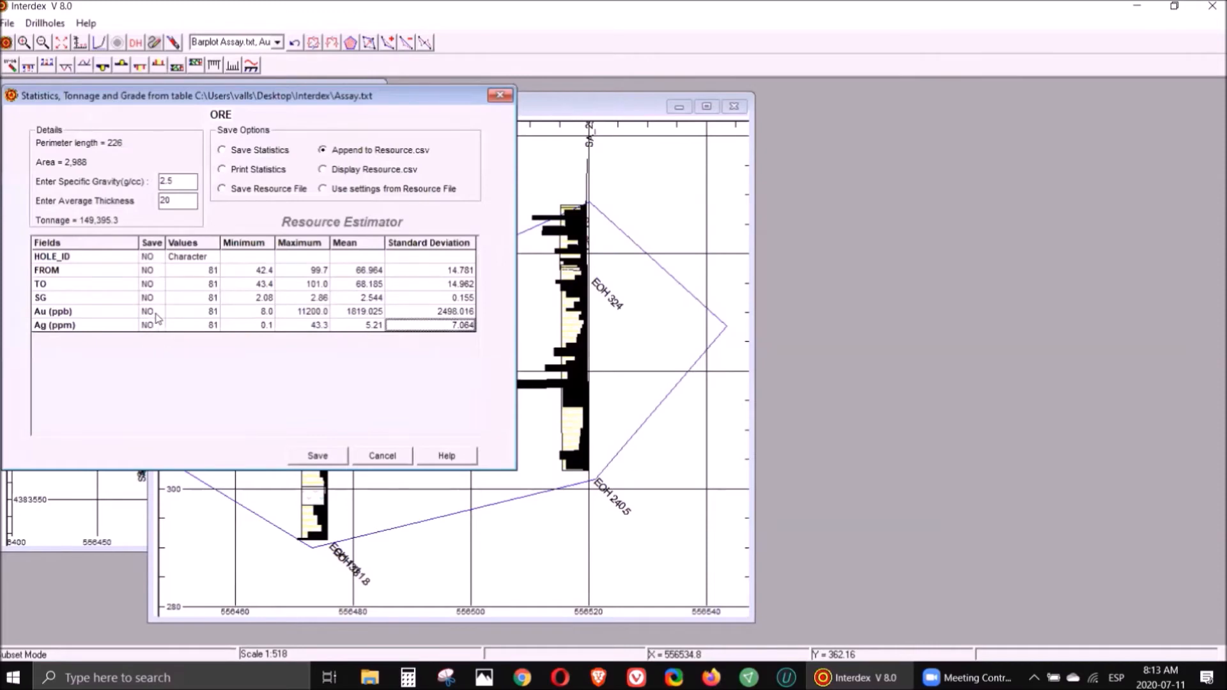
- Mark the Au (ppb) and Ag (ppm) fields for saving and choose to save a resource file
{"action": "left_click", "coordinate": [151, 311]}
{"action": "left_click", "coordinate": [148, 325]}
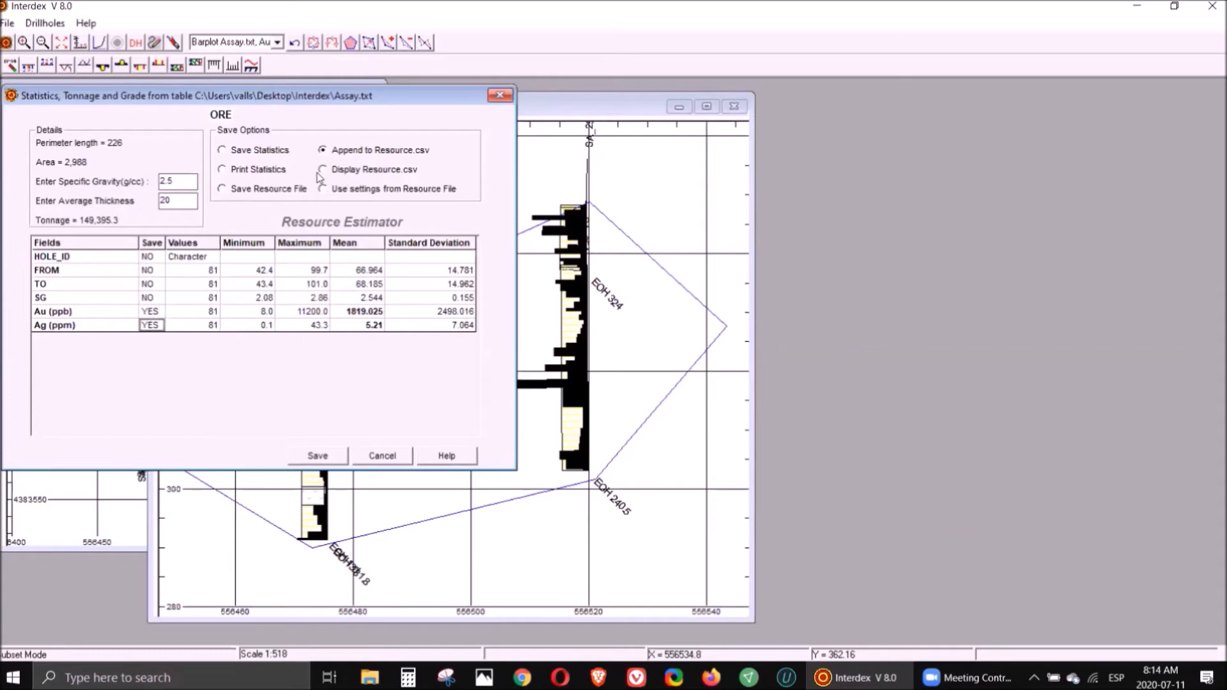
{"action": "left_click", "coordinate": [223, 190]}
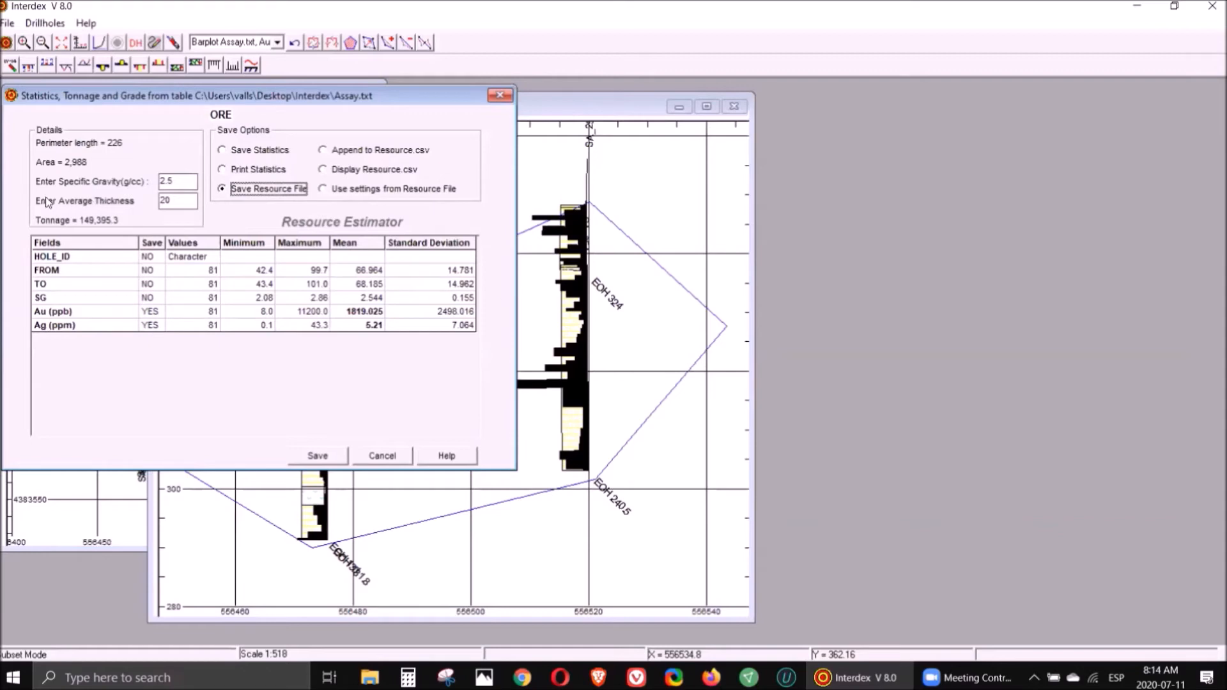
- Set the specific gravity to 2.6 and save the ORE resource estimate to Resource.csv
{"action": "left_click", "coordinate": [179, 181]}
{"action": "key", "text": "BackSpace"}
{"action": "key", "text": "BackSpace"}
{"action": "type", "text": "6"}
{"action": "key", "text": "Tab"}
{"action": "left_click", "coordinate": [169, 203]}
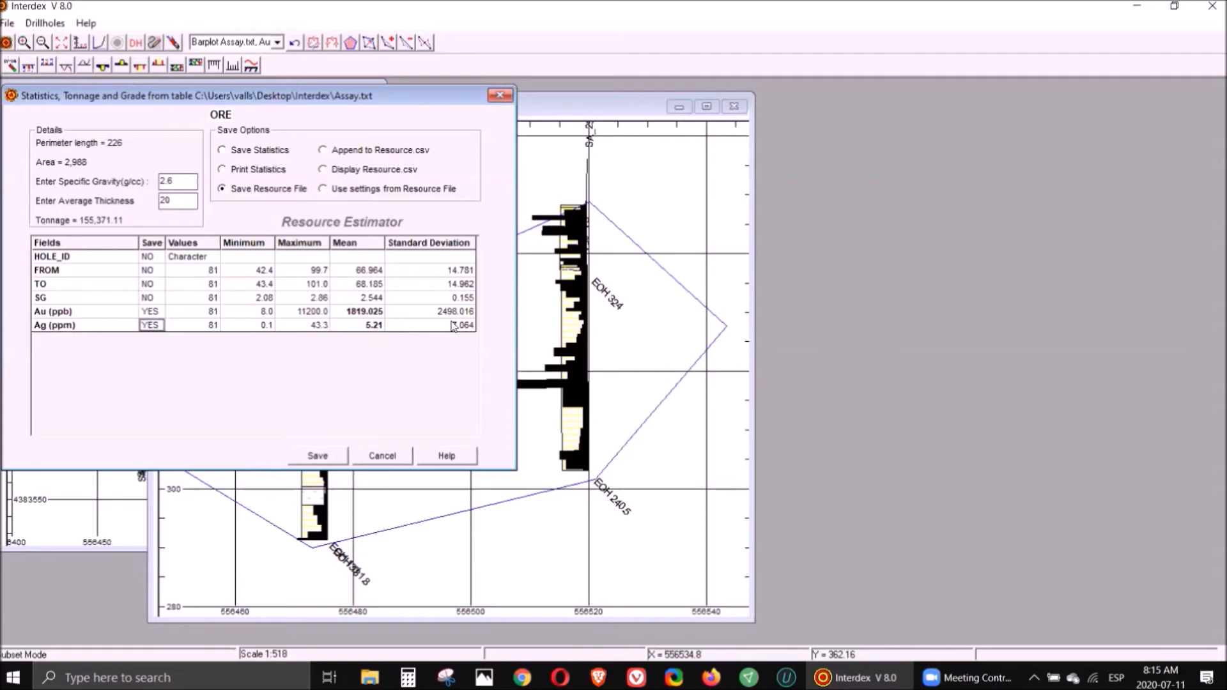
{"action": "left_click", "coordinate": [333, 456]}
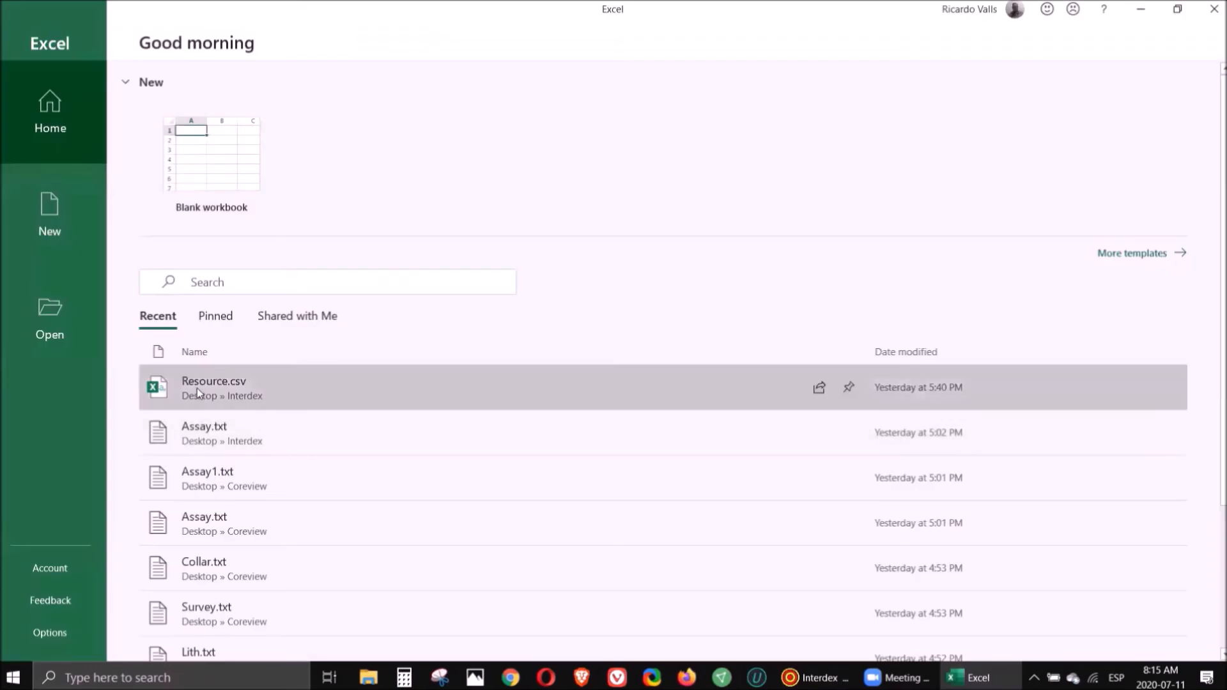
{"action": "left_click", "coordinate": [197, 388]}
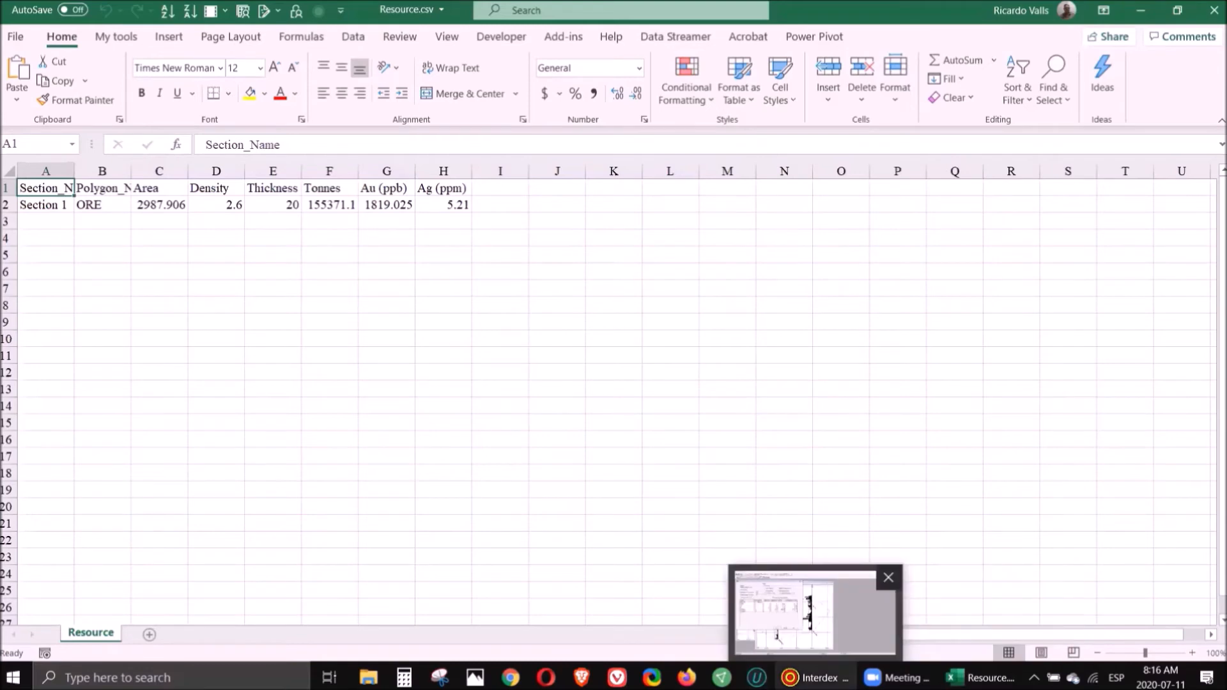
- Close the statistics dialog and the V2_Section 1 window, discarding its data
{"action": "left_click", "coordinate": [807, 677]}
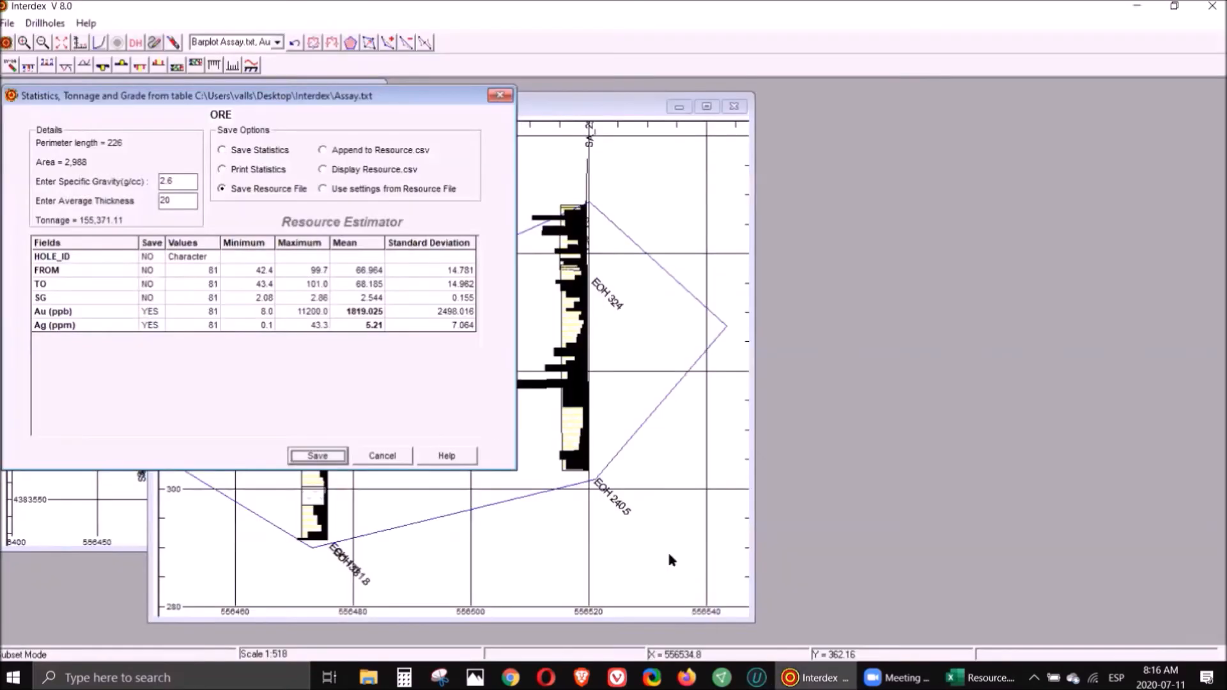
{"action": "left_click", "coordinate": [384, 455]}
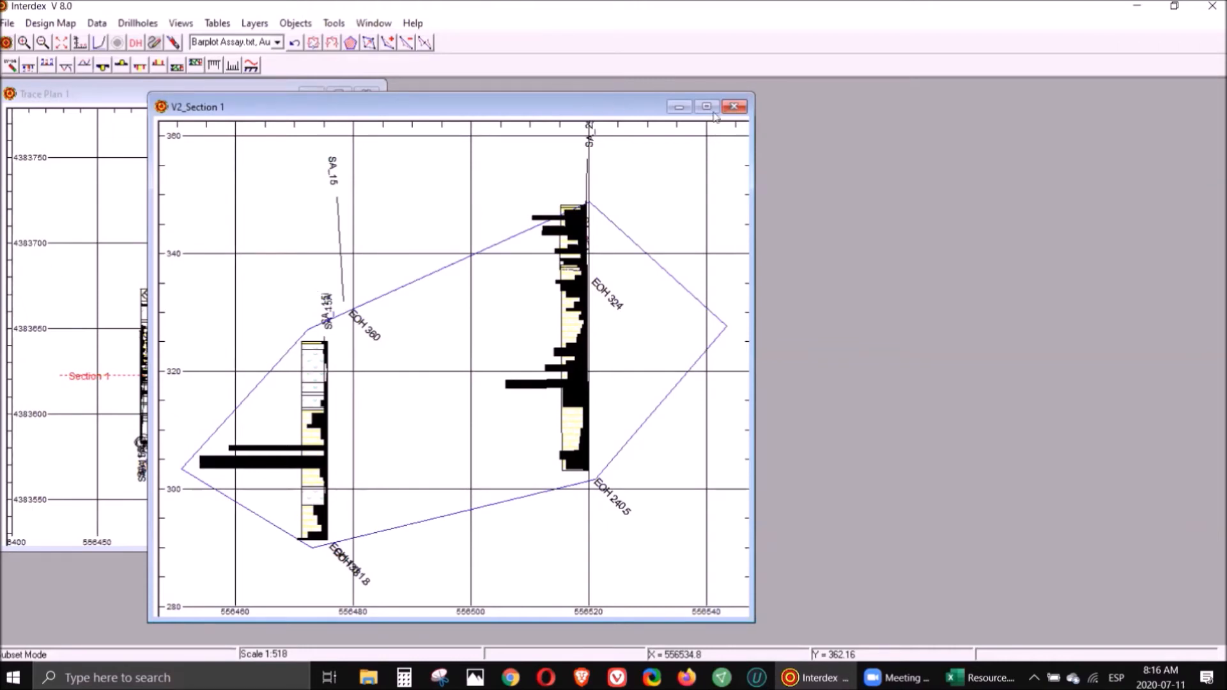
{"action": "left_click", "coordinate": [735, 107]}
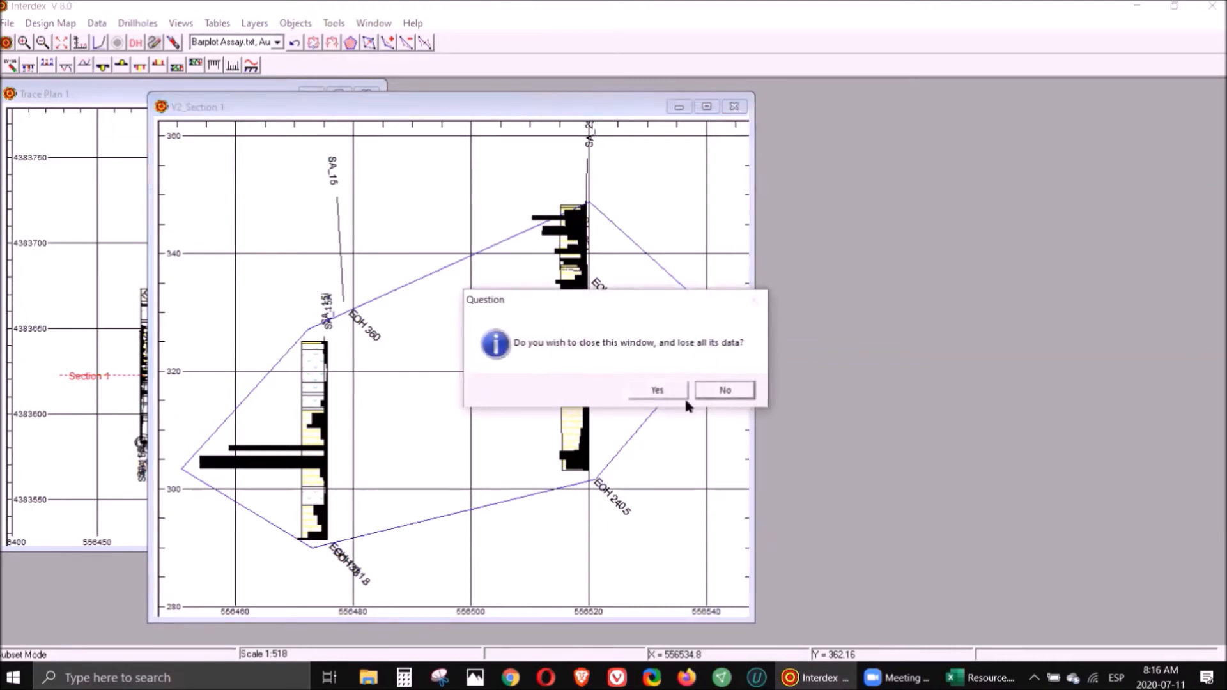
{"action": "left_click", "coordinate": [664, 389]}
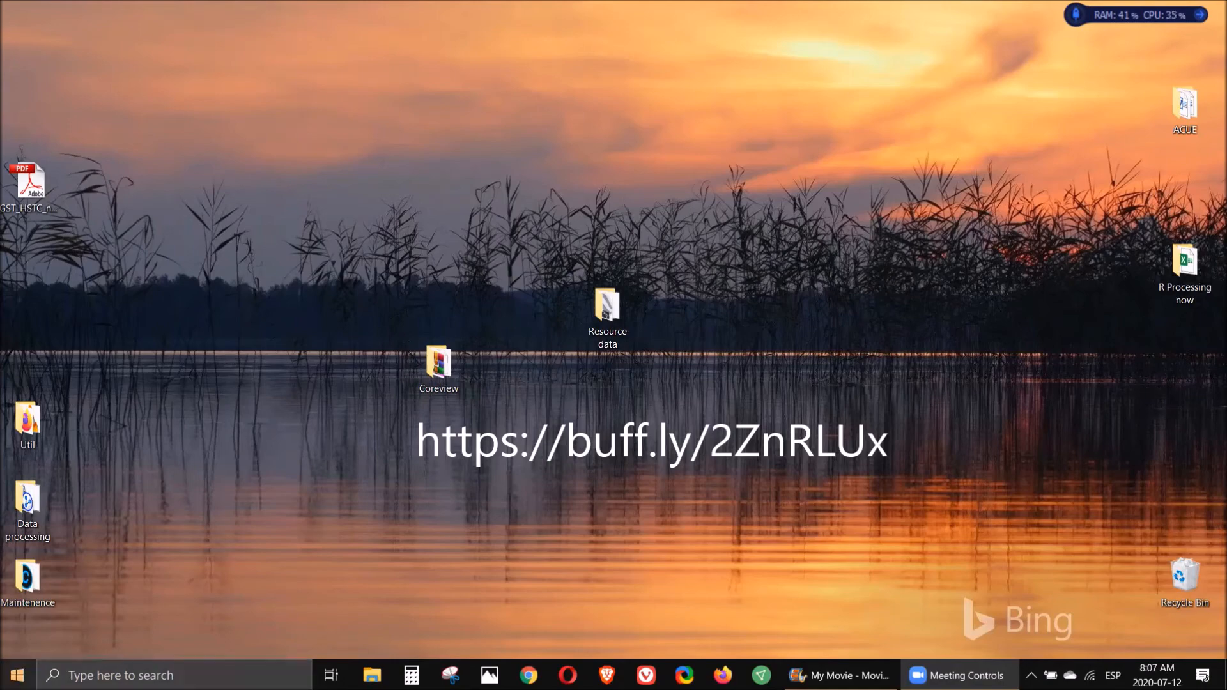
- Switch to Coreview and open the Diamond Core demonstration work file
{"action": "left_click", "coordinate": [17, 675]}
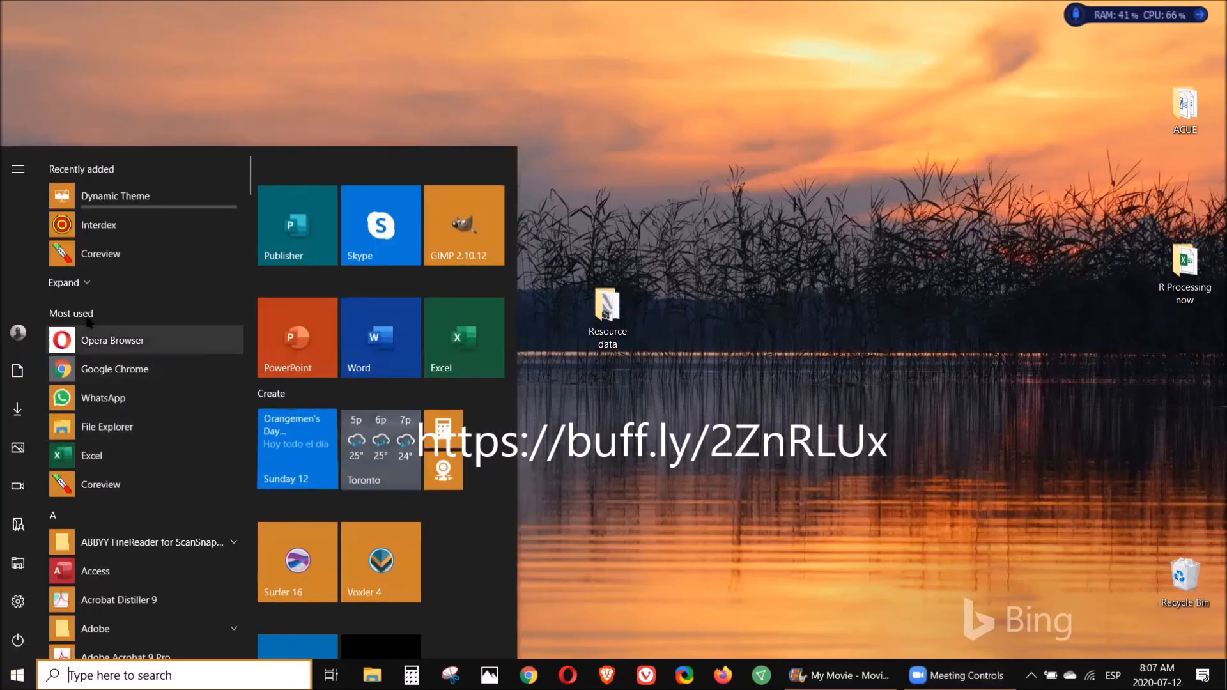
{"action": "left_click", "coordinate": [58, 254]}
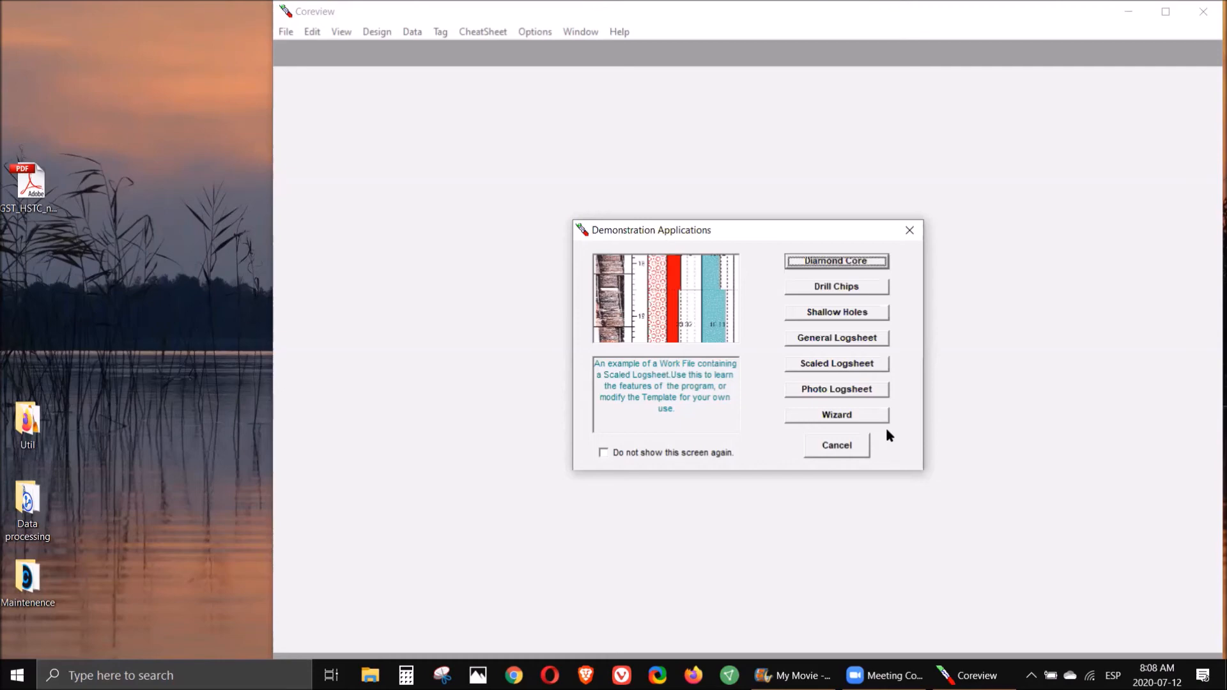
{"action": "left_click", "coordinate": [864, 267]}
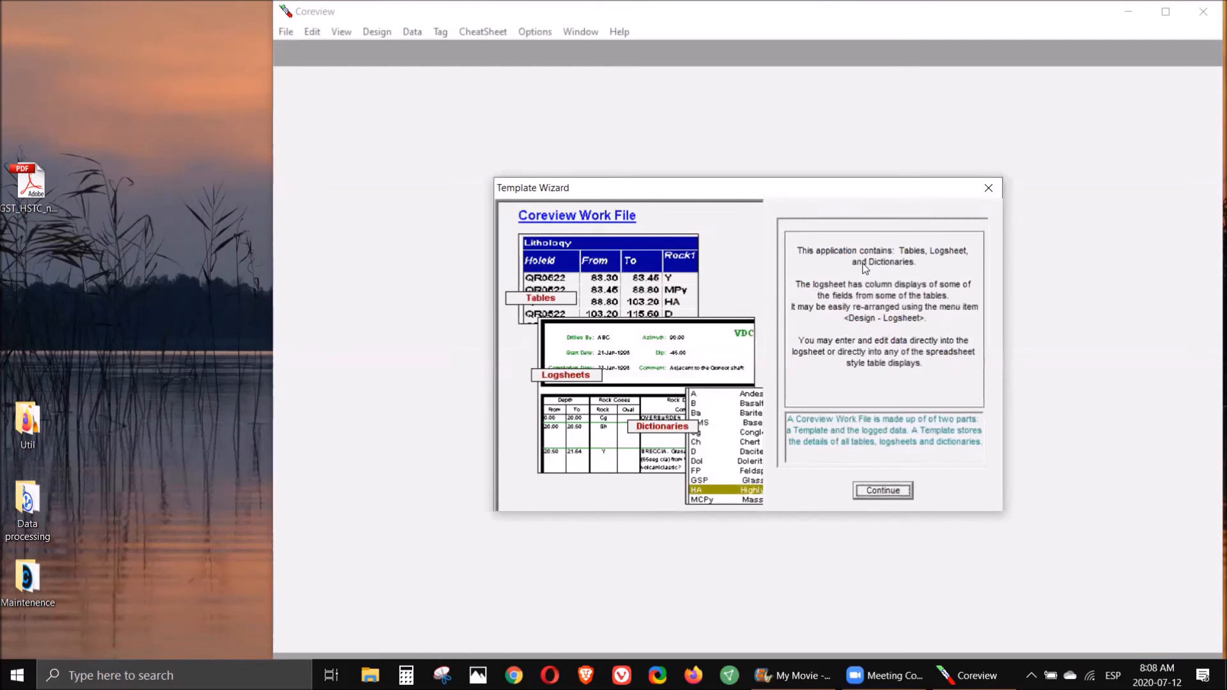
{"action": "left_click", "coordinate": [886, 491]}
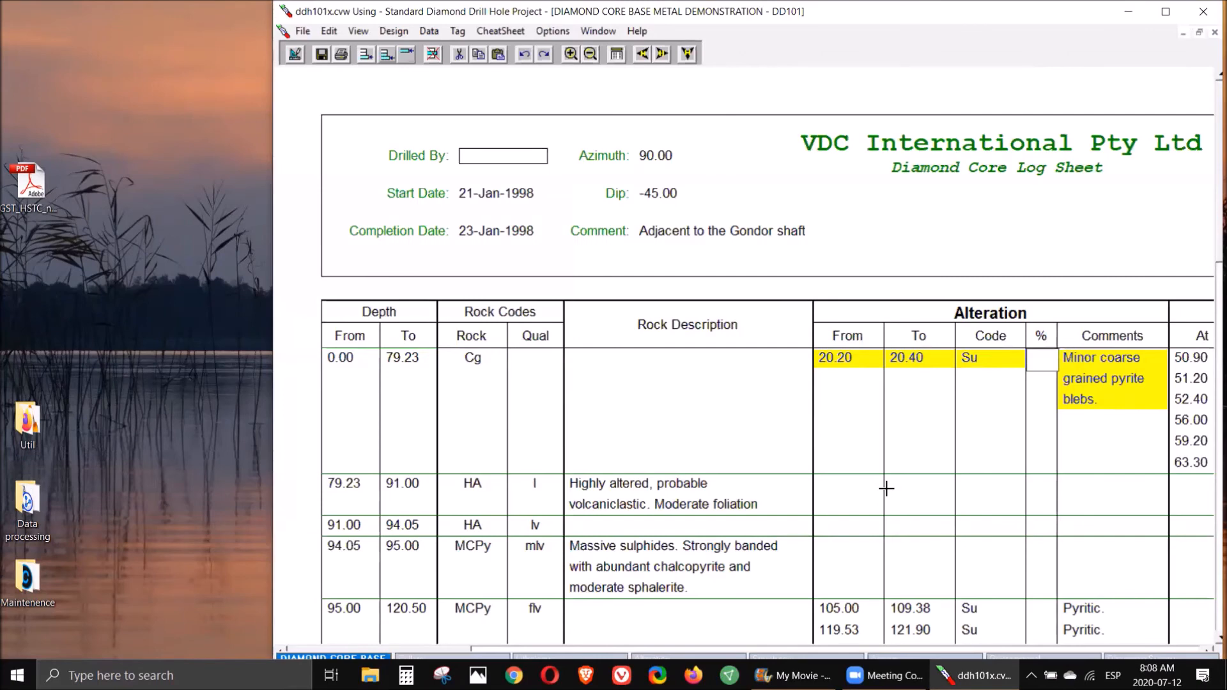
- Maximize the window and browse each data table of the work file, from Collars through Downhole Survey
{"action": "left_click", "coordinate": [1165, 14]}
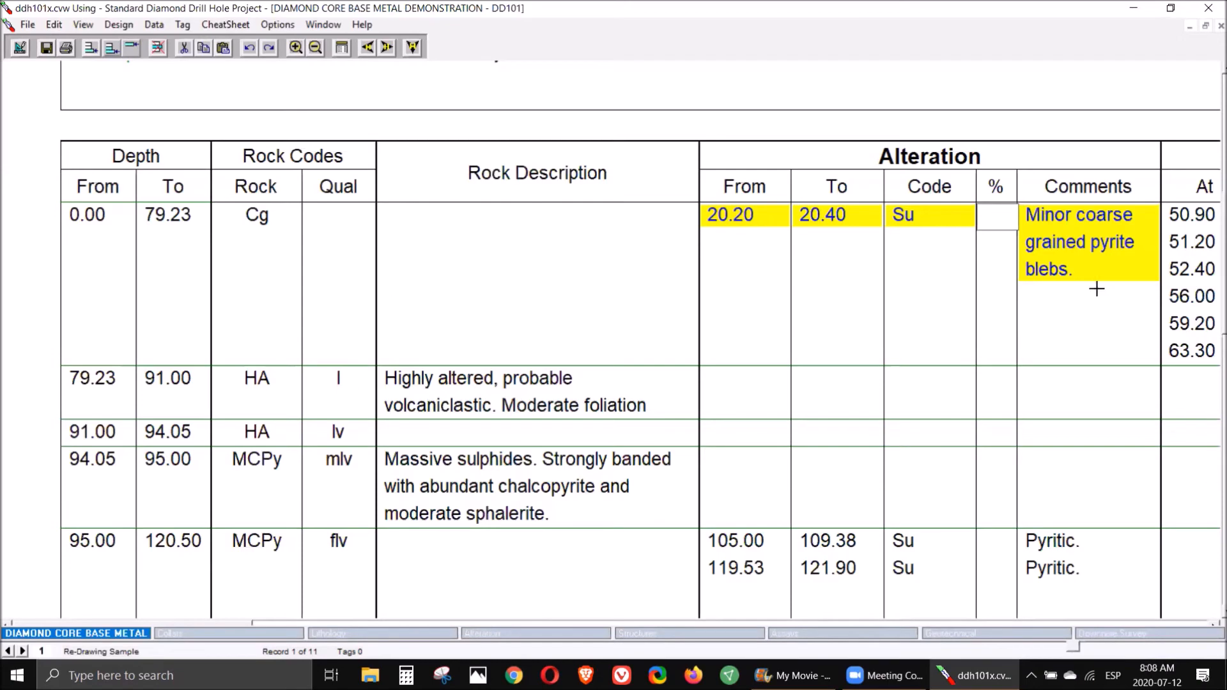
{"action": "left_click", "coordinate": [260, 634]}
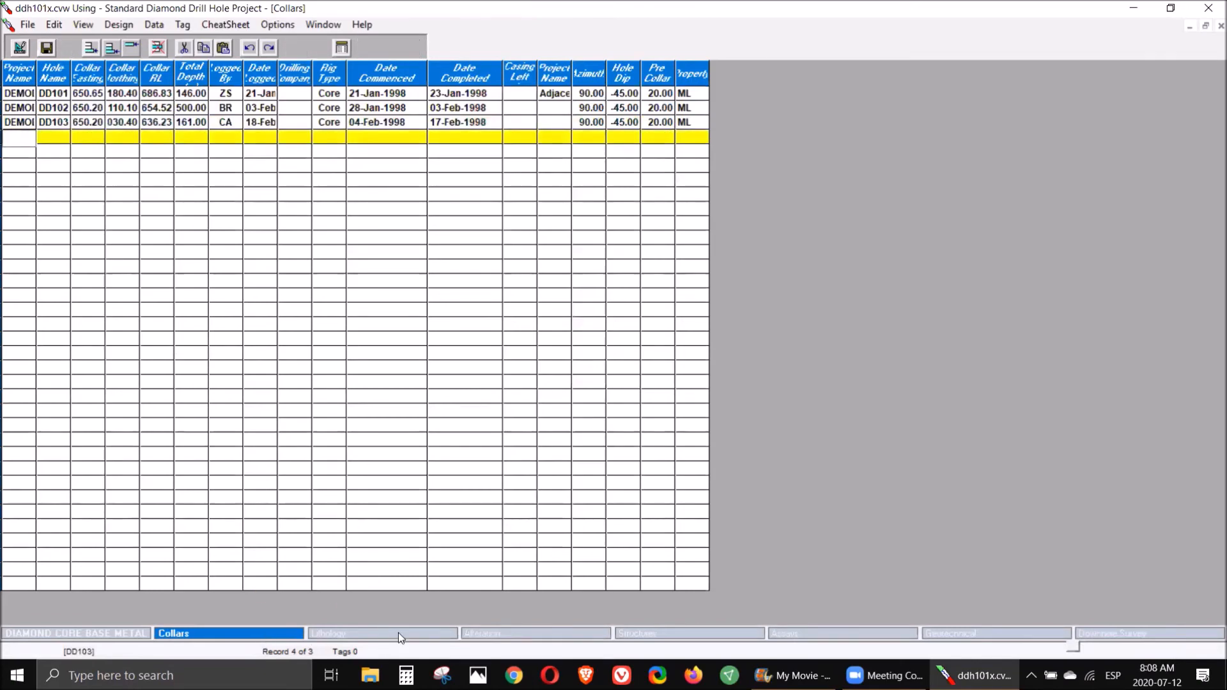
{"action": "left_click", "coordinate": [397, 632]}
{"action": "left_click", "coordinate": [499, 636]}
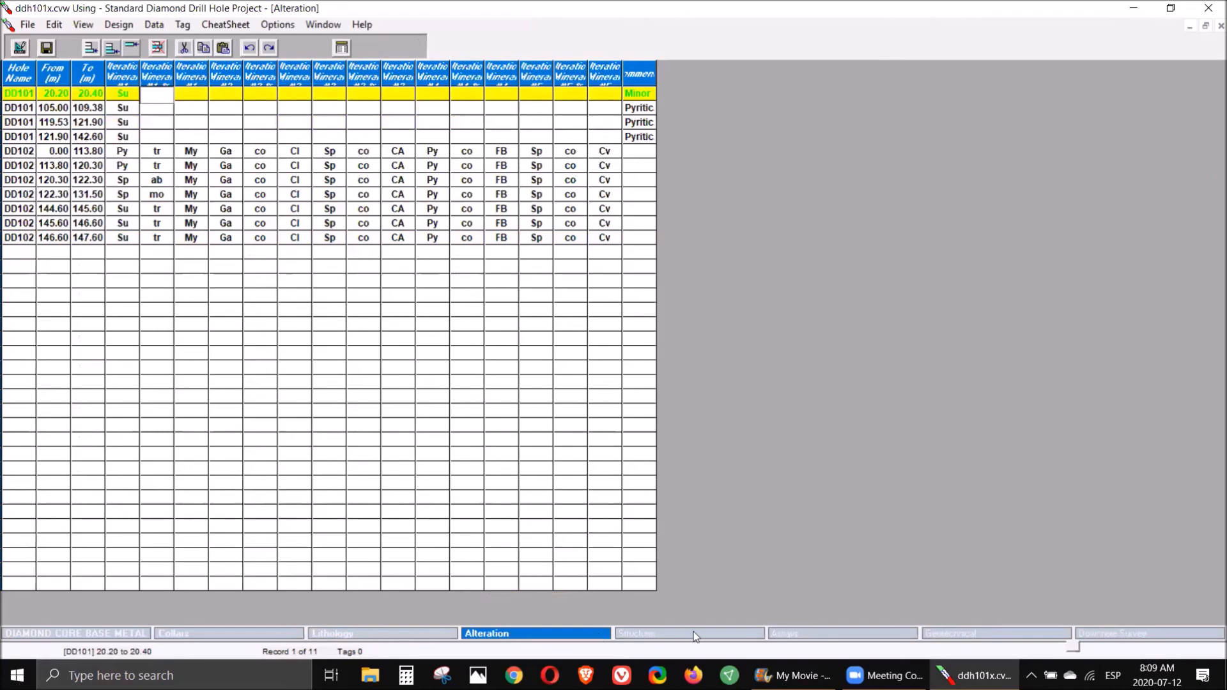
{"action": "left_click", "coordinate": [696, 635]}
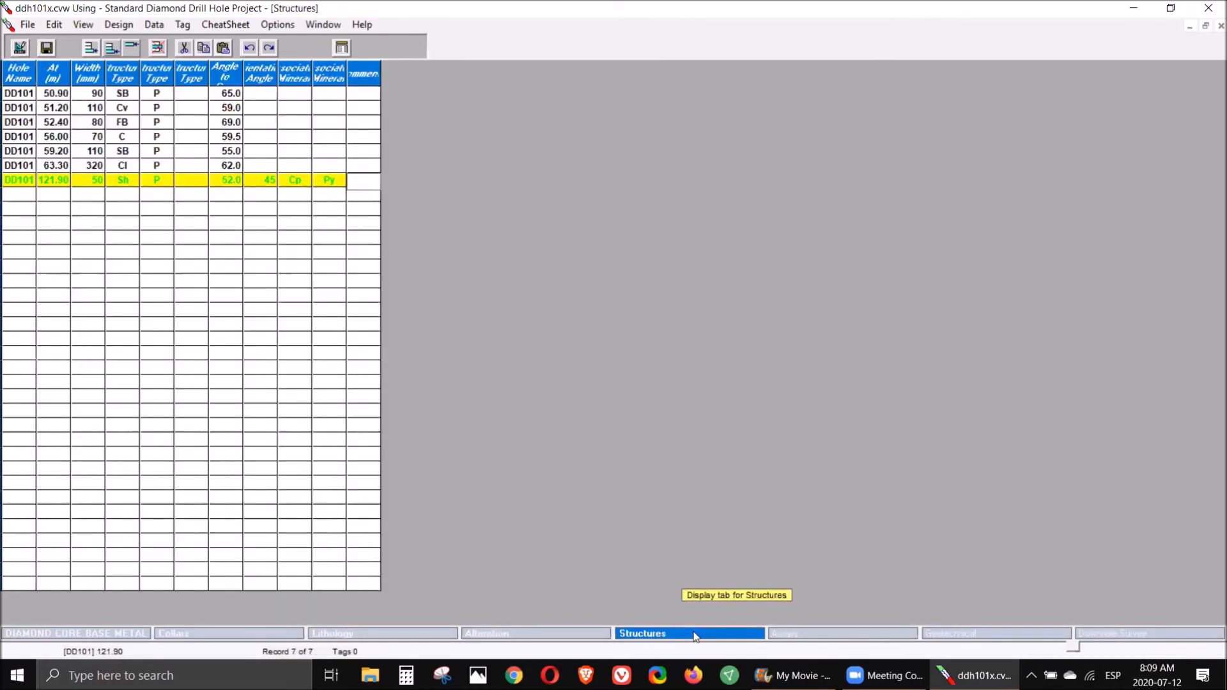
{"action": "left_click", "coordinate": [823, 637]}
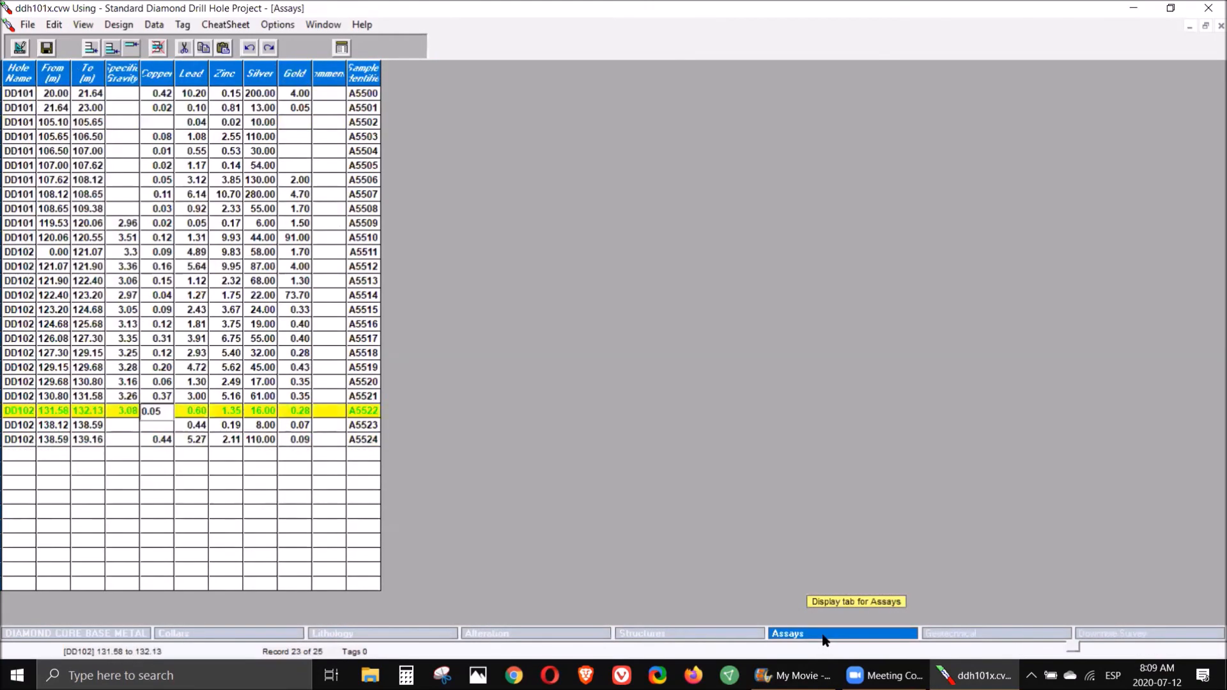
{"action": "left_click", "coordinate": [1000, 636]}
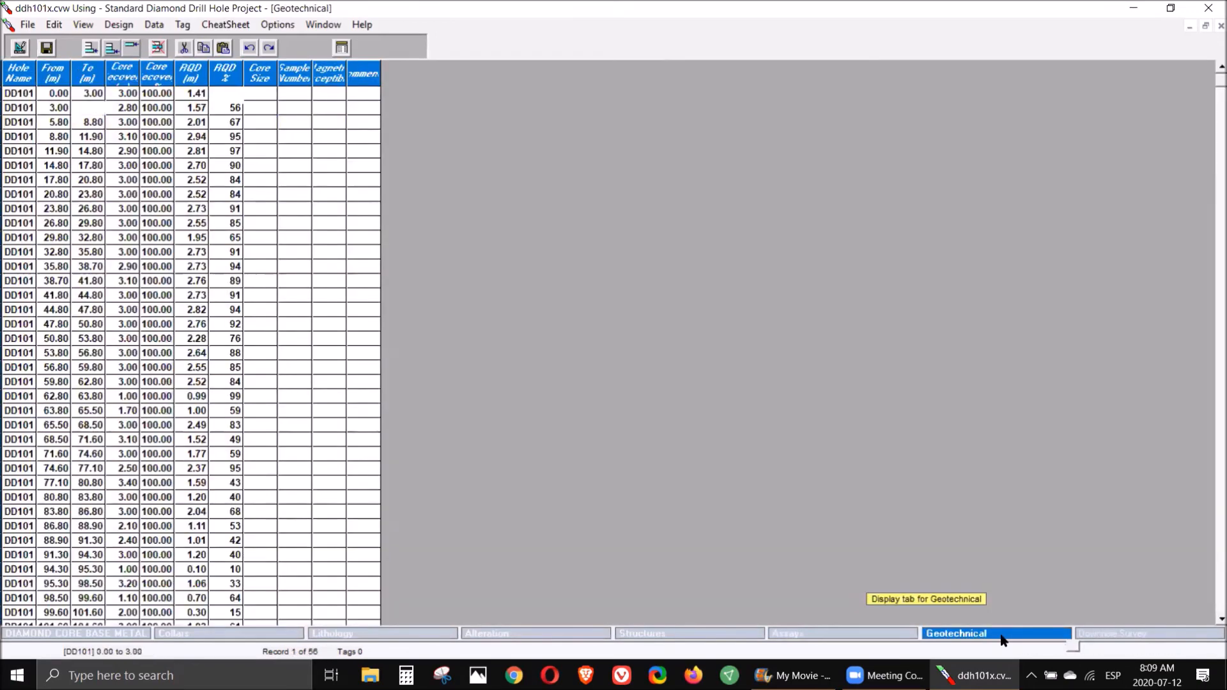
{"action": "left_click", "coordinate": [1160, 638]}
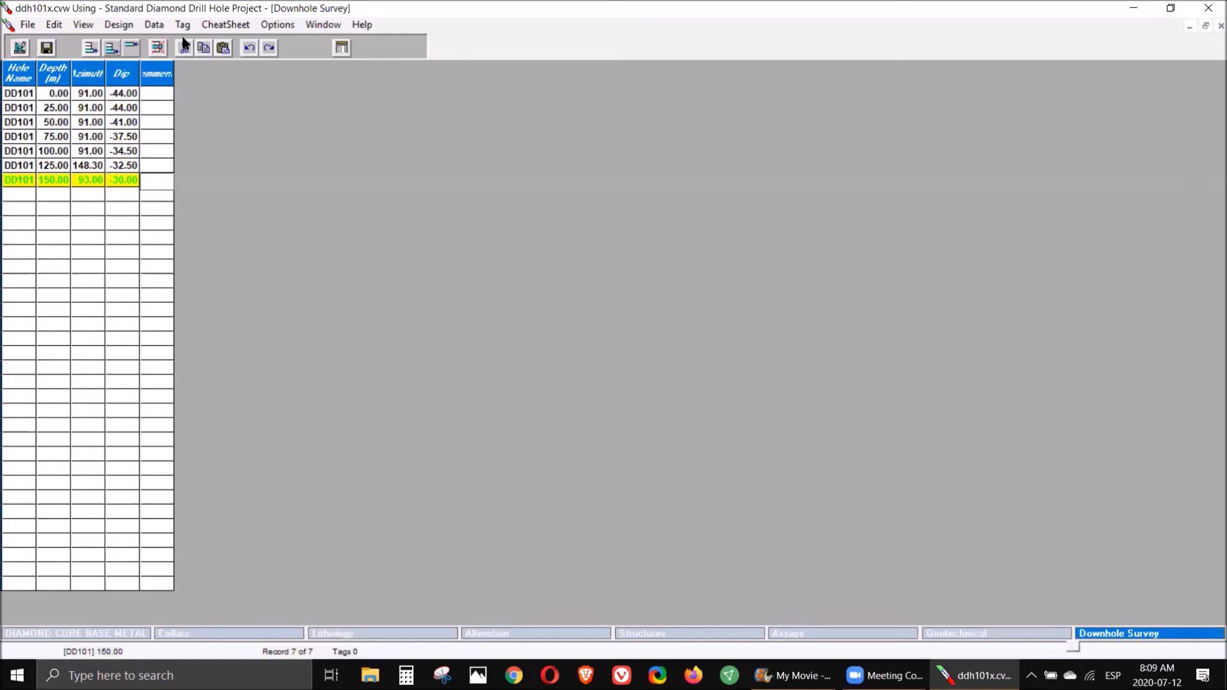
- Delete every record in the Downhole Survey table
{"action": "left_click", "coordinate": [158, 47]}
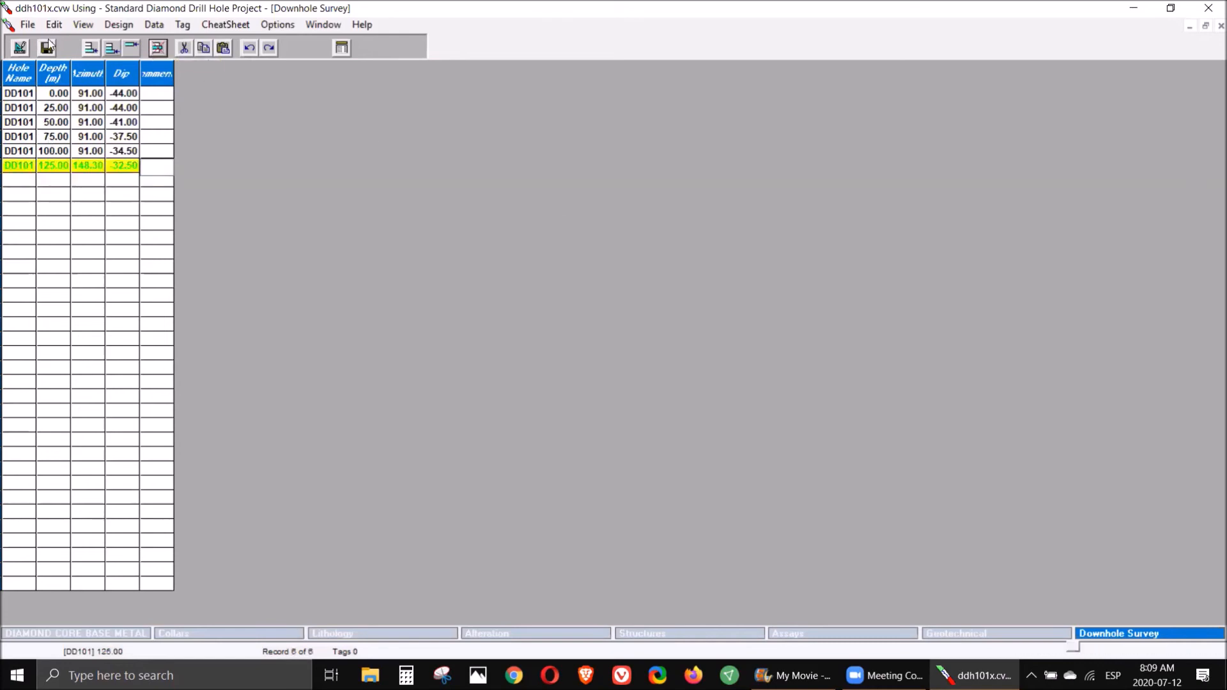
{"action": "left_click", "coordinate": [158, 48]}
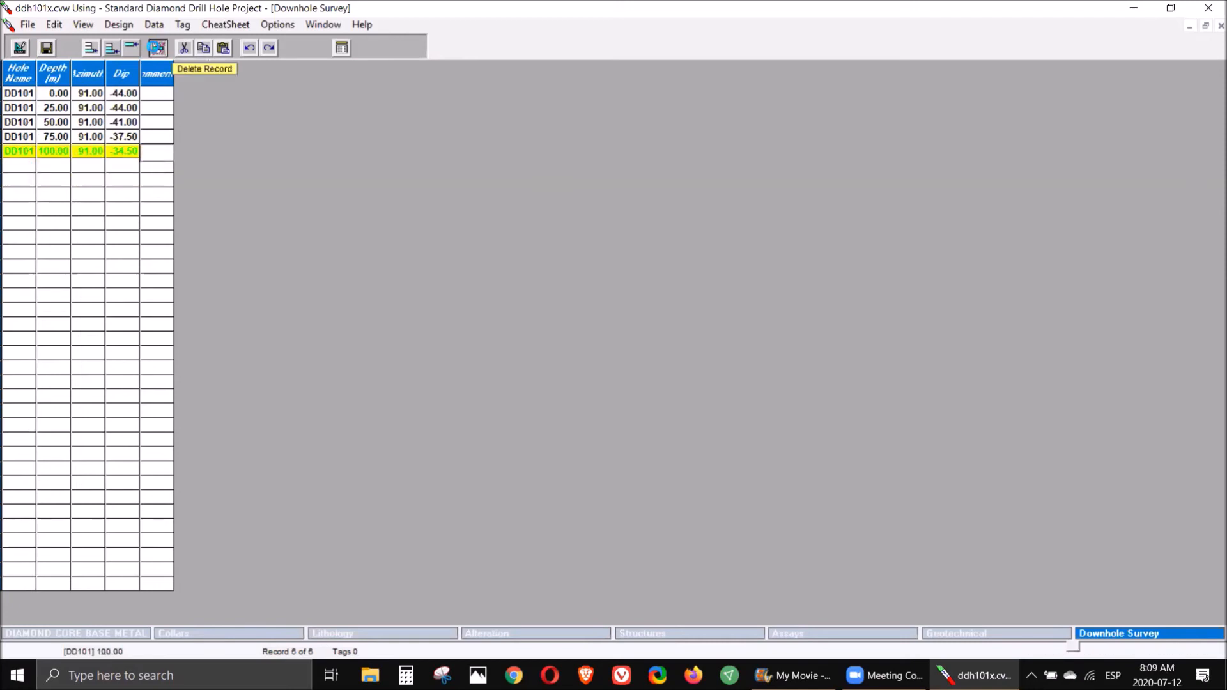
{"action": "left_click", "coordinate": [156, 48]}
{"action": "left_click", "coordinate": [157, 48]}
{"action": "left_click", "coordinate": [157, 48]}
{"action": "left_click", "coordinate": [157, 47]}
{"action": "left_click", "coordinate": [156, 48]}
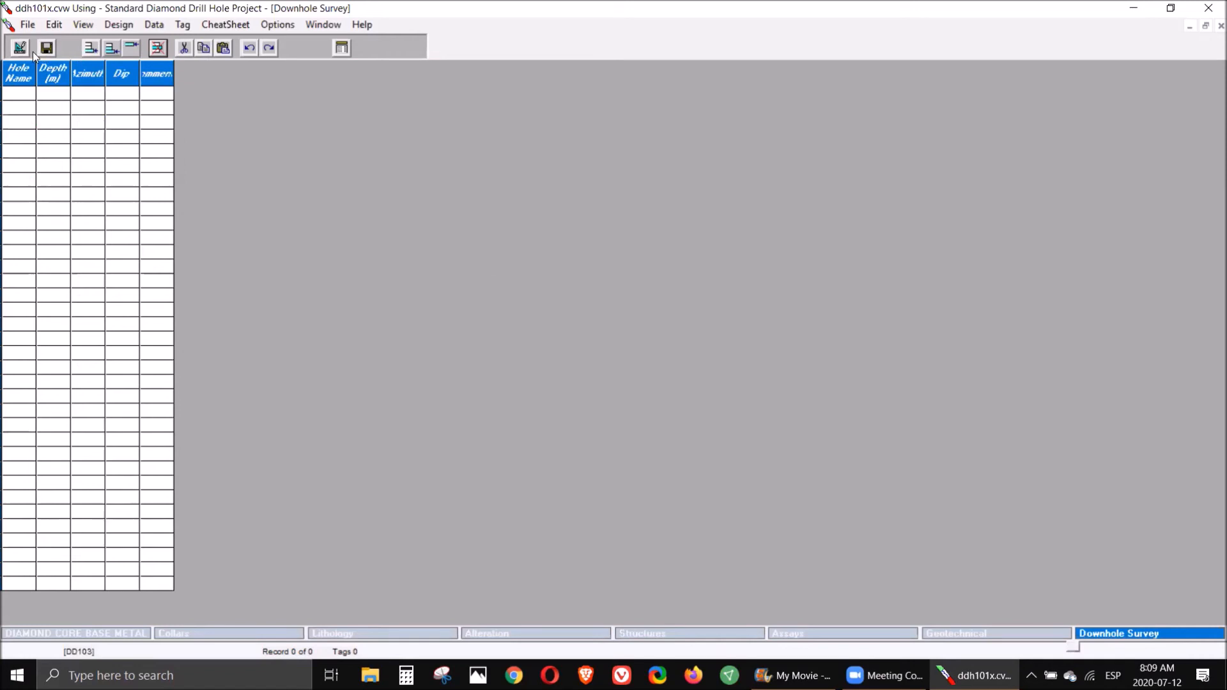
- Save the work file as MyLog.CVW on the Desktop without the fictitious demonstration data
{"action": "left_click", "coordinate": [28, 25]}
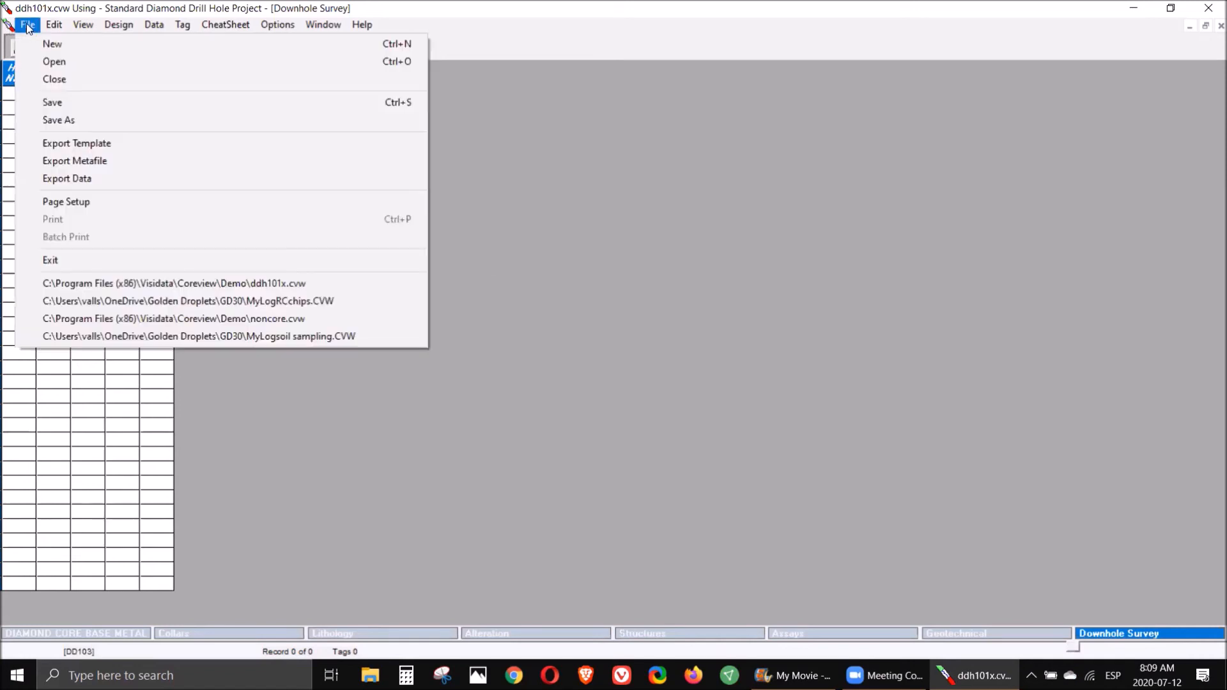
{"action": "left_click", "coordinate": [88, 126]}
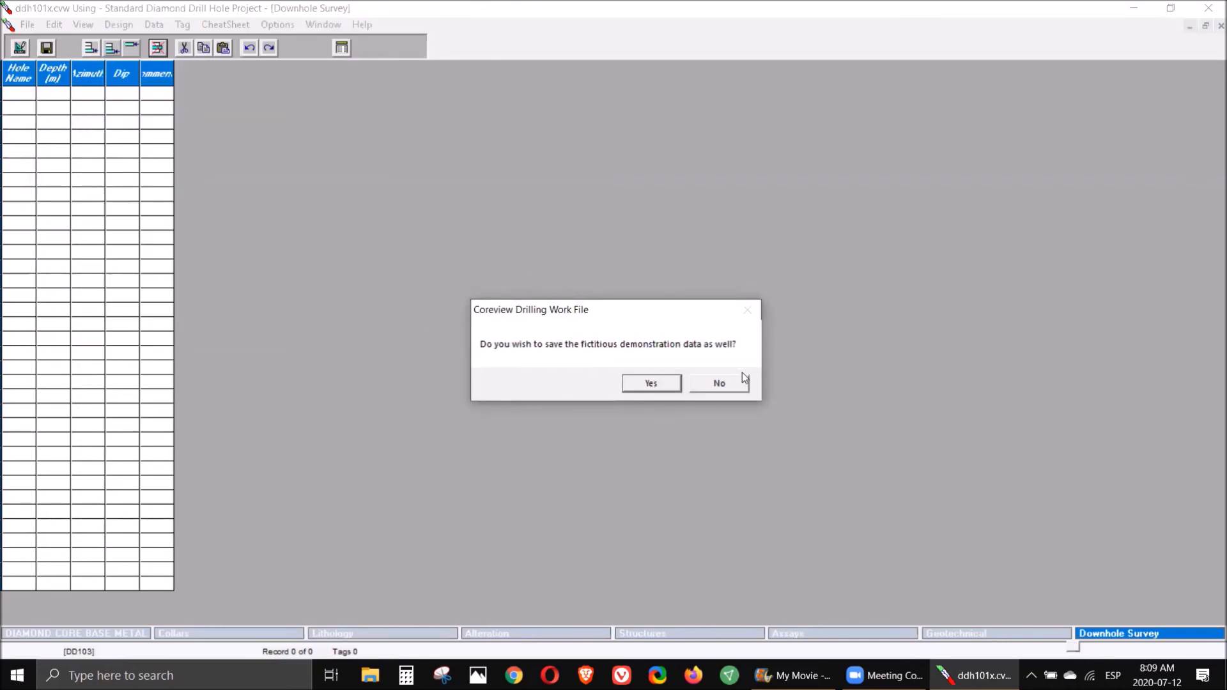
{"action": "left_click", "coordinate": [722, 384]}
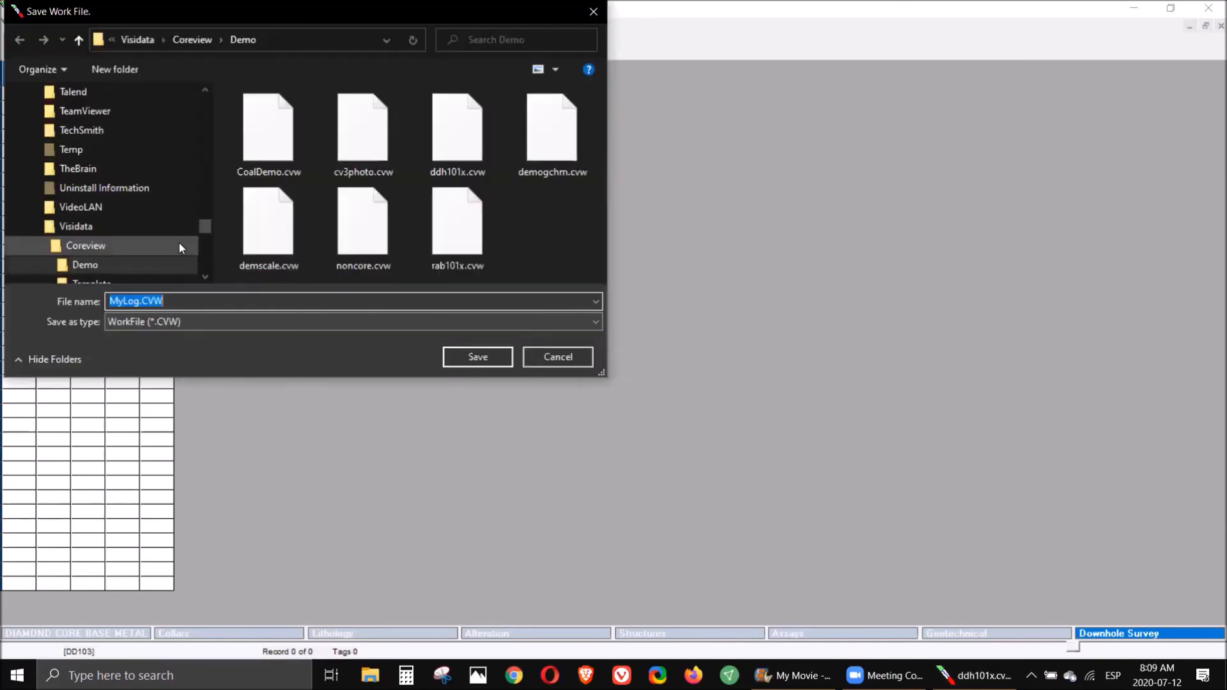
{"action": "left_click_drag", "start_coordinate": [205, 226], "coordinate": [207, 103]}
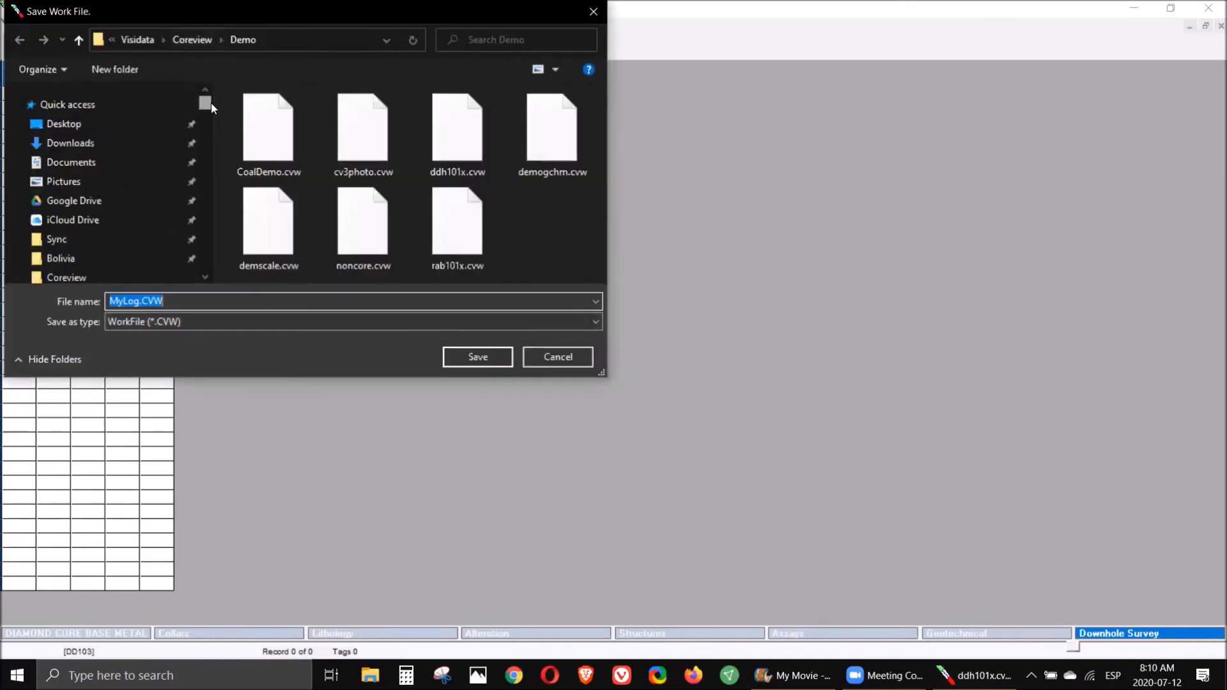
{"action": "left_click", "coordinate": [92, 131]}
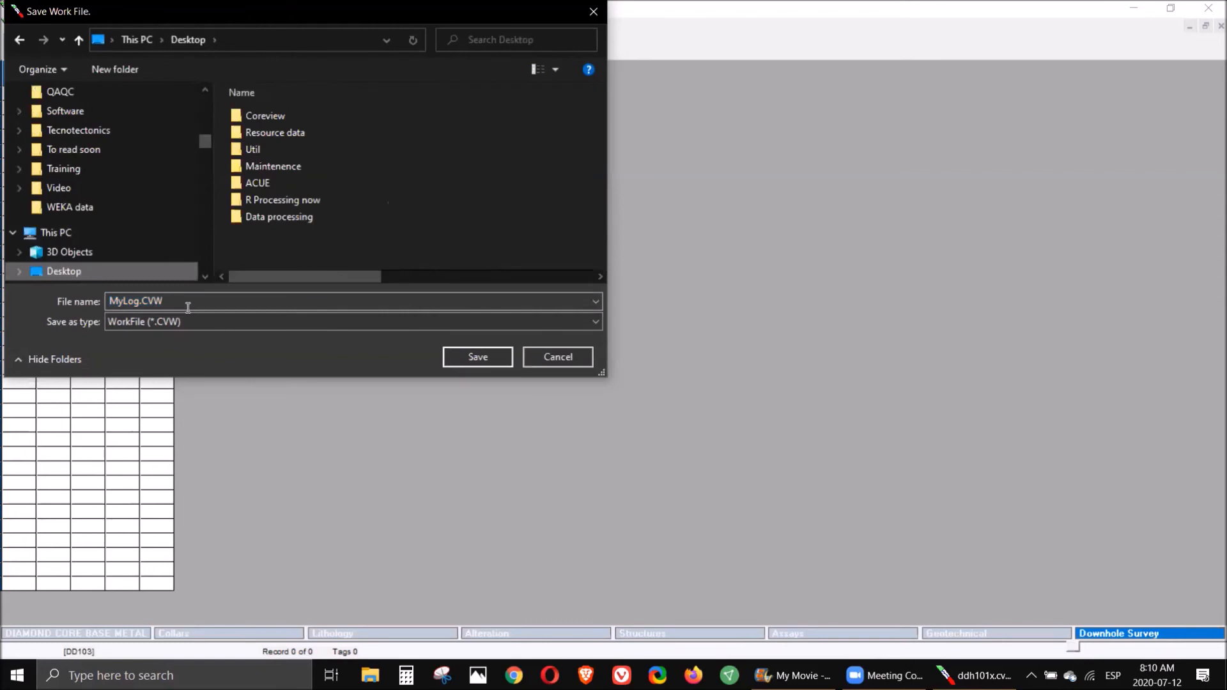
{"action": "left_click", "coordinate": [478, 358]}
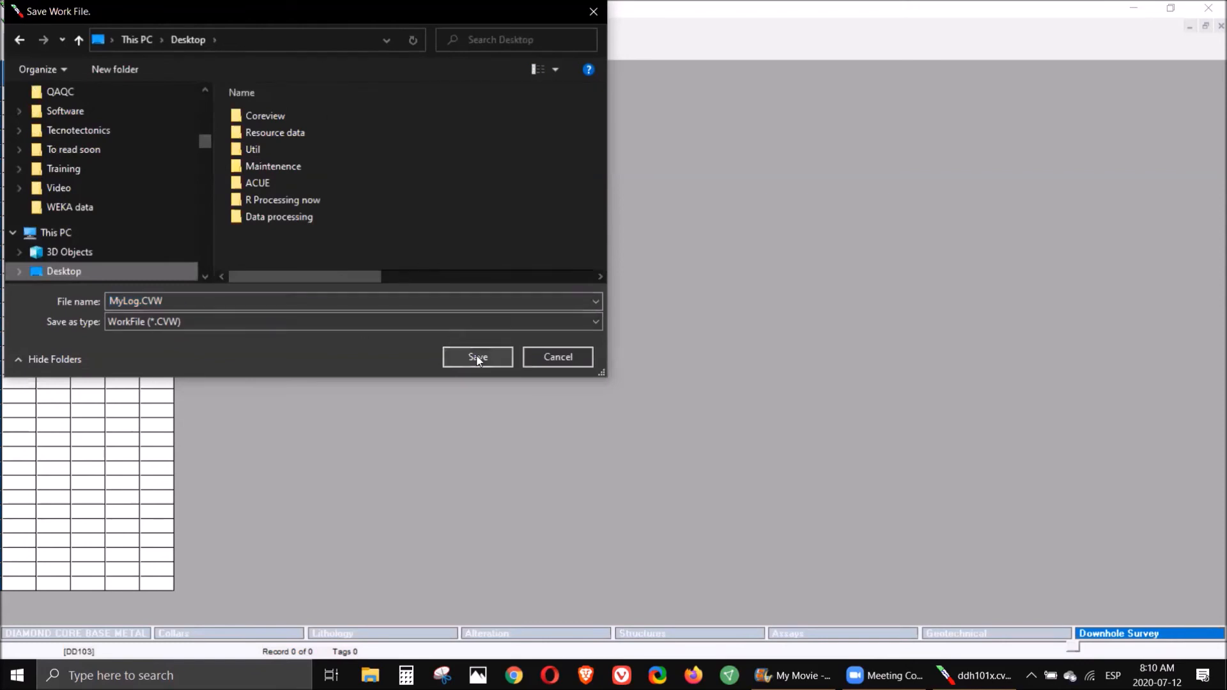
- Close Coreview, relaunch it and dismiss the demonstration applications dialog
{"action": "left_click", "coordinate": [1211, 11]}
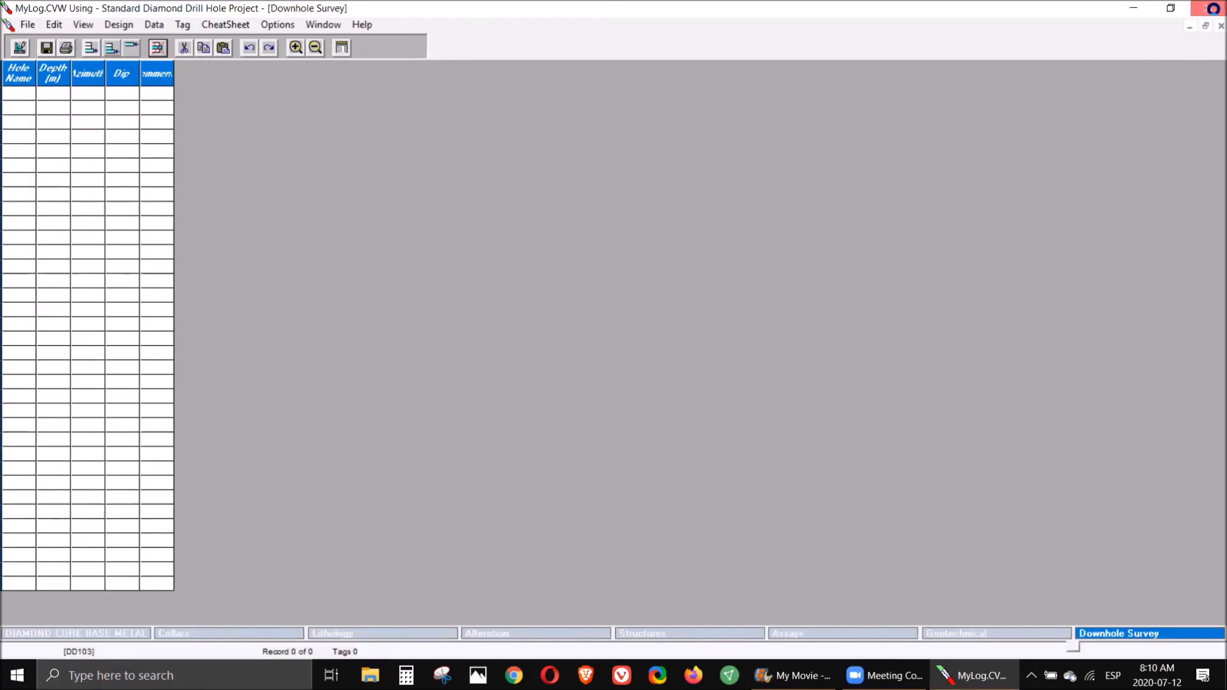
{"action": "left_click", "coordinate": [1210, 11]}
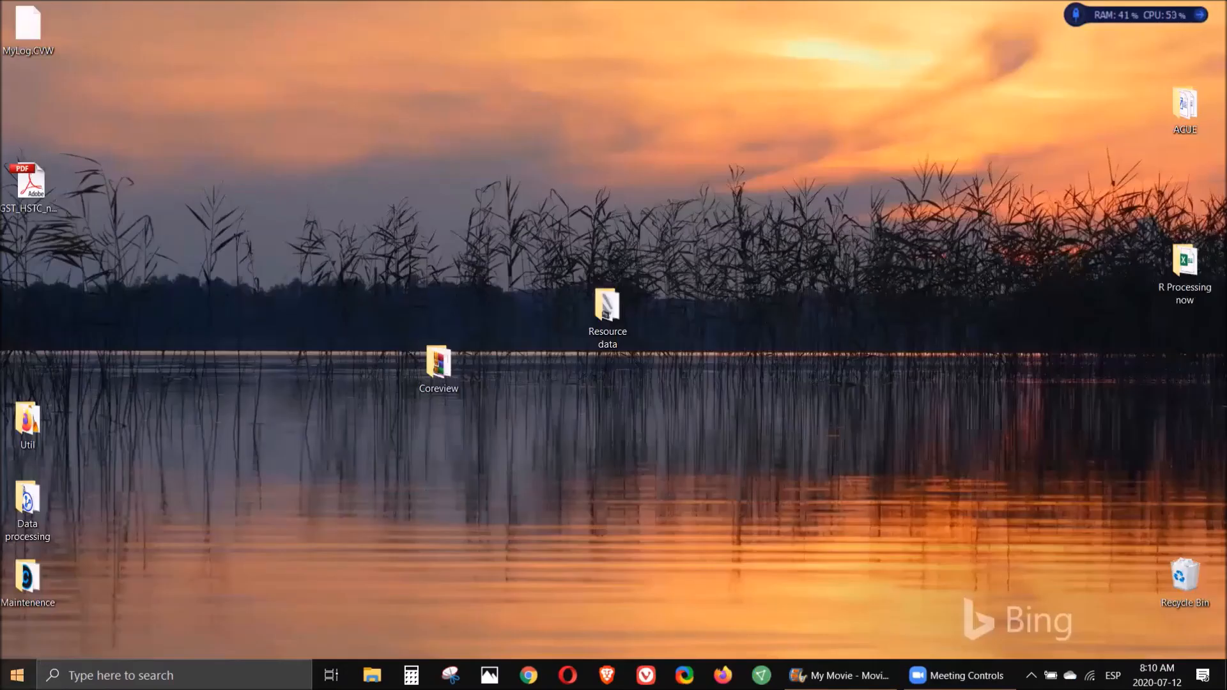
{"action": "left_click", "coordinate": [17, 675]}
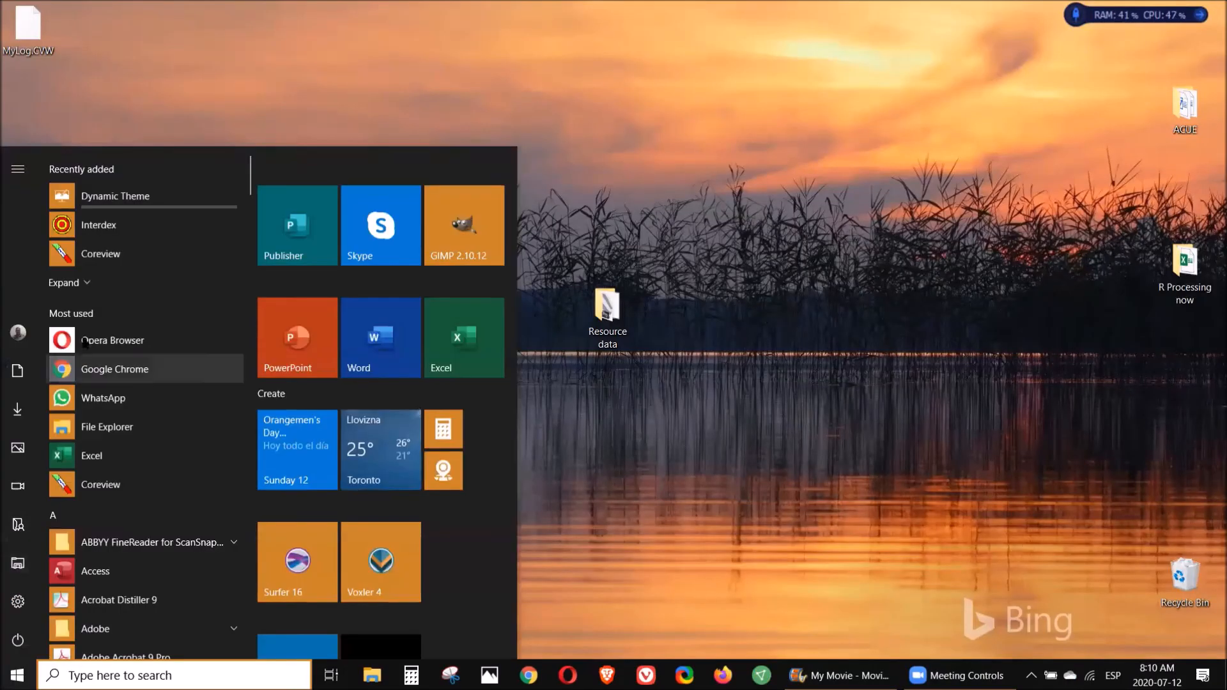
{"action": "left_click", "coordinate": [62, 260]}
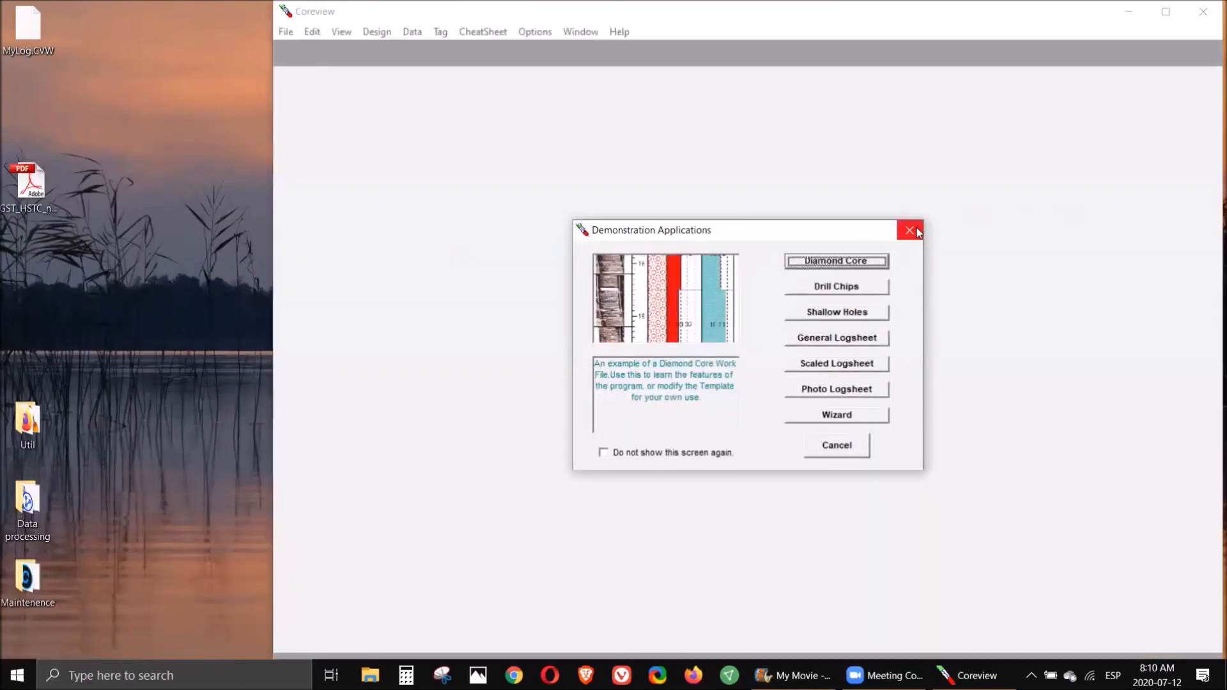
{"action": "left_click", "coordinate": [910, 231]}
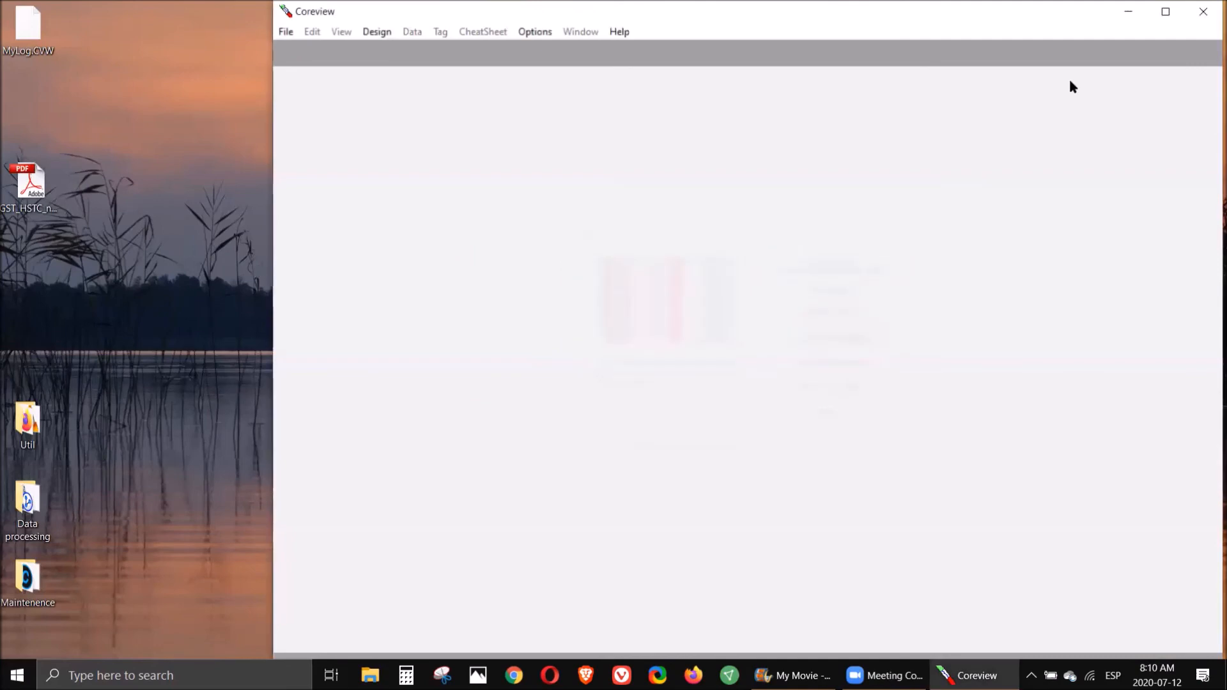
- Maximize the Coreview window and open the MyLog.CVW work file from the Desktop
{"action": "double_click", "coordinate": [1110, 17]}
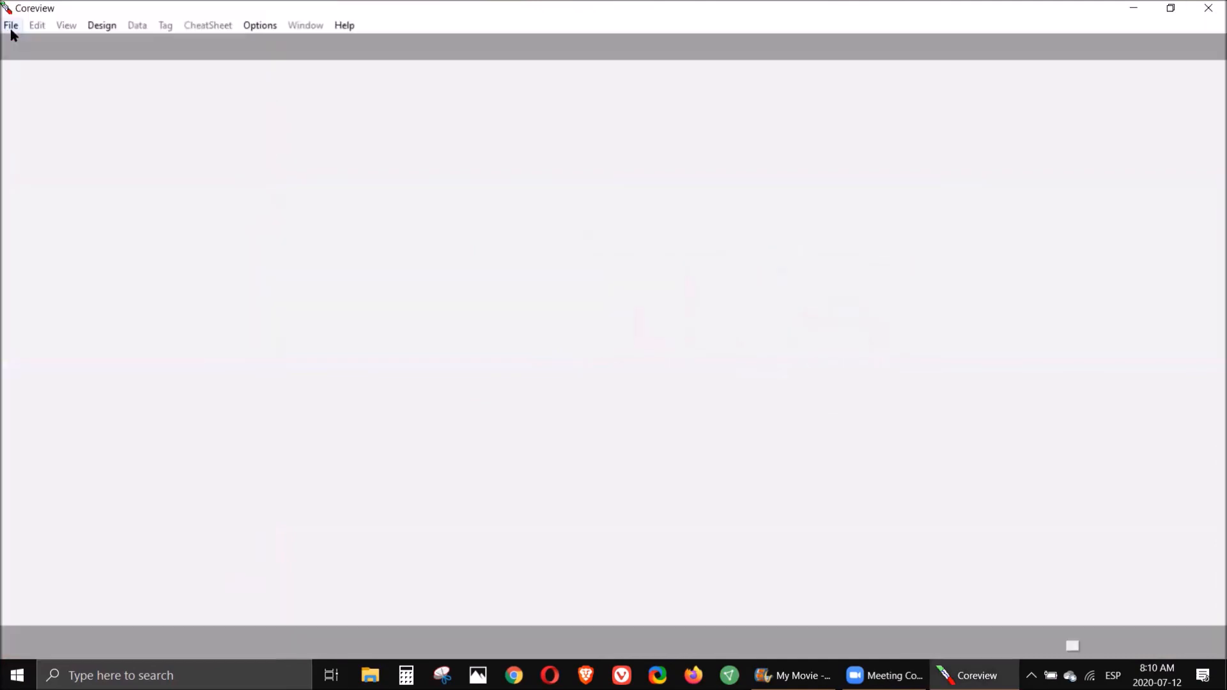
{"action": "left_click", "coordinate": [10, 29]}
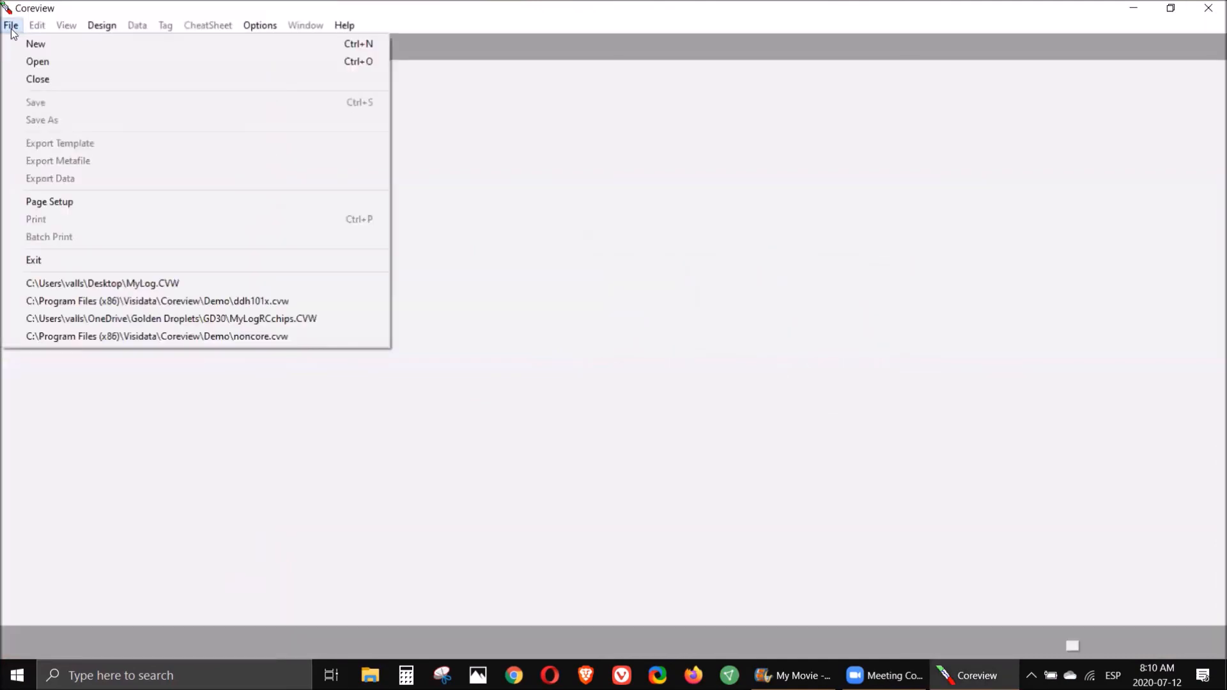
{"action": "left_click", "coordinate": [22, 64]}
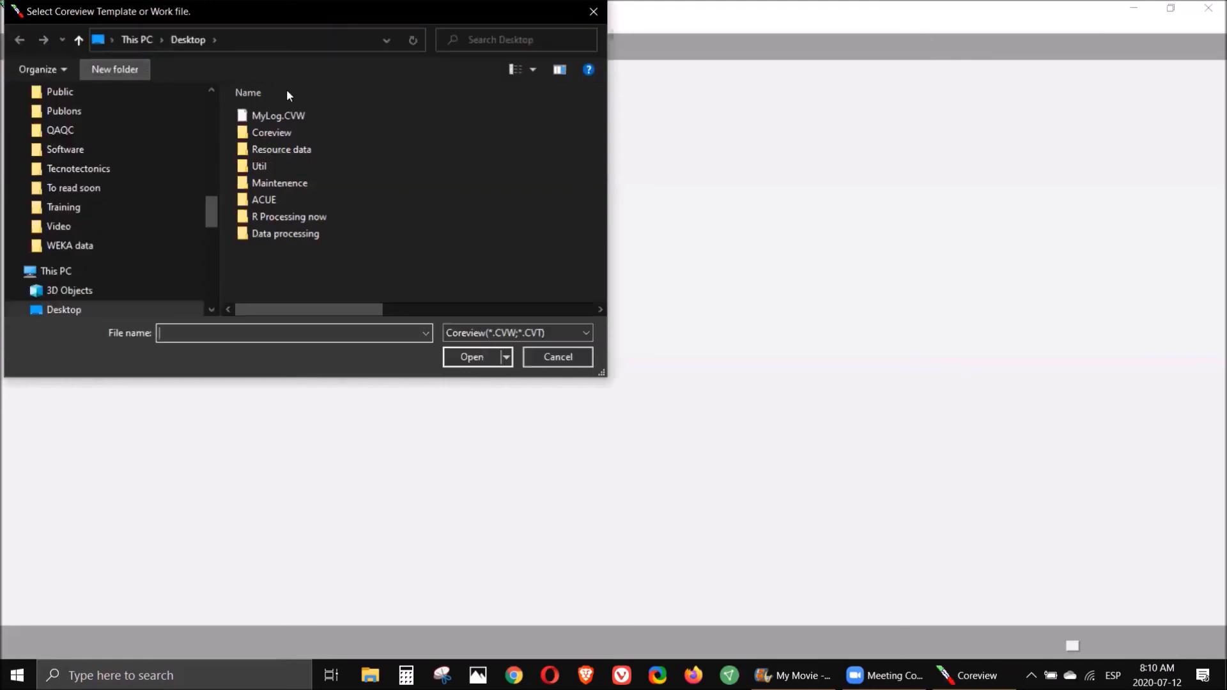
{"action": "left_click", "coordinate": [276, 119]}
{"action": "left_click", "coordinate": [462, 363]}
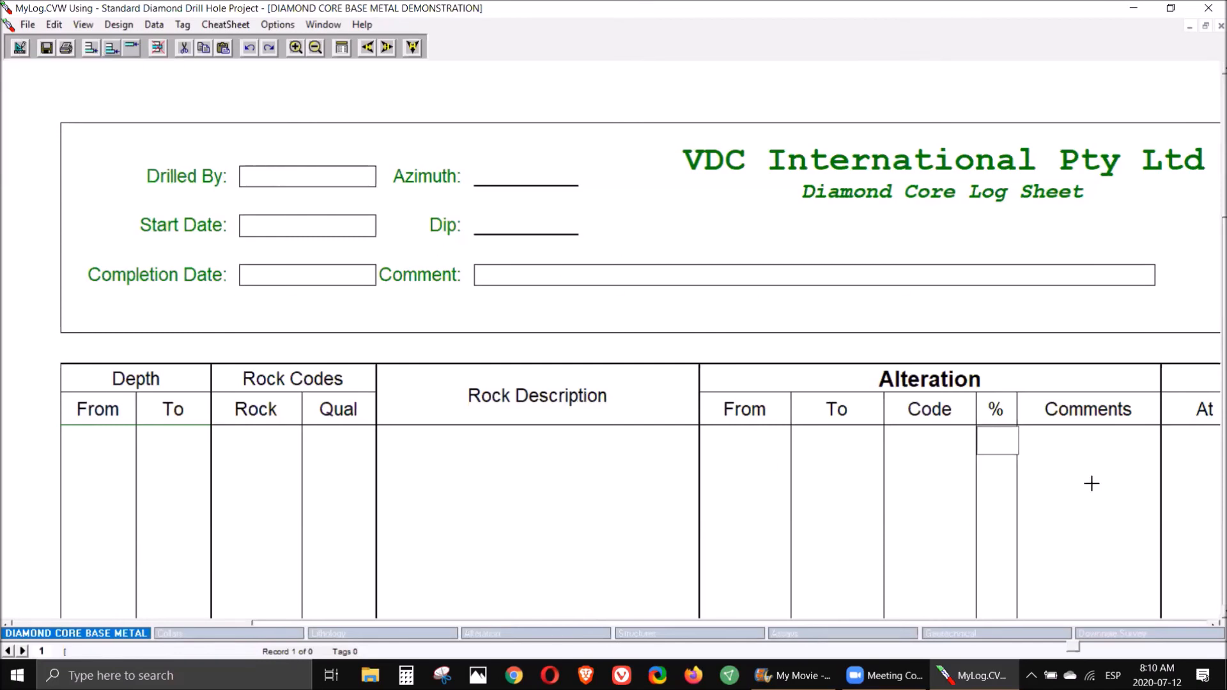
- In the logsheet designer, change the header title line to "Name of your company"
{"action": "left_click", "coordinate": [20, 49]}
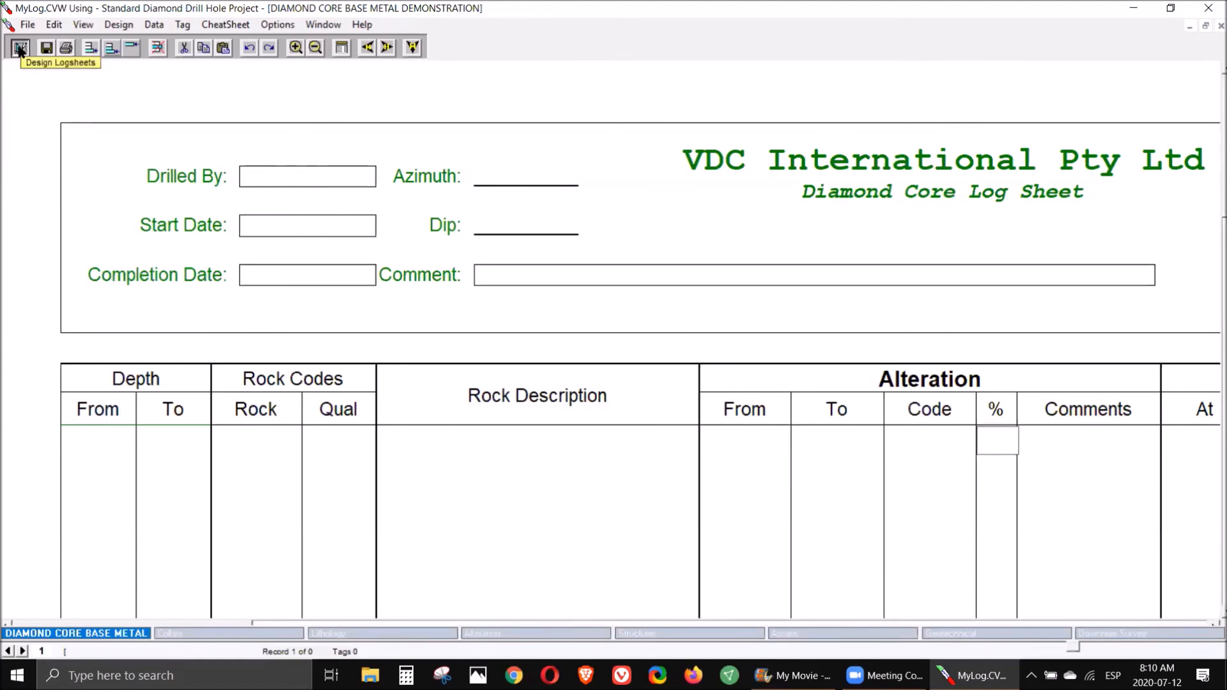
{"action": "right_click", "coordinate": [621, 101]}
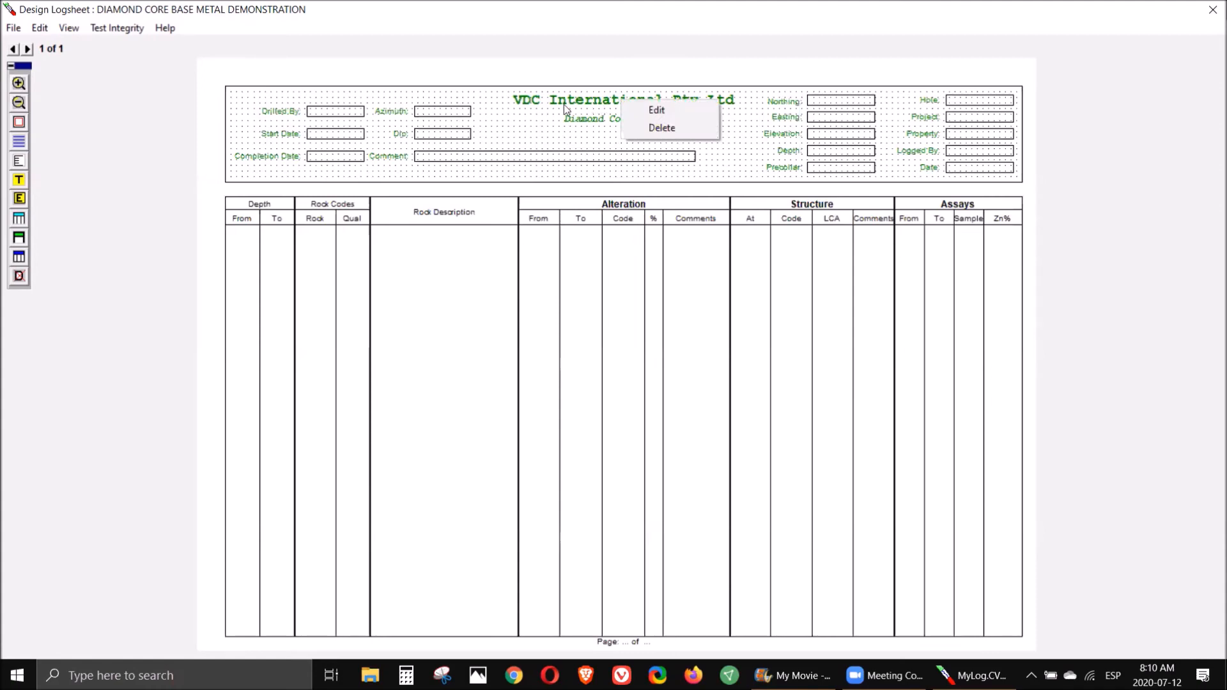
{"action": "left_click", "coordinate": [659, 110]}
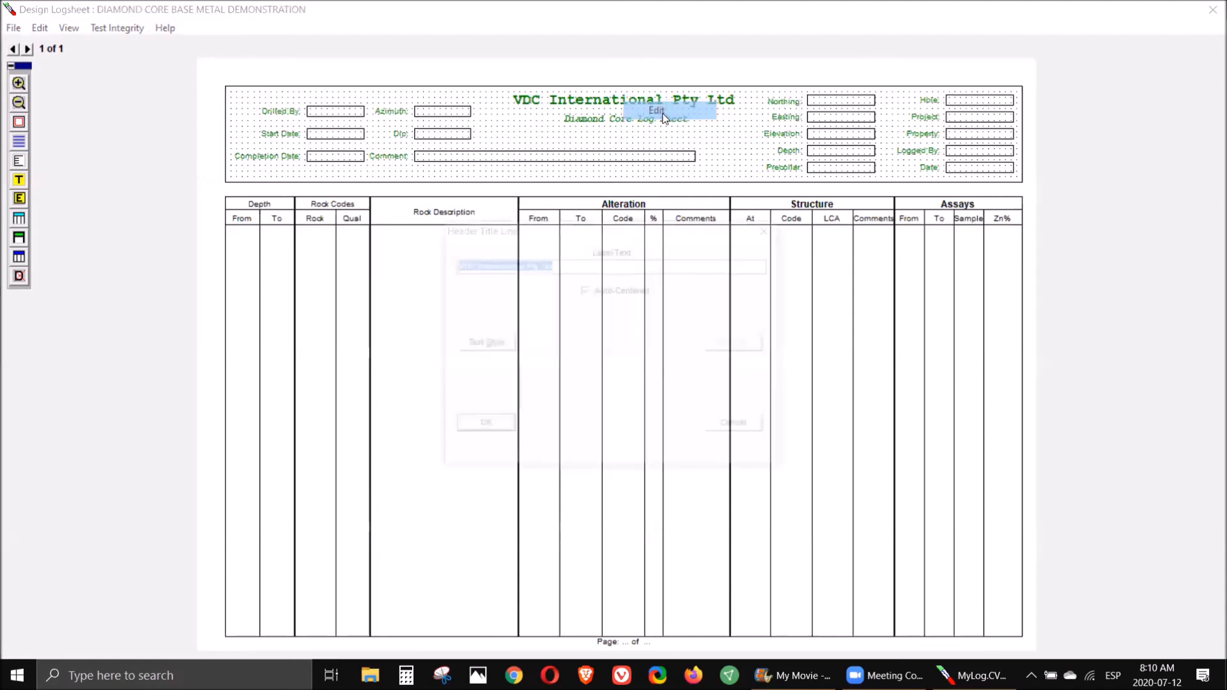
{"action": "type", "text": "Na"}
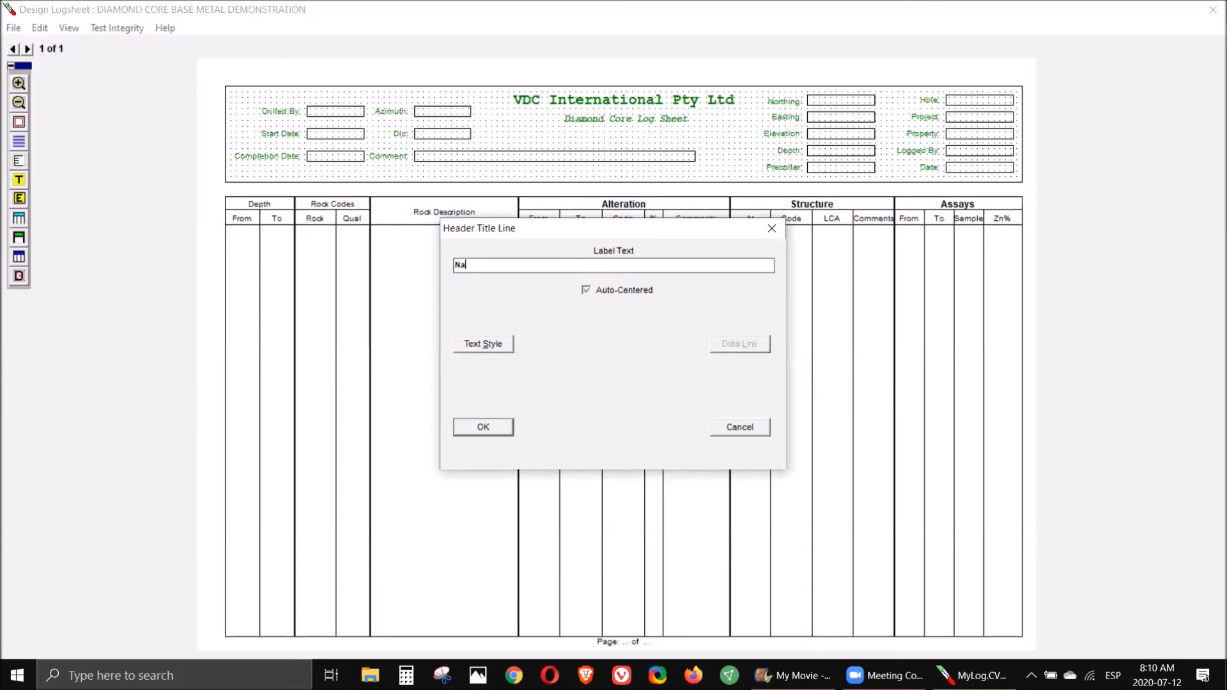
{"action": "type", "text": "me of your"}
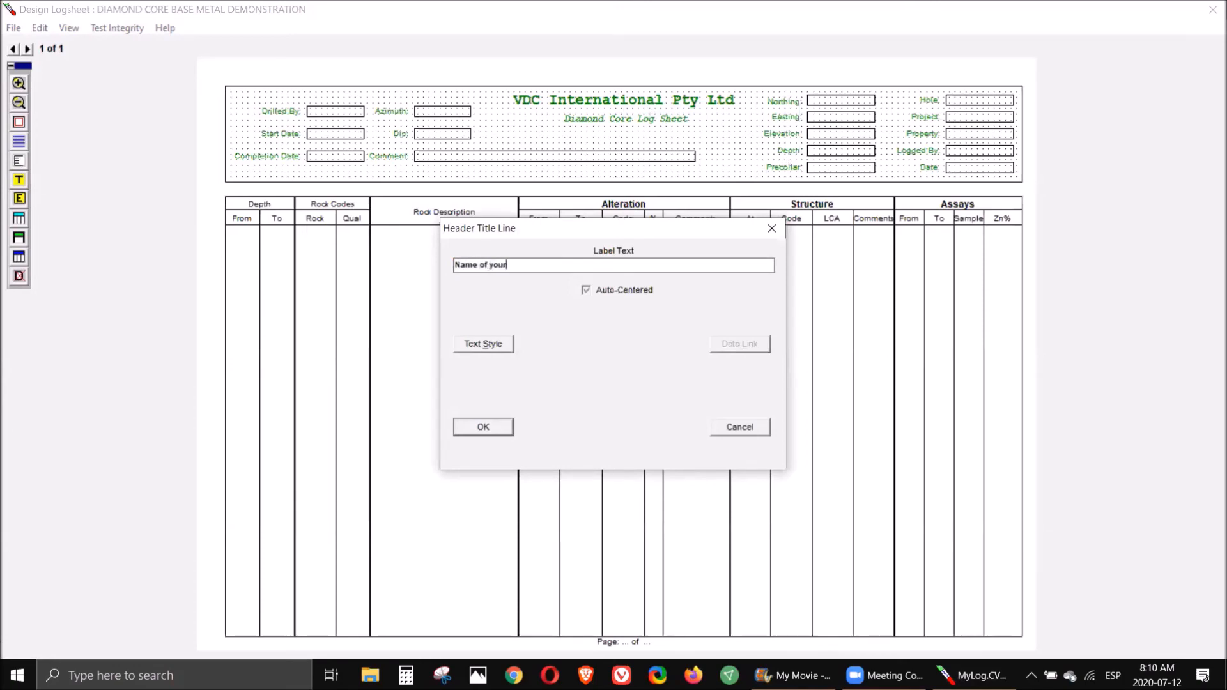
{"action": "type", "text": " company"}
{"action": "left_click", "coordinate": [478, 427]}
- Change the header subtitle to "project name" and exit the designer to data entry and editing
{"action": "right_click", "coordinate": [642, 125]}
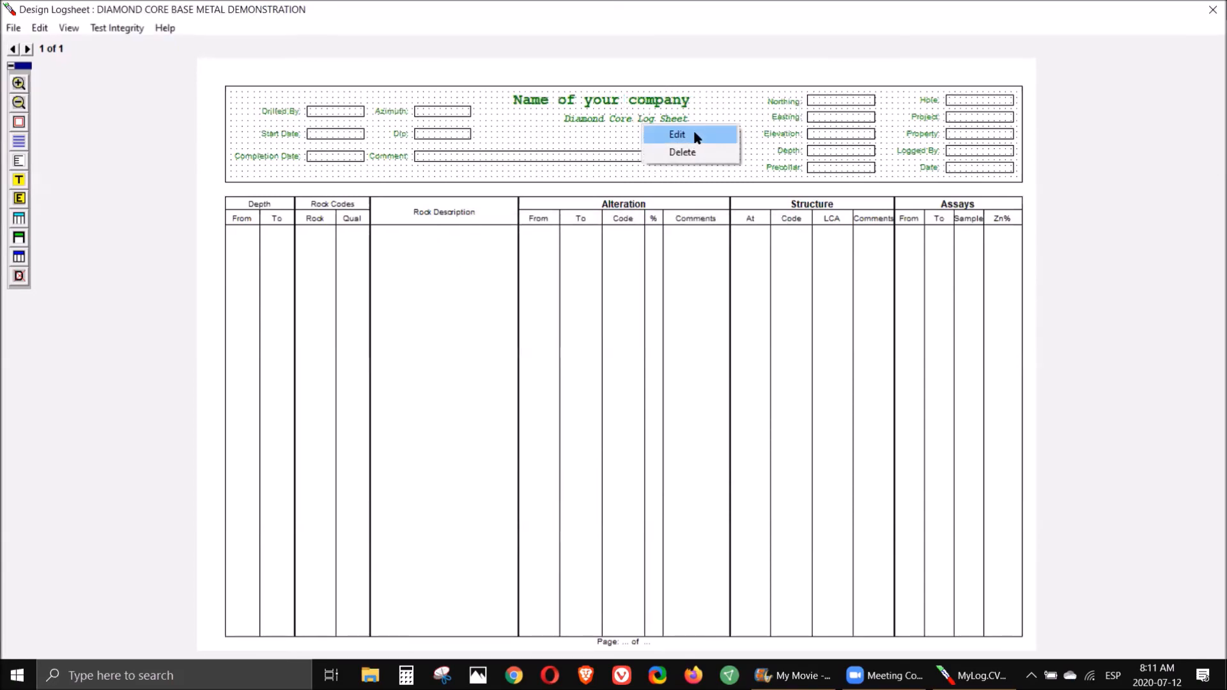
{"action": "left_click", "coordinate": [677, 134]}
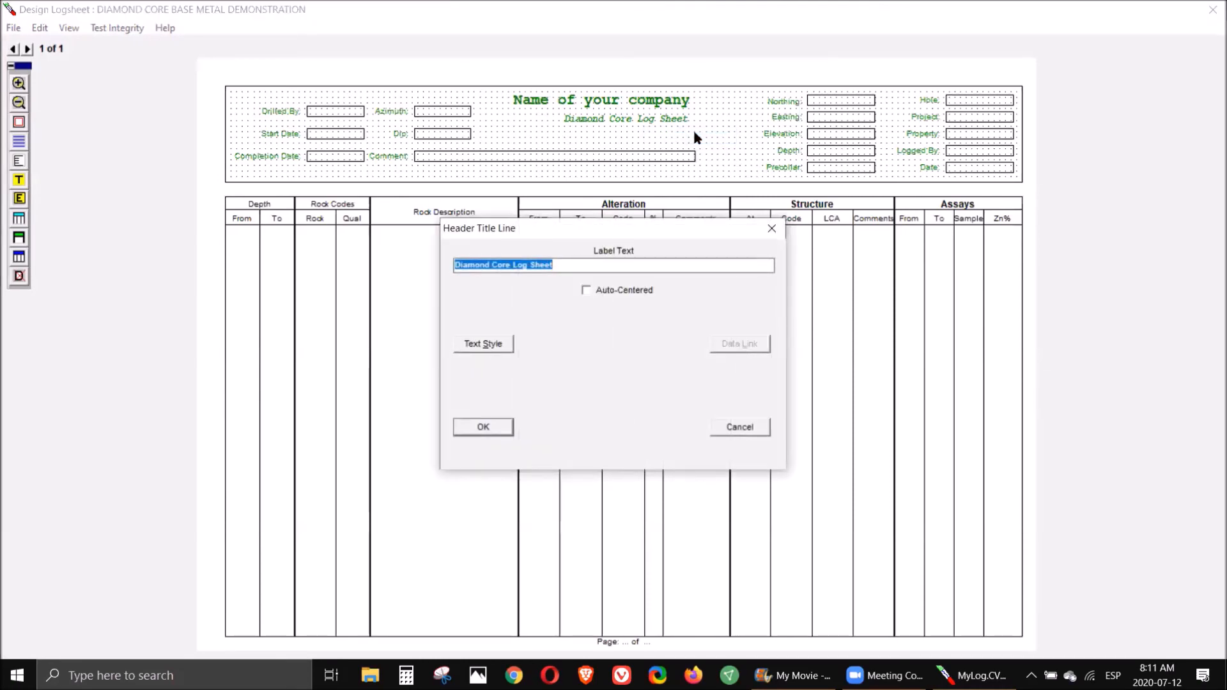
{"action": "type", "text": "project name"}
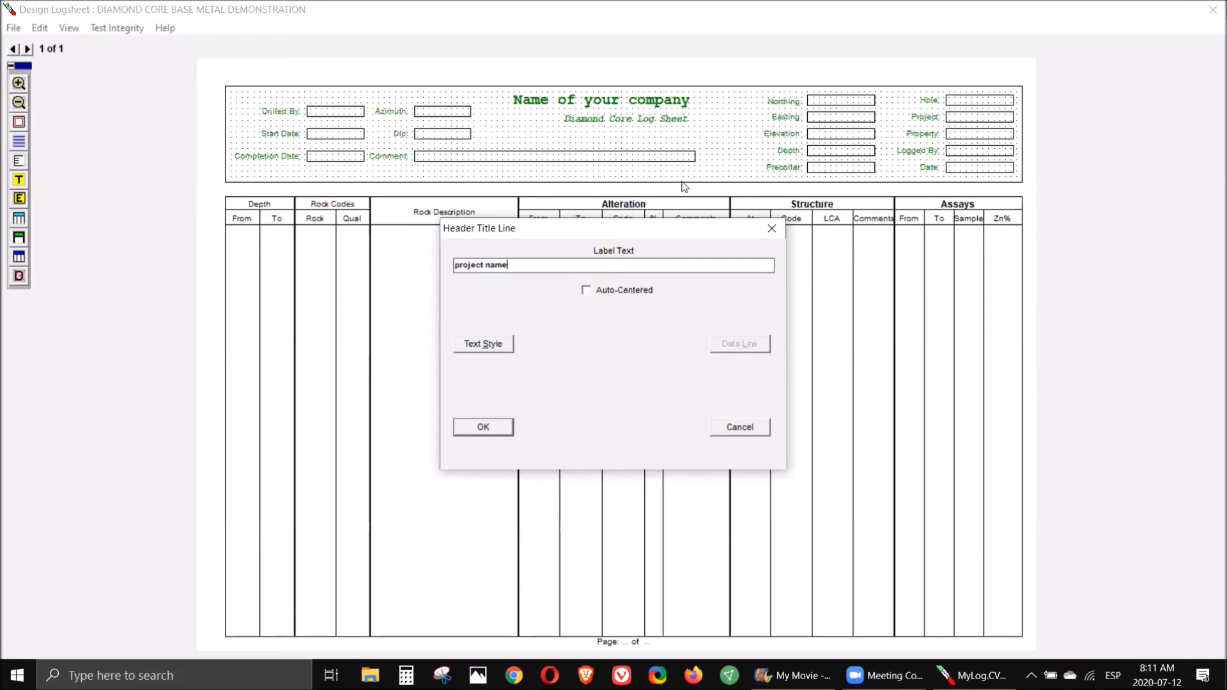
{"action": "left_click", "coordinate": [498, 429]}
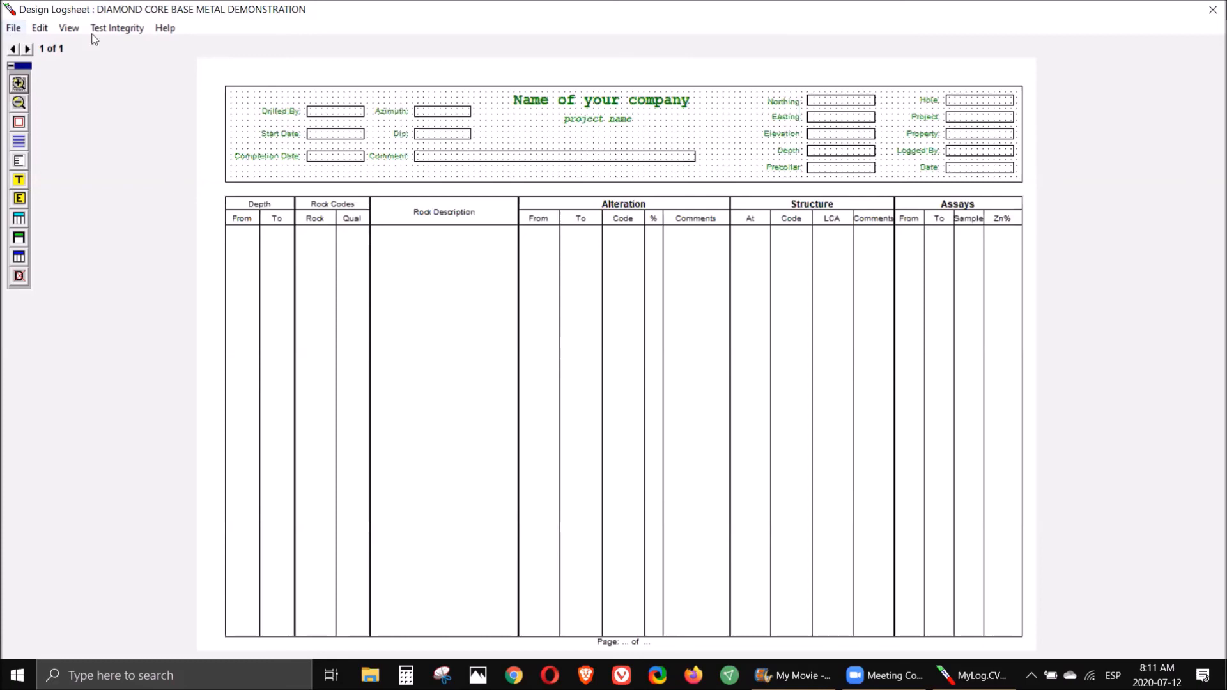
{"action": "left_click", "coordinate": [7, 29]}
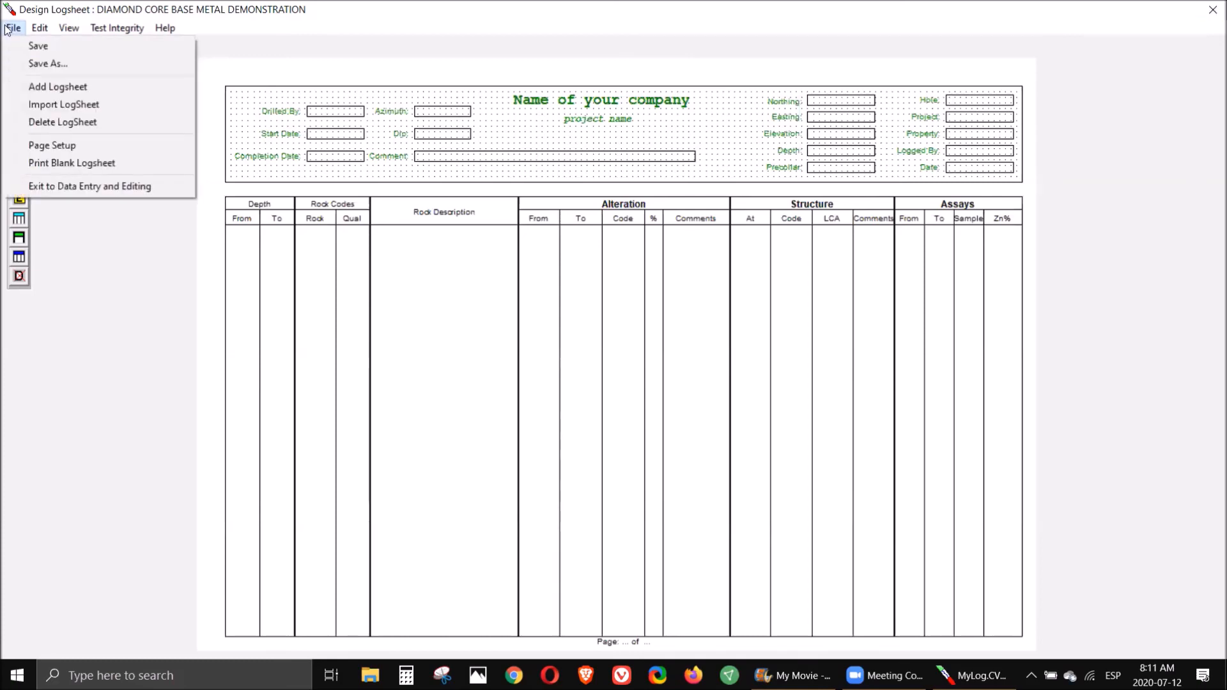
{"action": "left_click", "coordinate": [121, 186]}
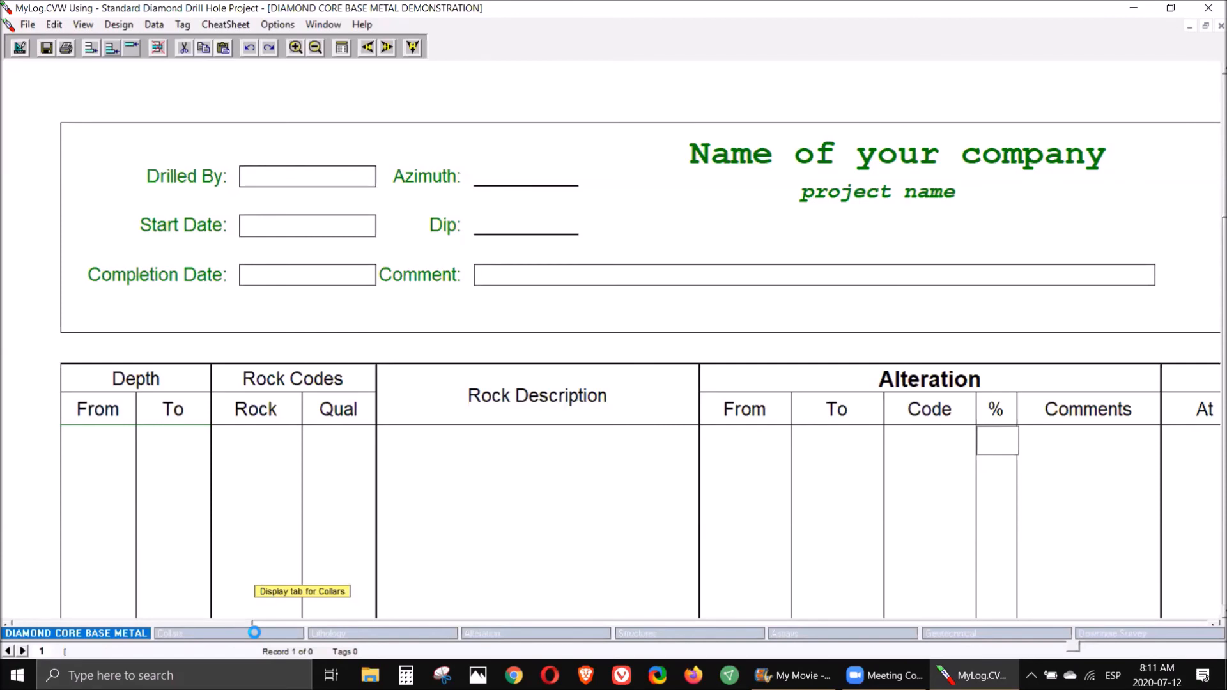
- Delete the first Project Name field from the Collars table, confirming the deletion
{"action": "left_click", "coordinate": [254, 633]}
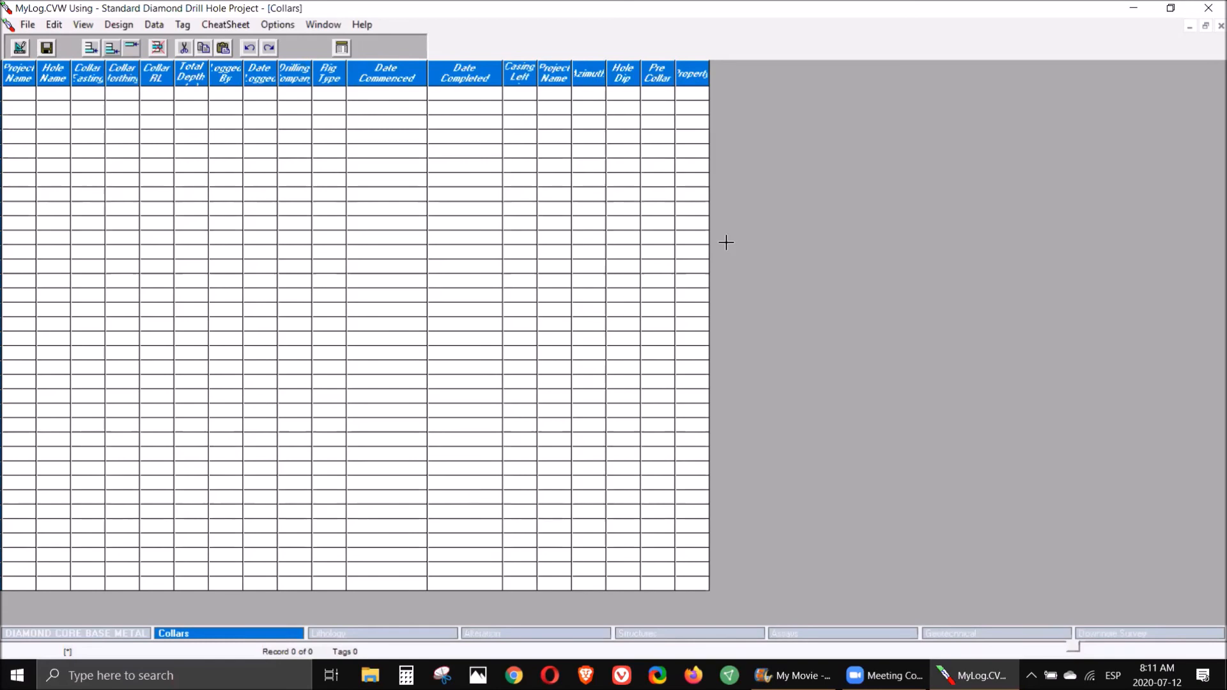
{"action": "left_click", "coordinate": [654, 74]}
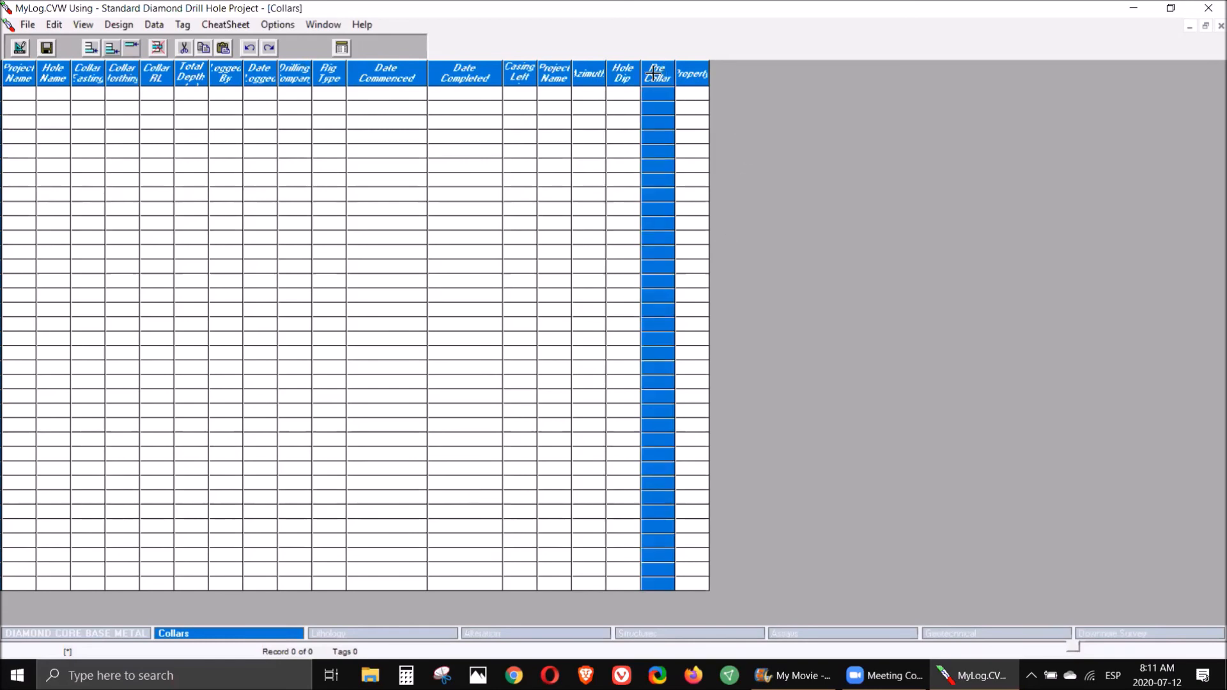
{"action": "left_click", "coordinate": [116, 26]}
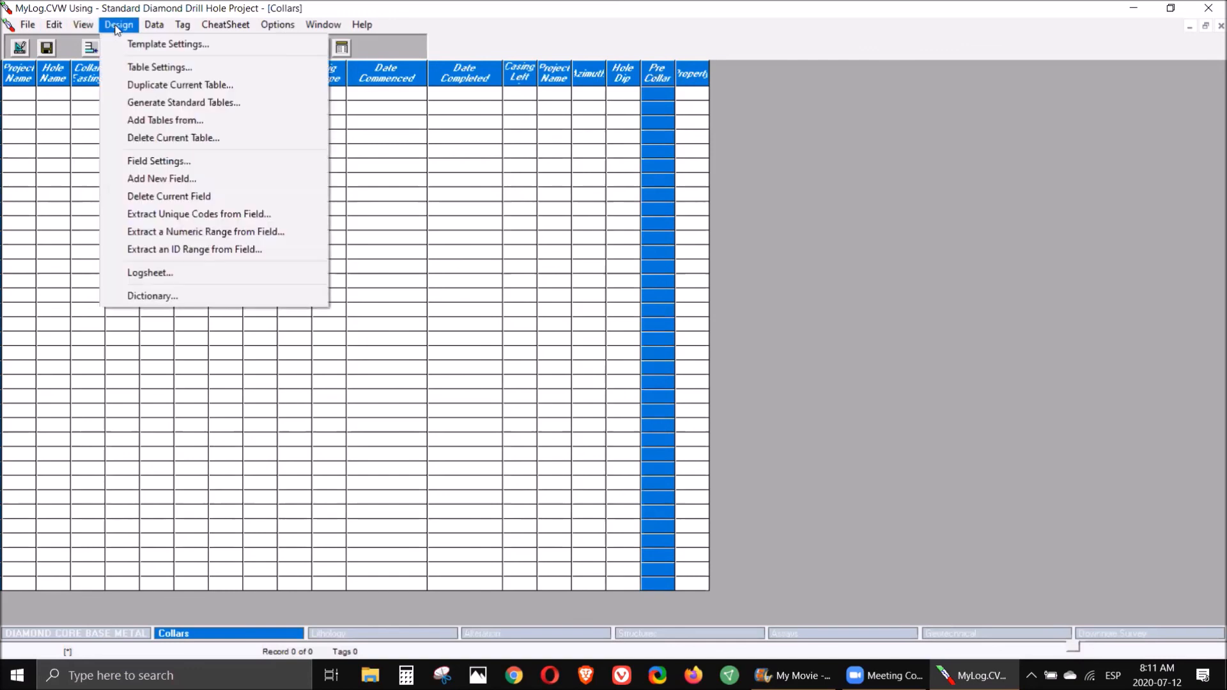
{"action": "left_click", "coordinate": [202, 198]}
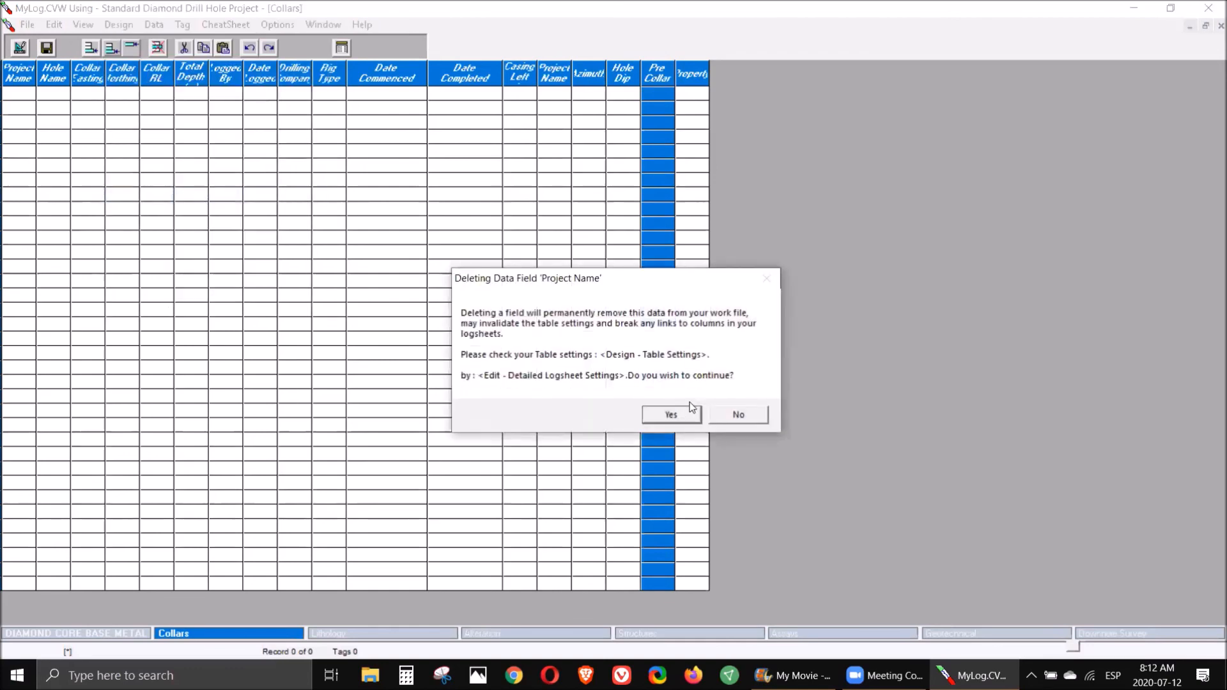
{"action": "left_click", "coordinate": [671, 415]}
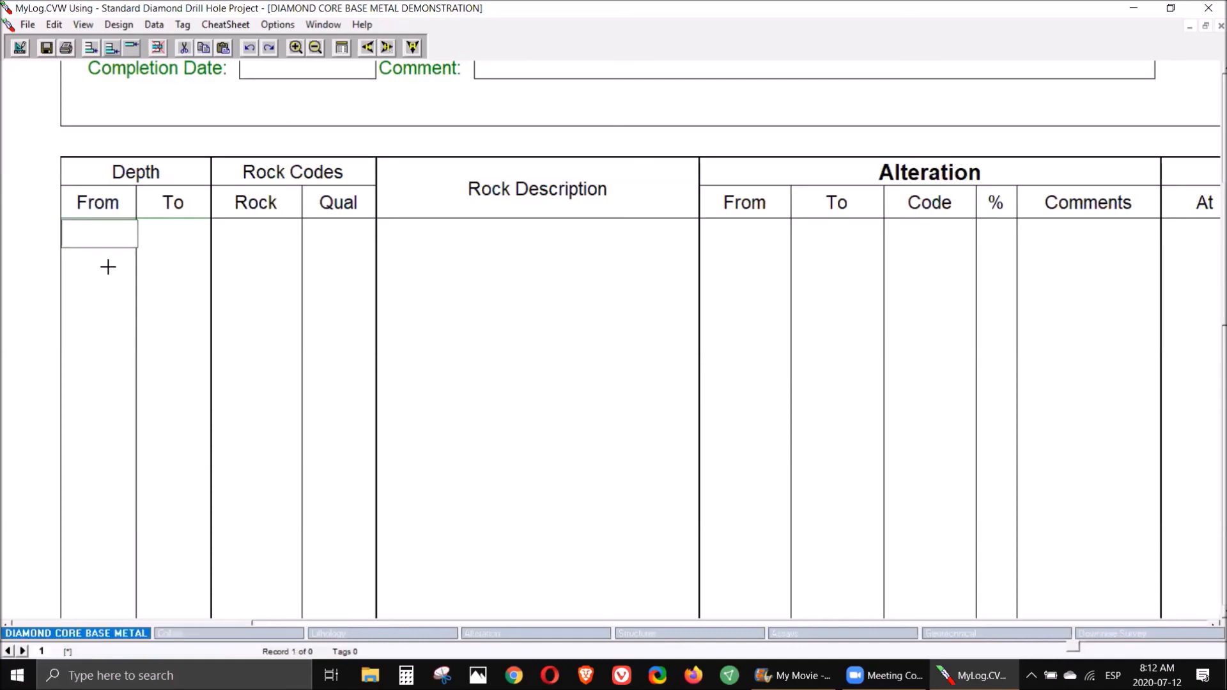
- Browse the Collars, Lithology and Alteration tables, then return to the logsheet and zoom out to view the whole sheet
{"action": "left_click", "coordinate": [227, 632]}
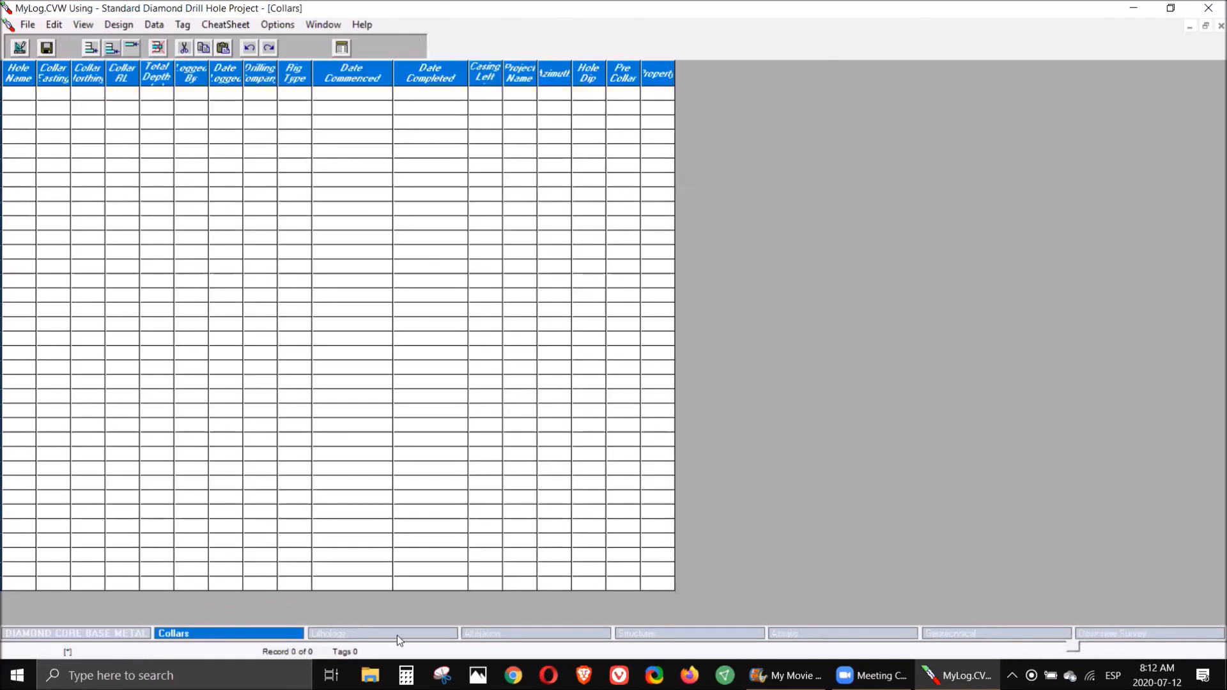
{"action": "left_click", "coordinate": [397, 633]}
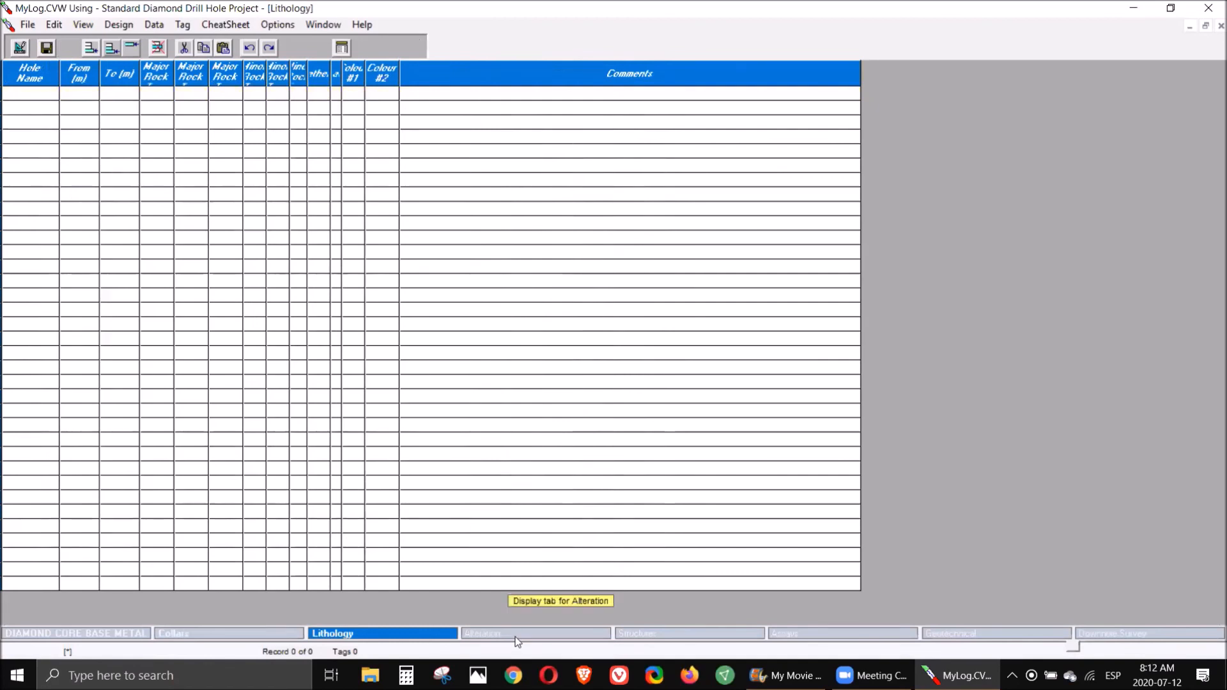
{"action": "left_click", "coordinate": [515, 633]}
{"action": "left_click", "coordinate": [56, 632]}
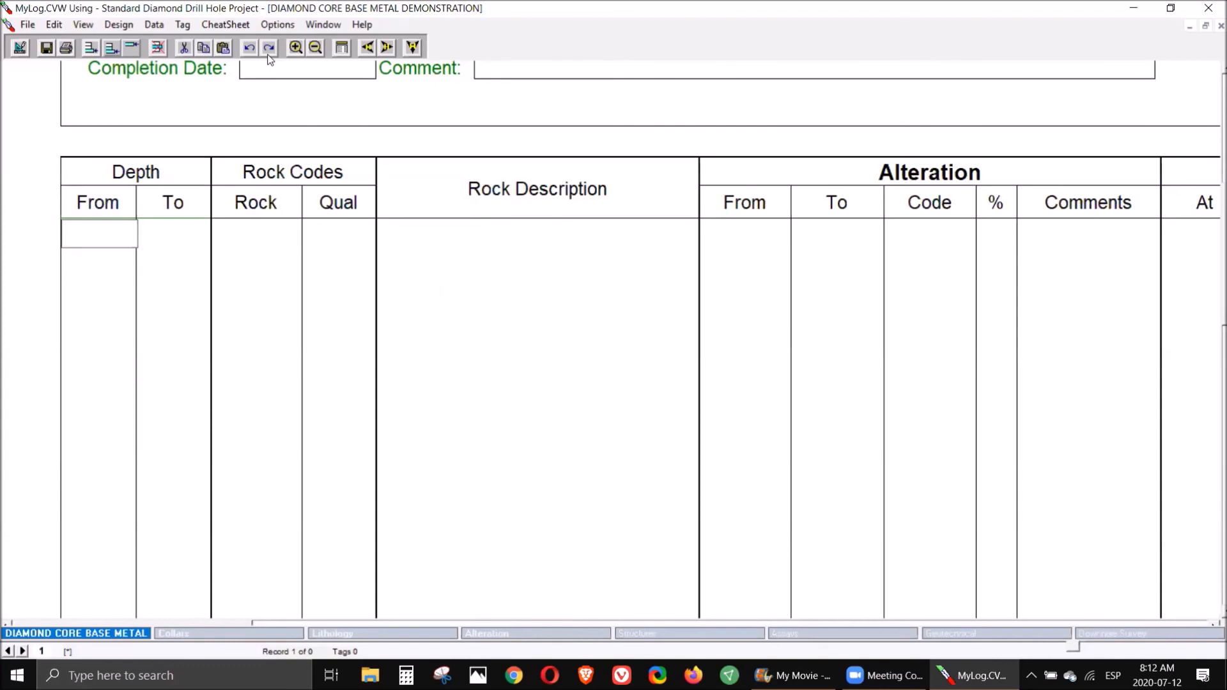
{"action": "left_click", "coordinate": [308, 48]}
{"action": "left_click", "coordinate": [310, 48]}
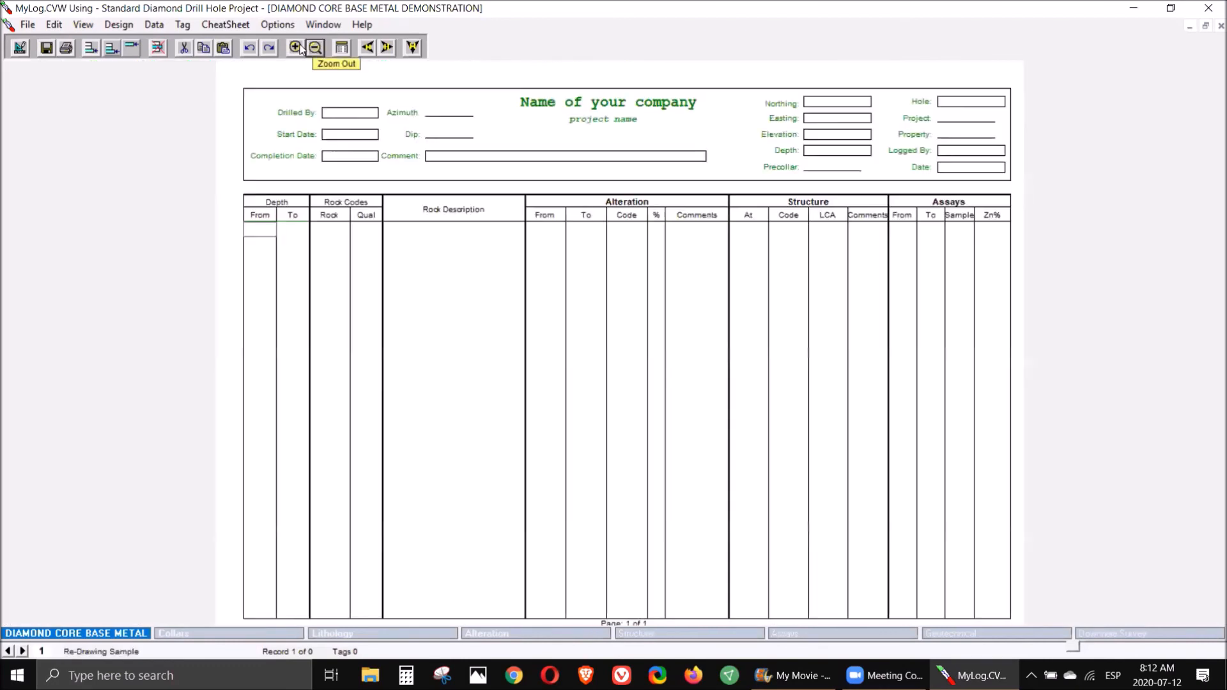